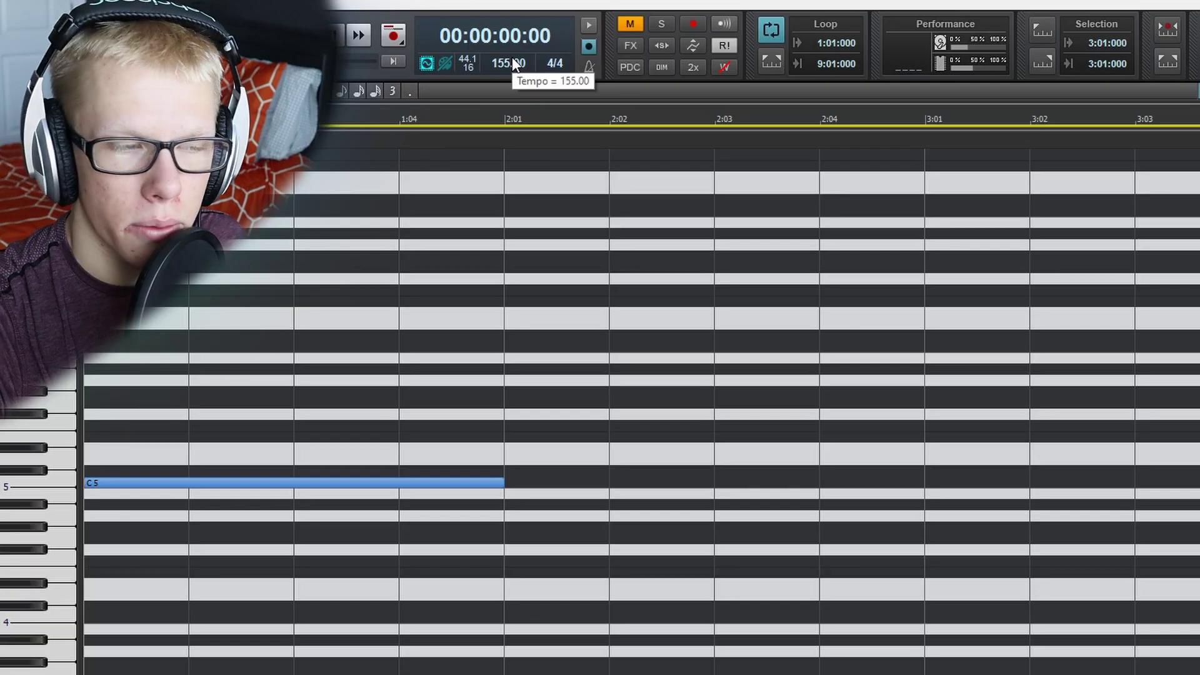
# - Extend the opening C5 with one-bar notes G5 in bar 2, F5 in bar 3 and Db5 in bar 4, and play them
pyautogui.scroll(-2, 550, 402)
pyautogui.scroll(-2, 553, 483)
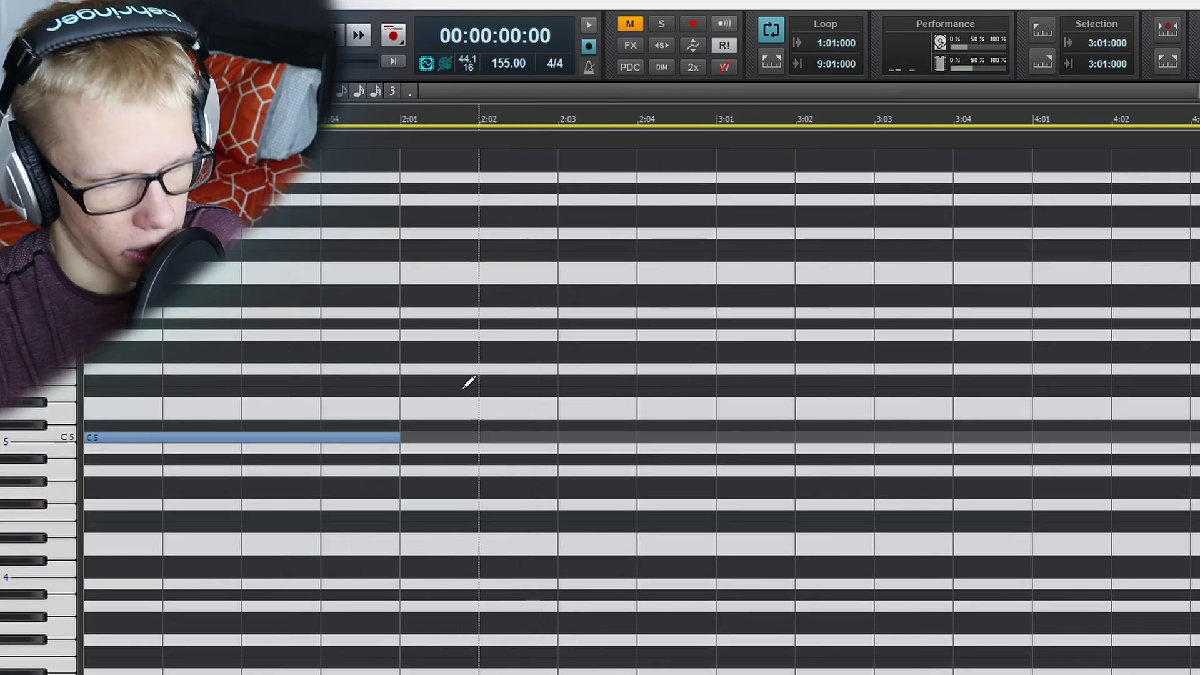
pyautogui.press('space')
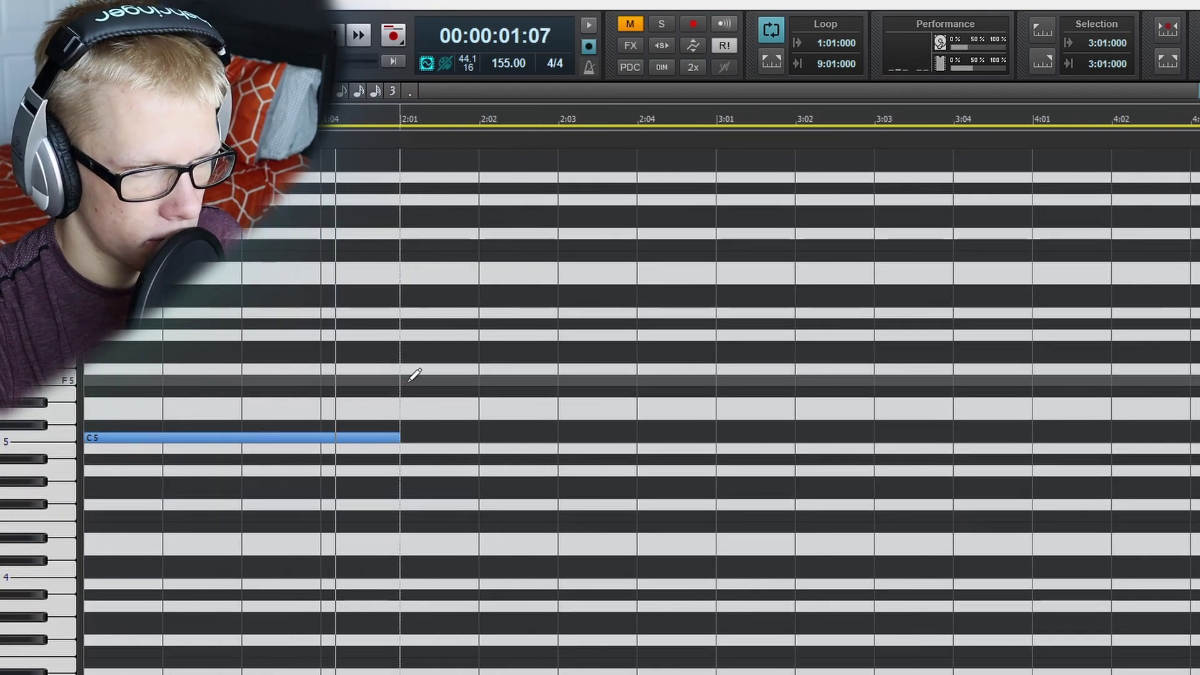
pyautogui.press('space')
pyautogui.moveTo(486, 377); pyautogui.dragTo(485, 361)
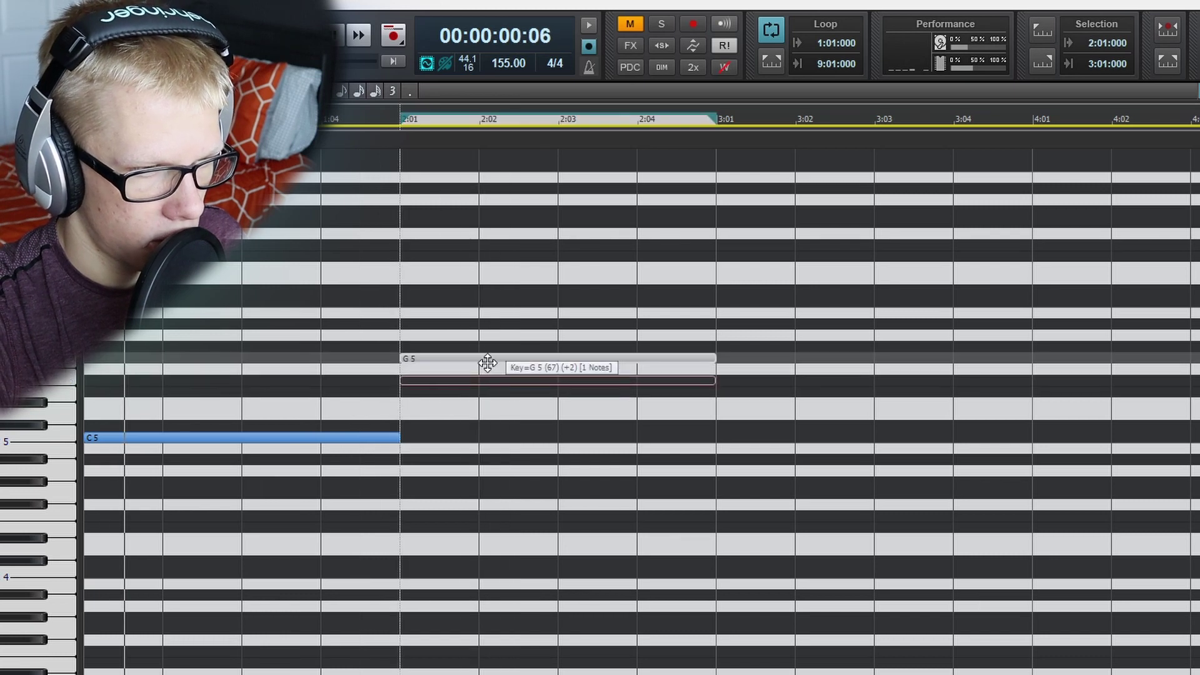
pyautogui.click(738, 378)
pyautogui.scroll(-2, 875, 387)
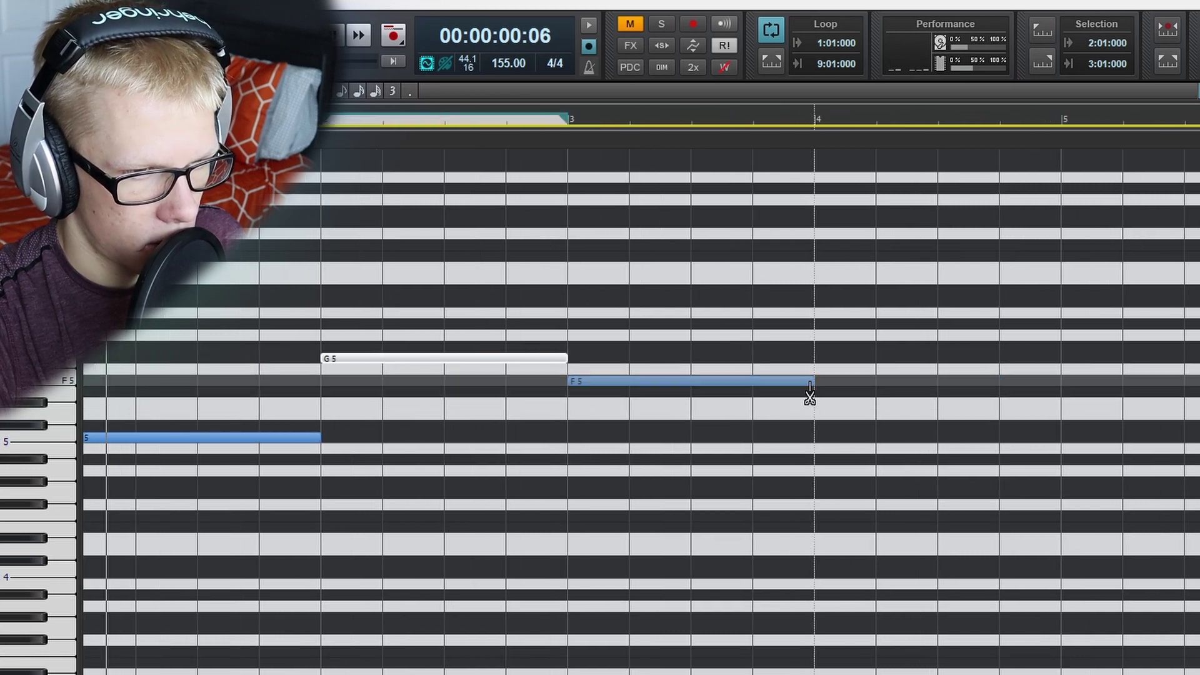
pyautogui.click(817, 424)
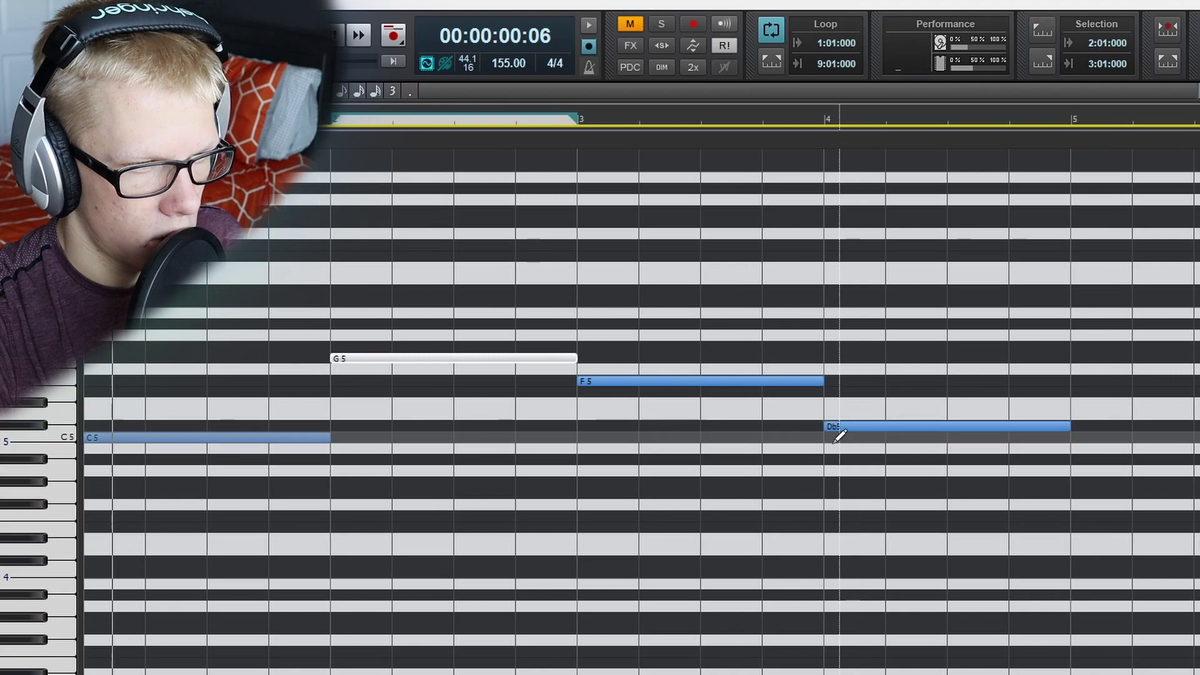
pyautogui.scroll(-1, 801, 416)
pyautogui.press('space')
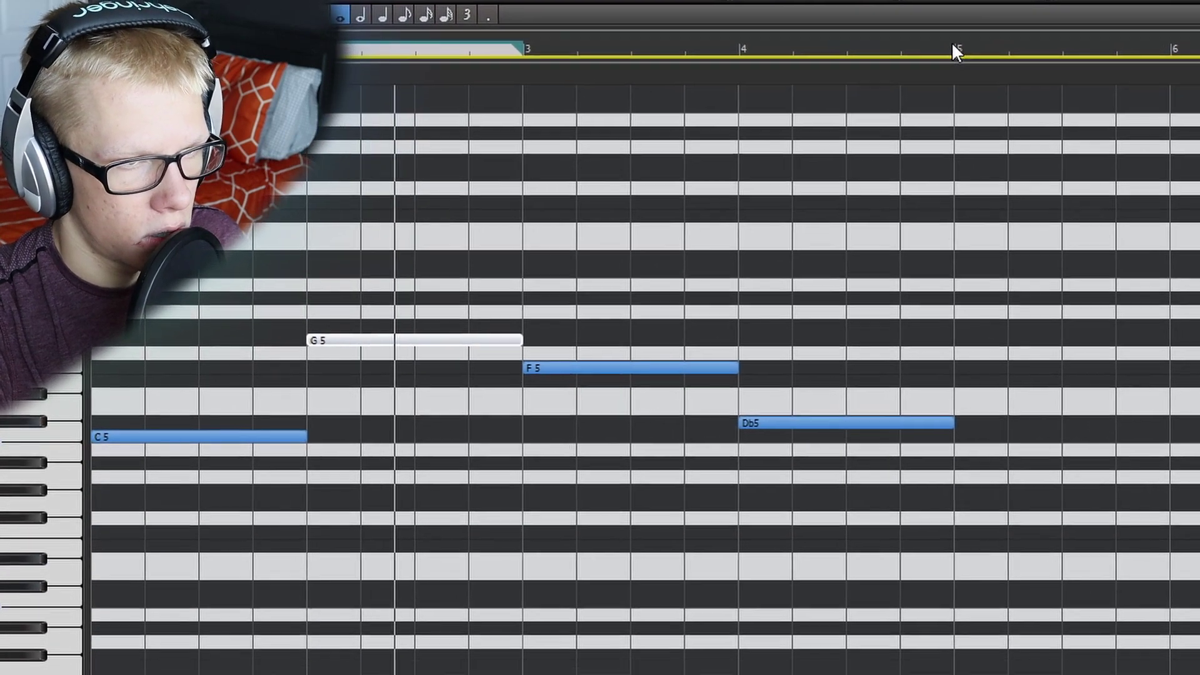
# - Repitch the second bar's note from the bass line to G#4
pyautogui.hotkey('ctrl', 'a')
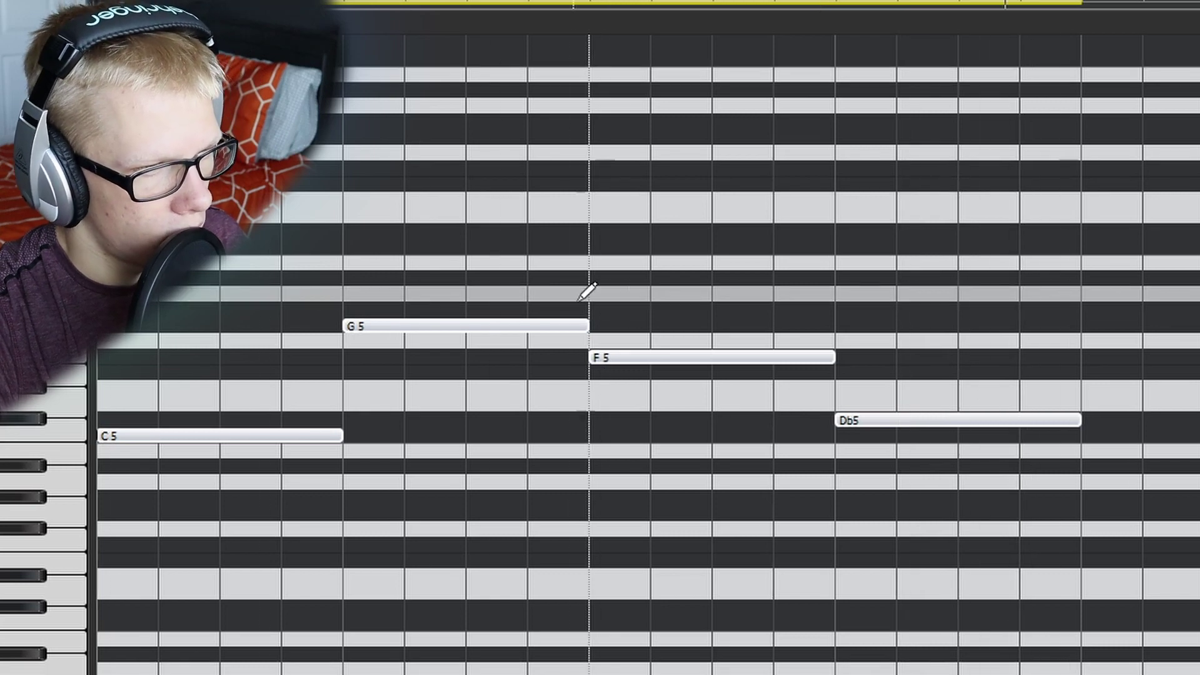
pyautogui.click(651, 347)
pyautogui.click(653, 356)
pyautogui.click(512, 325)
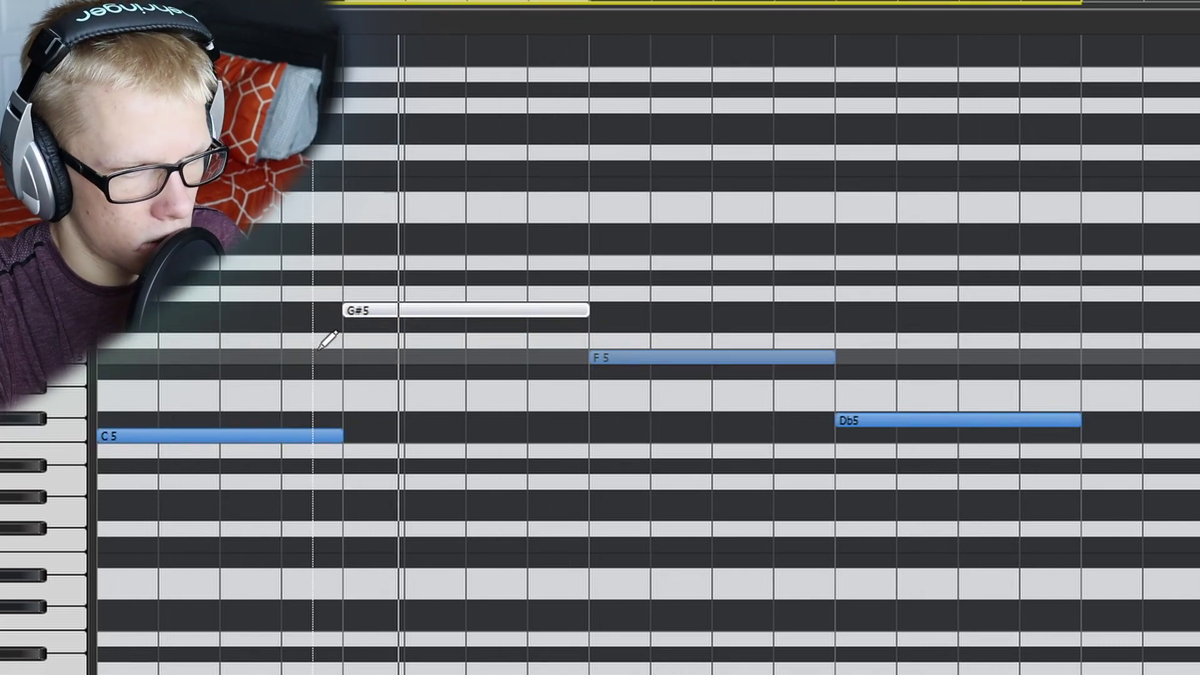
pyautogui.scroll(1, 425, 429)
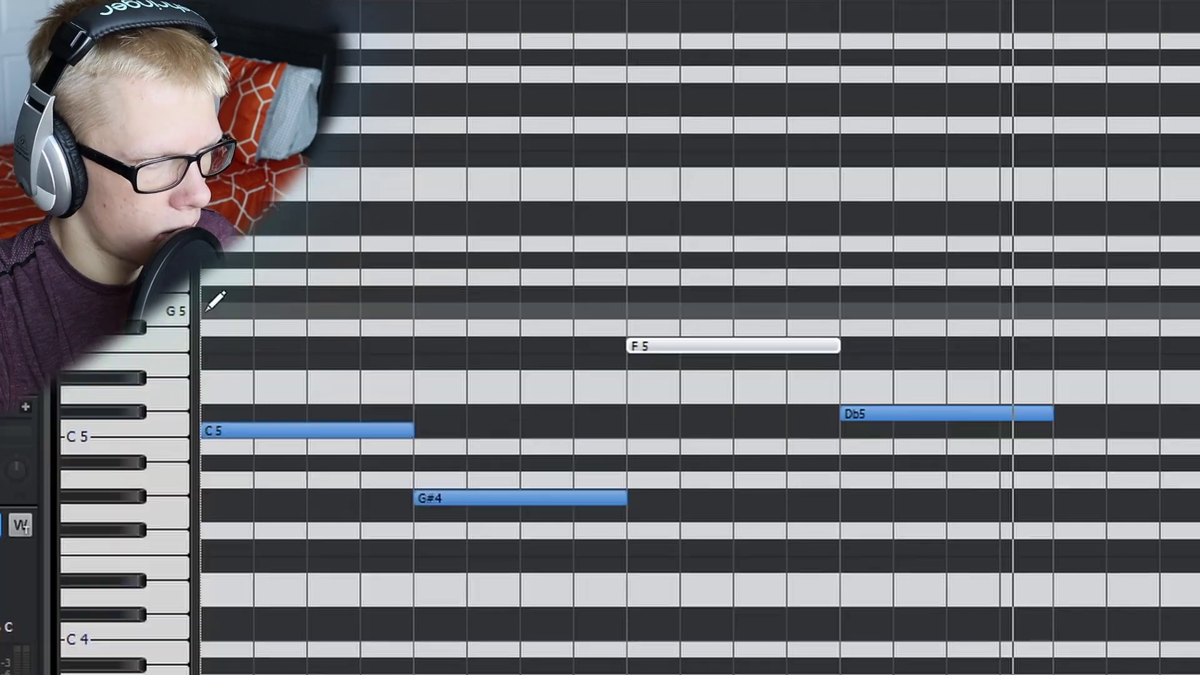
# - Add a second voice of one-bar notes above the bass: G5 in bars 1 and 2, G#5 in bar 3 and G5 in bar 4
pyautogui.click(213, 307)
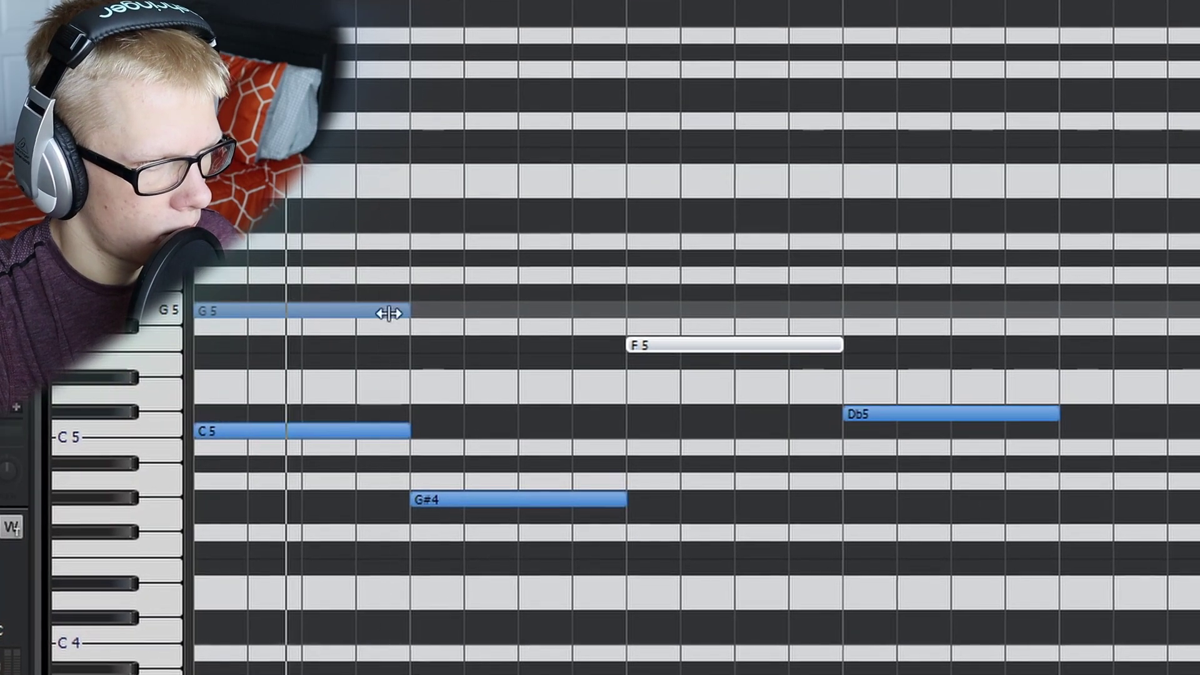
pyautogui.click(418, 308)
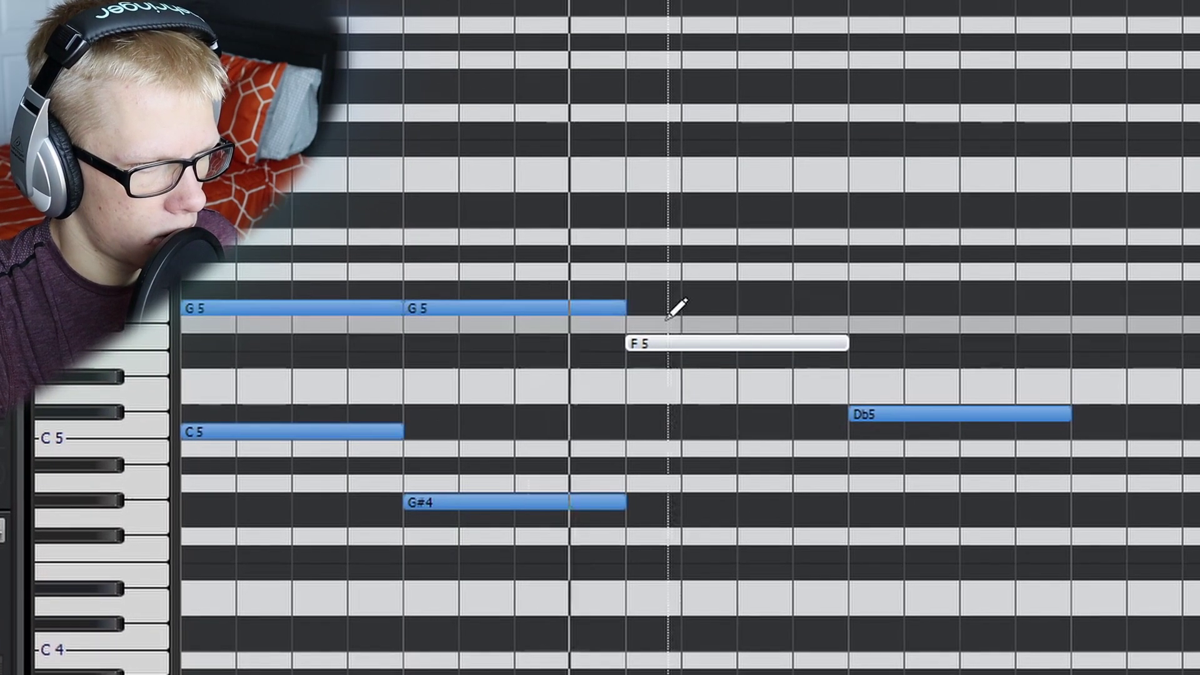
pyautogui.click(647, 283)
pyautogui.moveTo(704, 292)
pyautogui.mouseDown()
pyautogui.moveTo(676, 293)
pyautogui.moveTo(768, 287)
pyautogui.mouseUp()
pyautogui.click(859, 290)
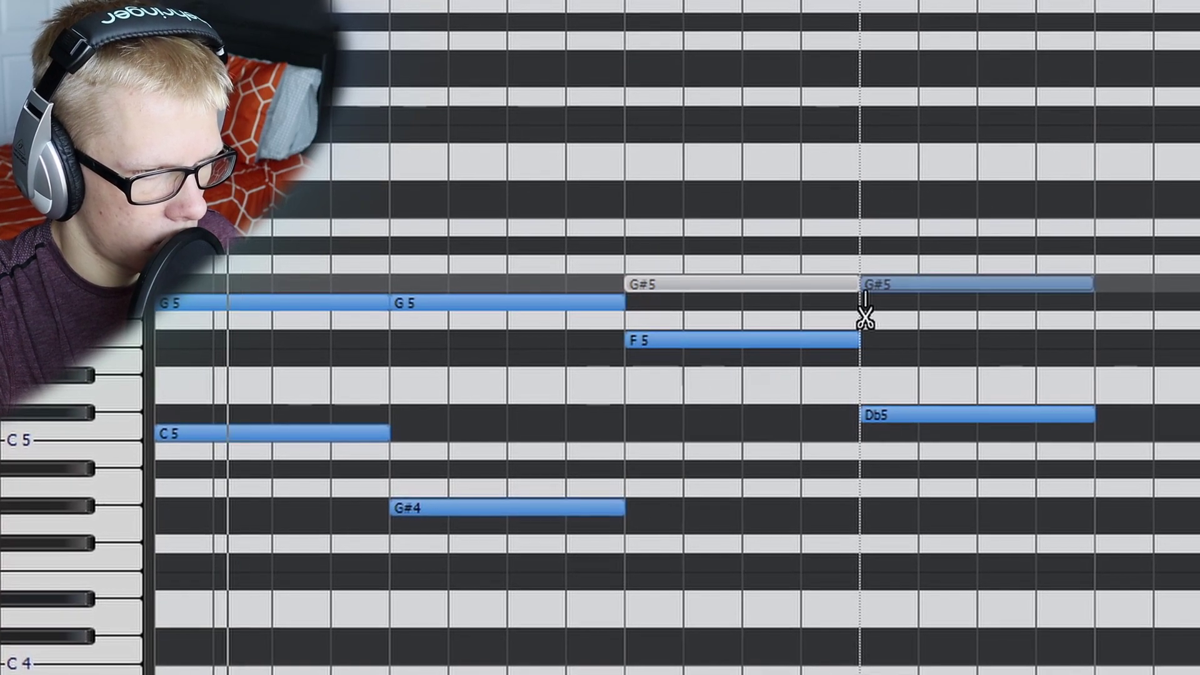
pyautogui.moveTo(911, 289); pyautogui.dragTo(911, 301)
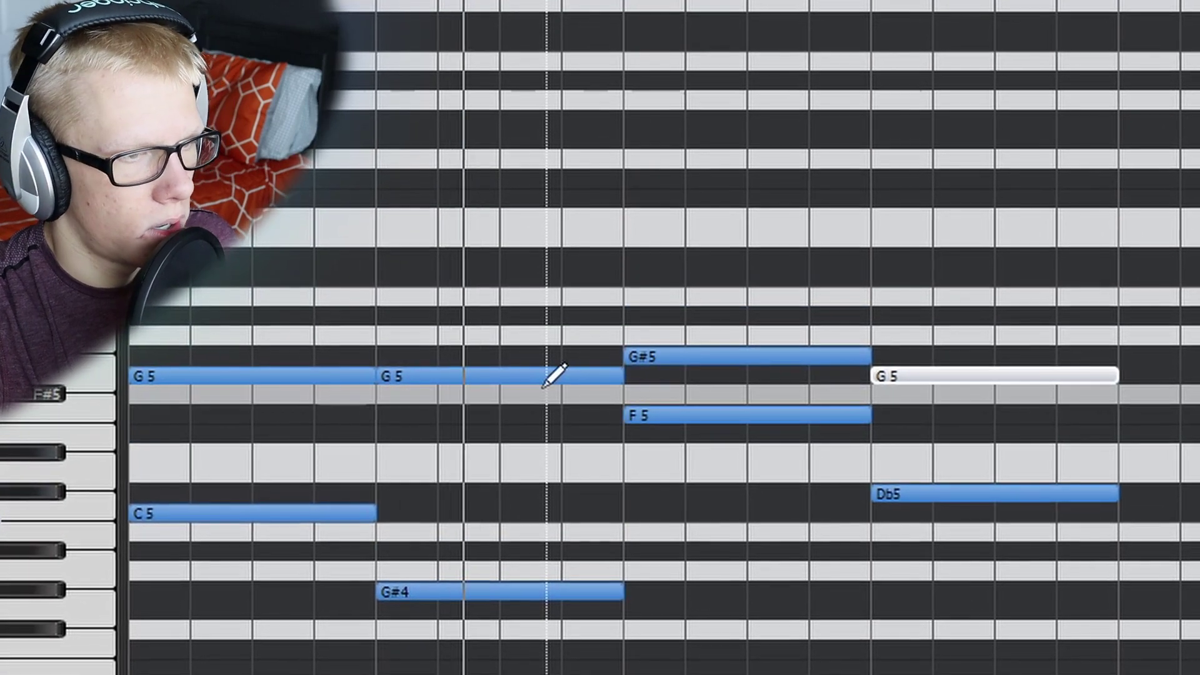
pyautogui.press('space')
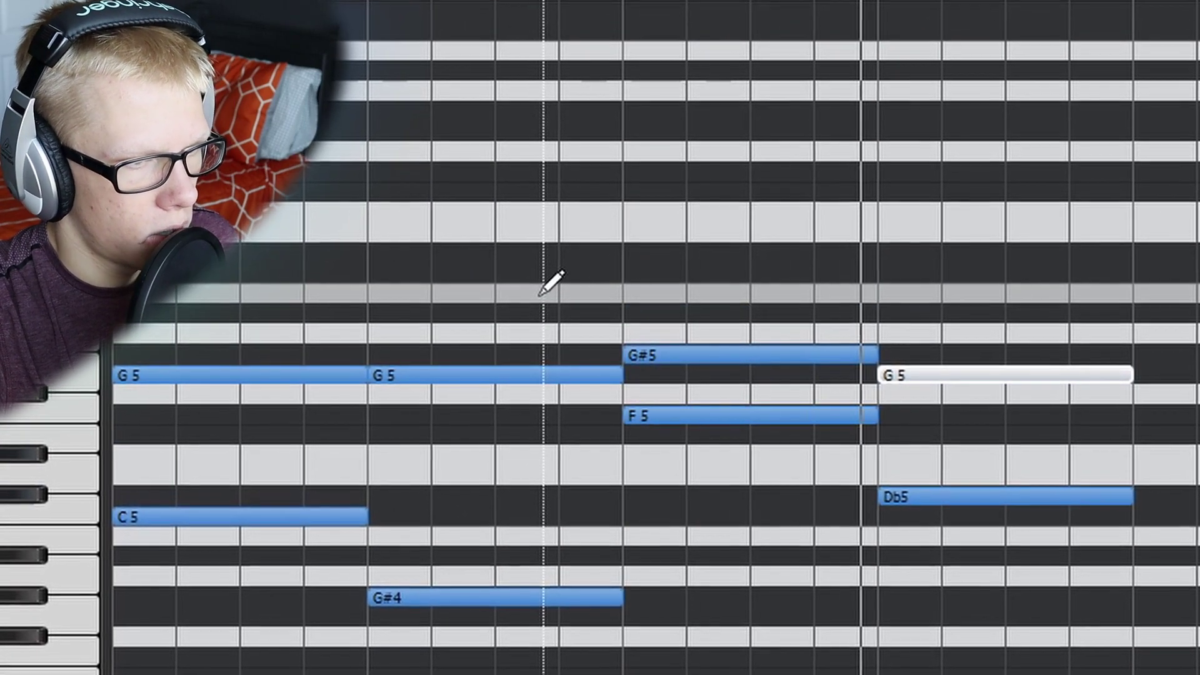
# - Add a one-bar C6 note in each of the four bars and a one-bar G6 above the first bar
pyautogui.click(128, 310)
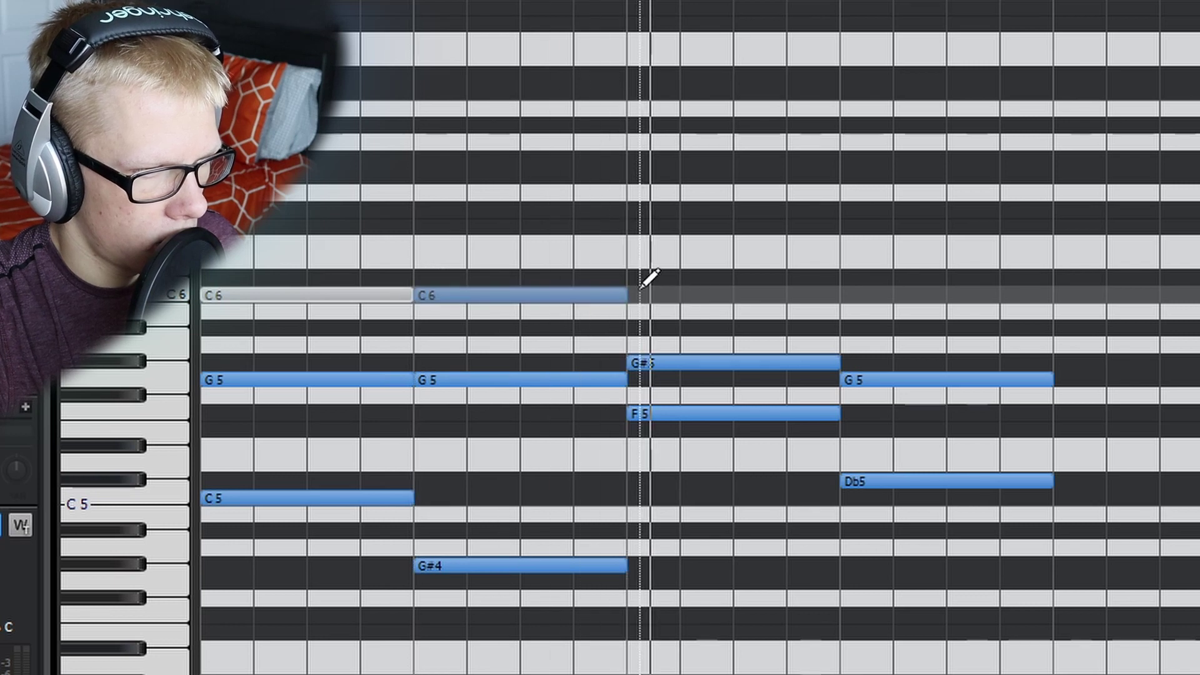
pyautogui.click(845, 291)
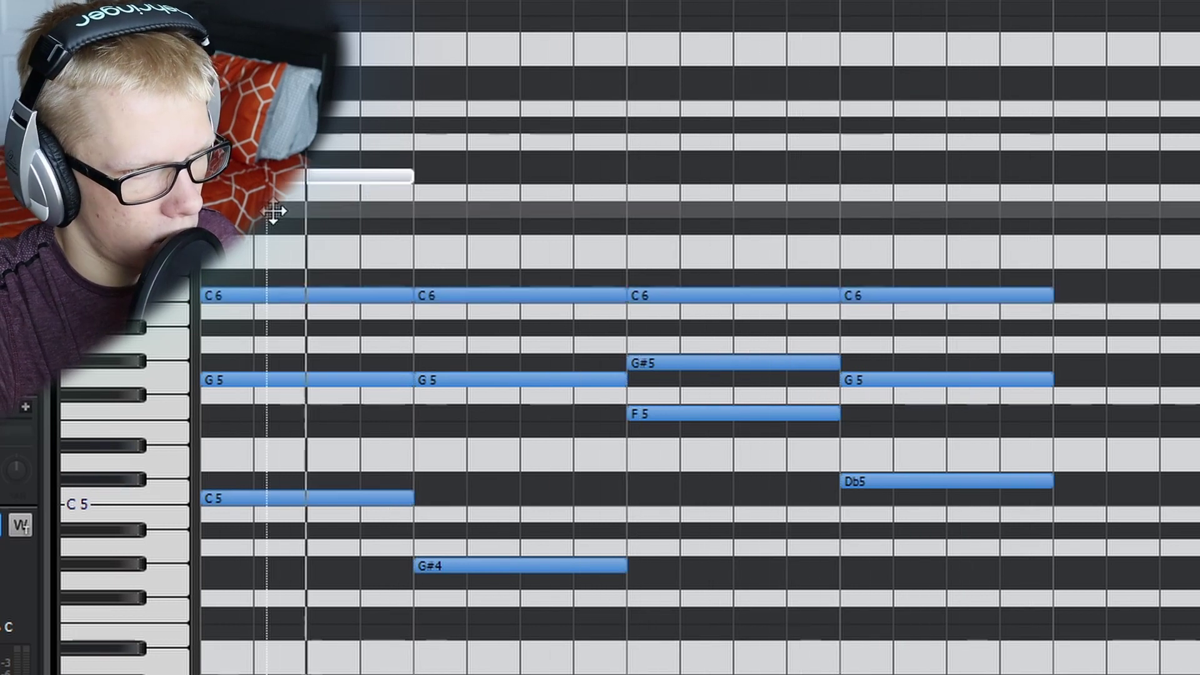
# - Complete the top voice with a half-bar G6 from 2:03, a one-bar G#6 in bar 3 and a one-bar G6 in bar 4
pyautogui.click(539, 176)
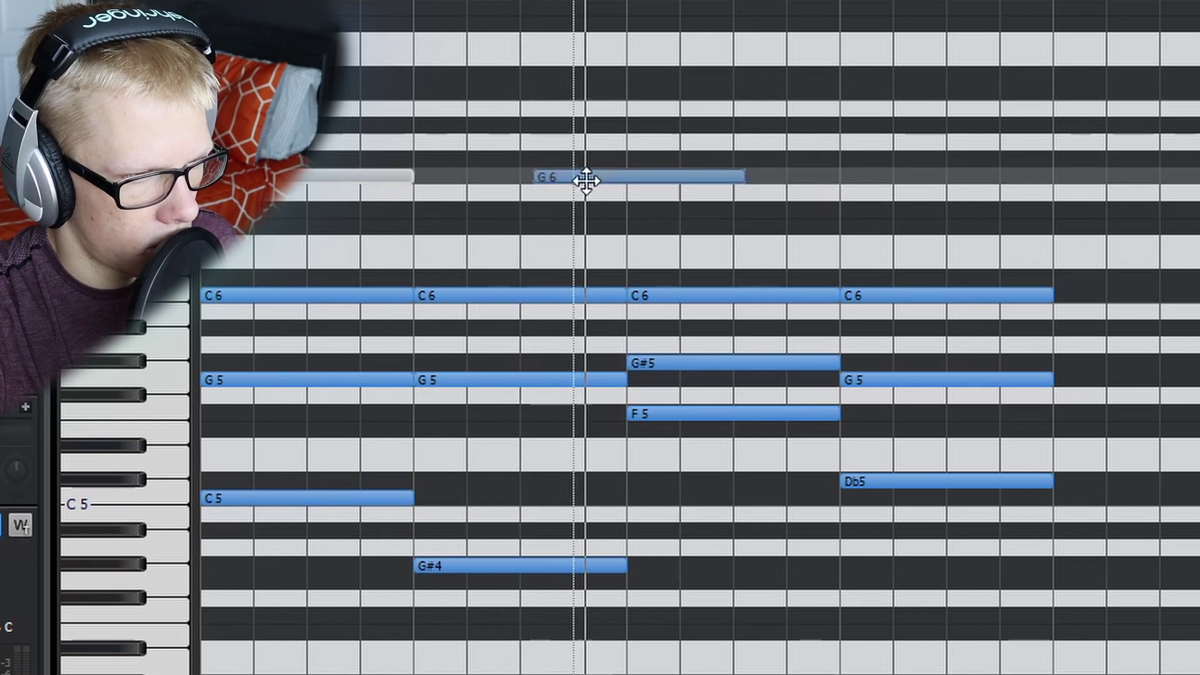
pyautogui.moveTo(713, 175); pyautogui.dragTo(698, 175)
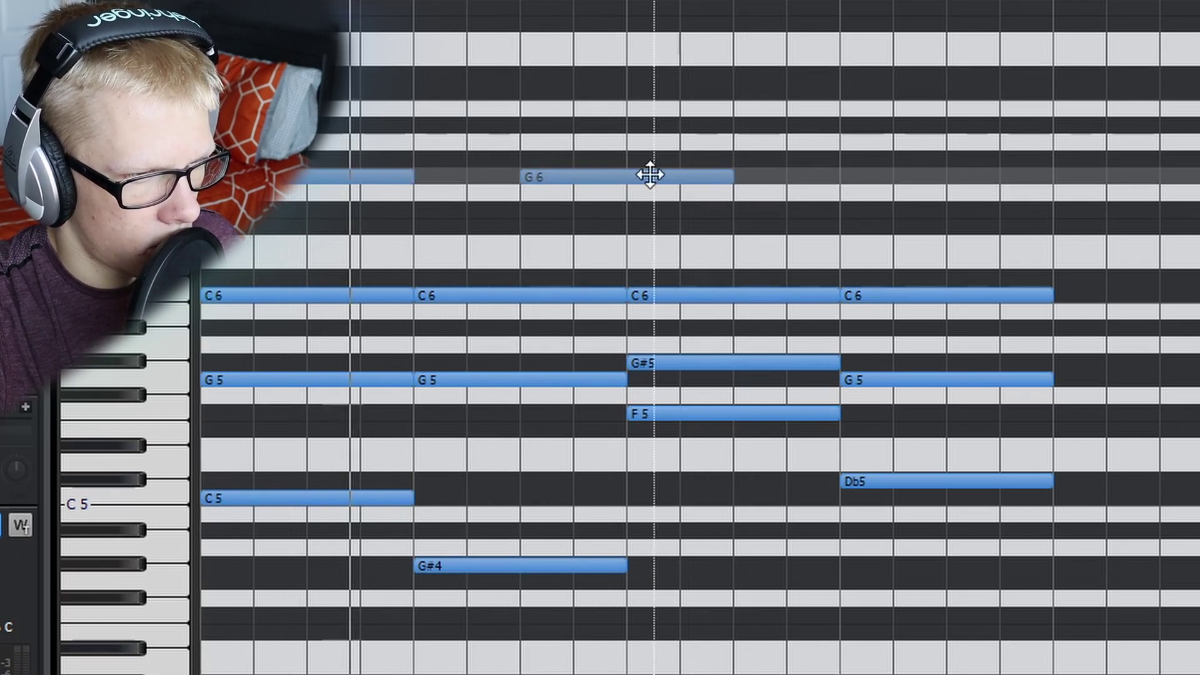
pyautogui.keyDown('alt'); pyautogui.click(629, 177); pyautogui.keyUp('alt')
pyautogui.rightClick(698, 176)
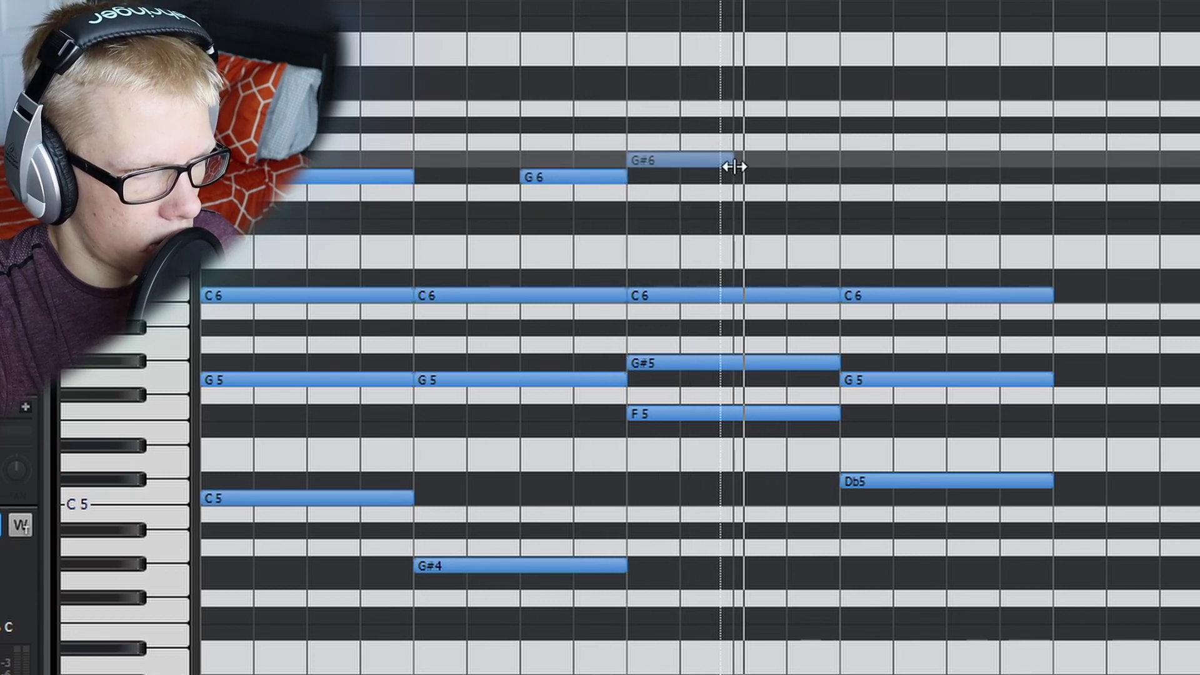
pyautogui.moveTo(764, 168); pyautogui.dragTo(844, 170)
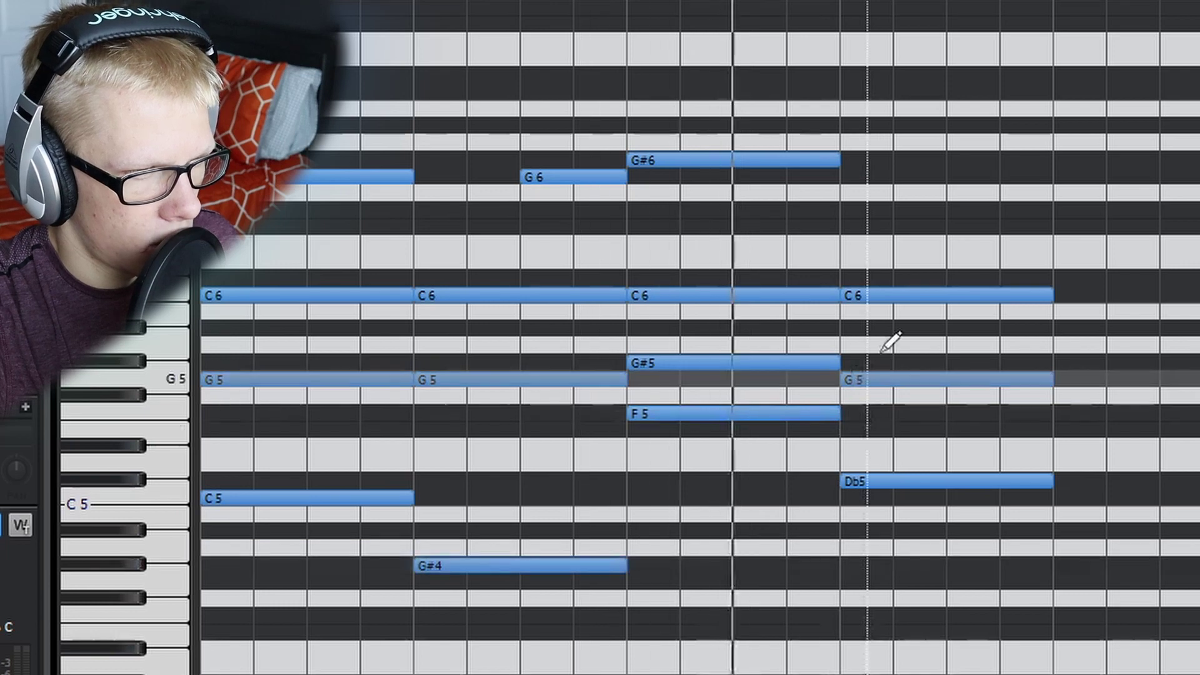
pyautogui.click(846, 176)
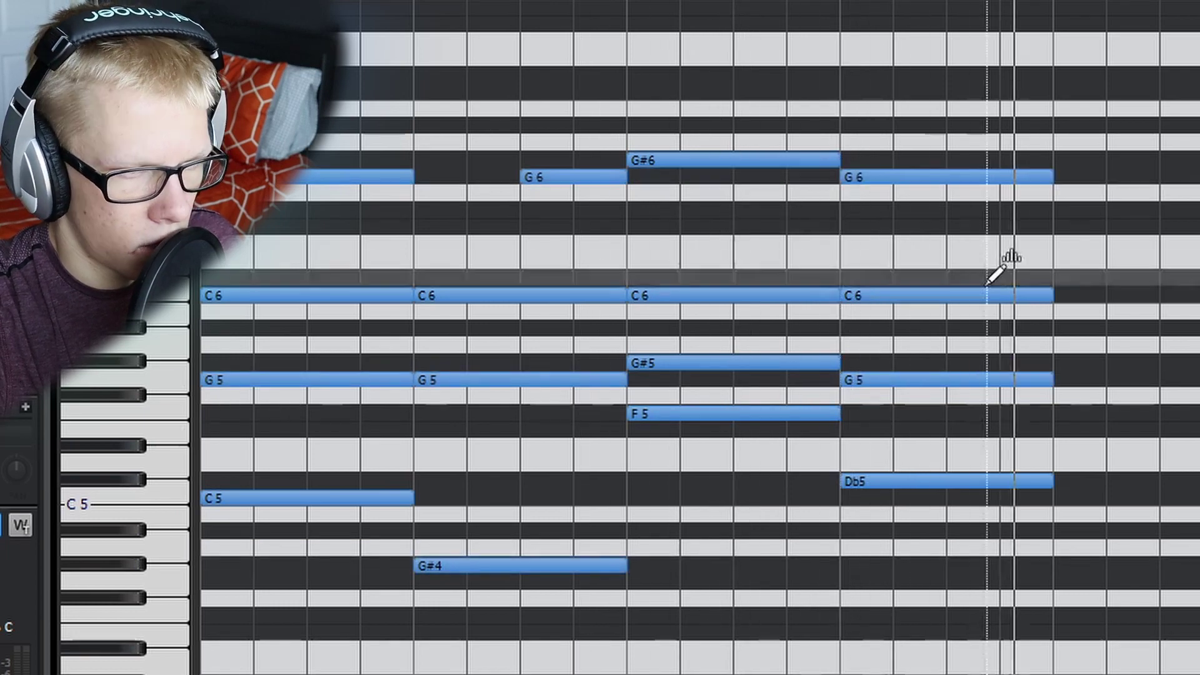
# - Delete the second of the four short G6 notes at the end of bar 2 and select the remaining ones there
pyautogui.scroll(-3, 1013, 549)
pyautogui.scroll(3, 960, 673)
pyautogui.scroll(1, 966, 667)
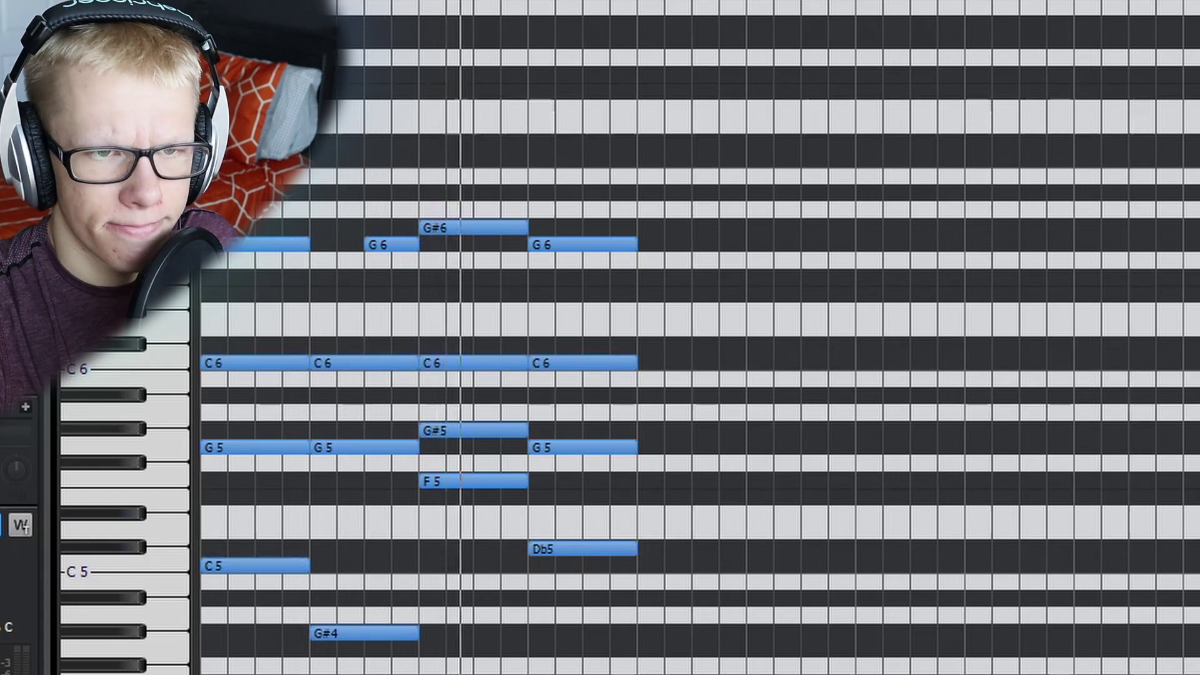
pyautogui.scroll(3, 578, 481)
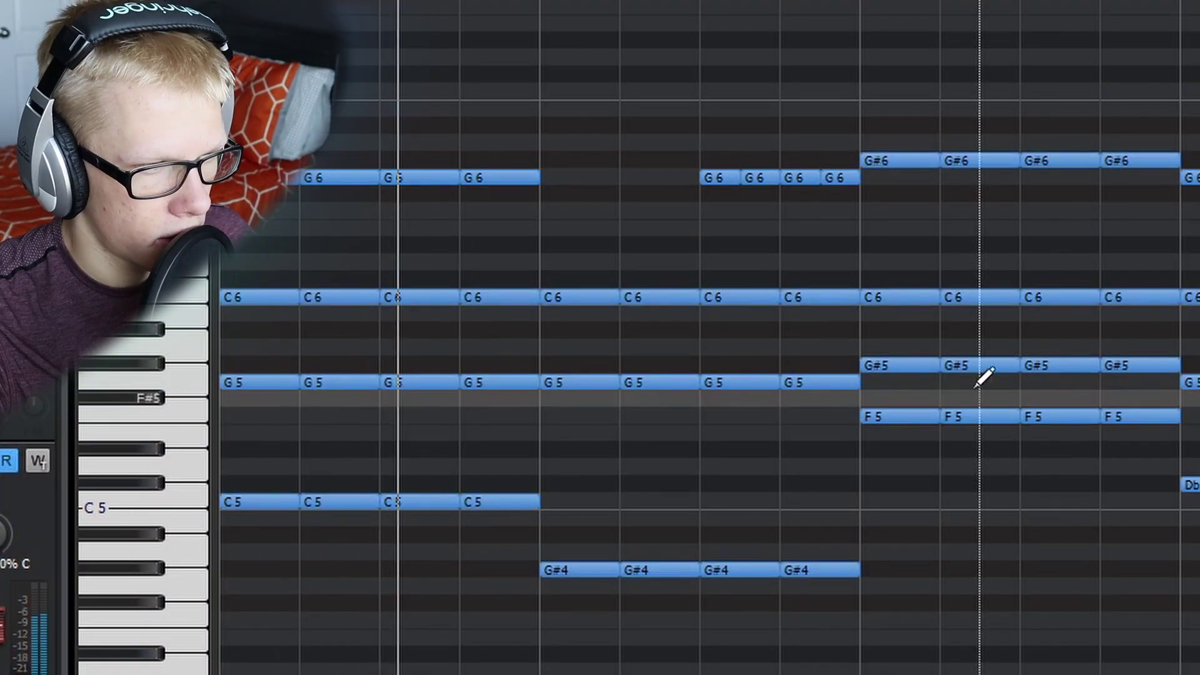
pyautogui.rightClick(752, 175)
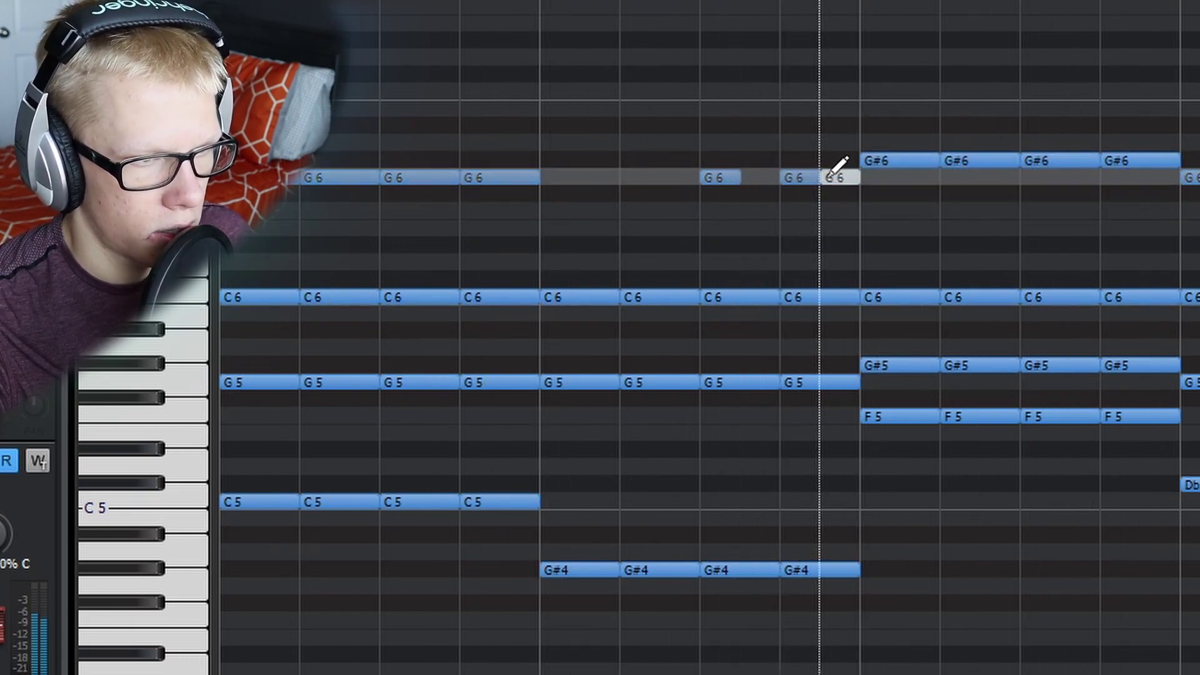
pyautogui.moveTo(700, 150); pyautogui.dragTo(826, 203)
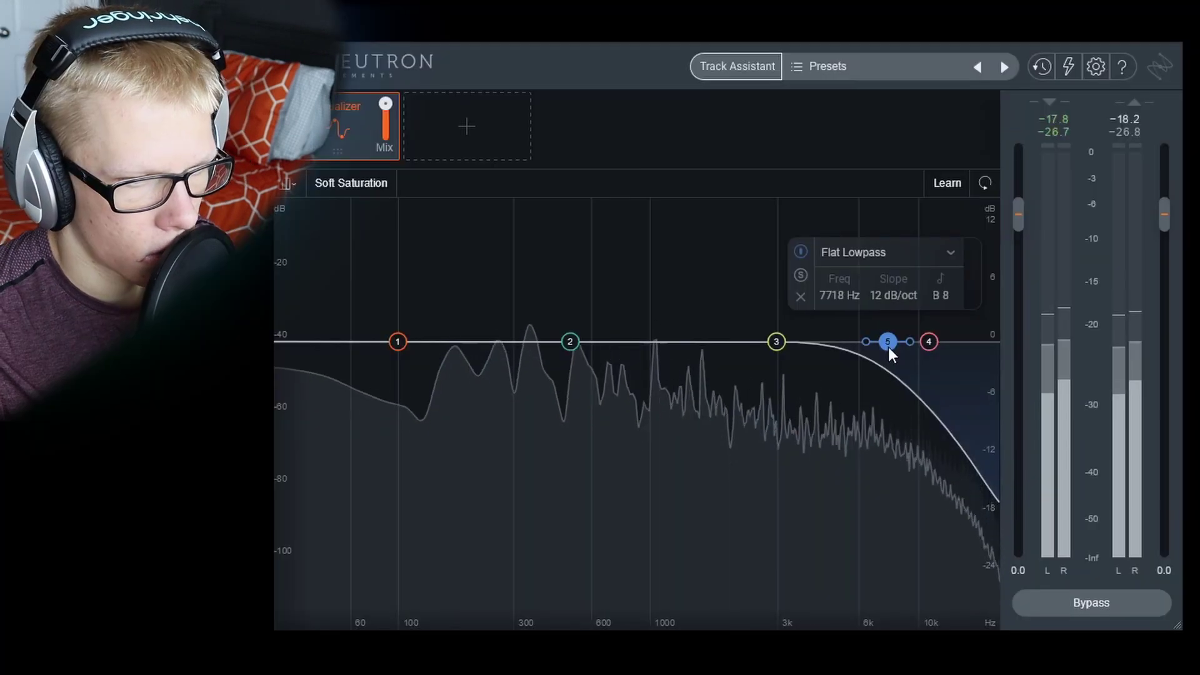
# - Lower the equalizer's Flat Lowpass cutoff well below its current frequency and shift the low-end node upward in frequency
pyautogui.moveTo(888, 347); pyautogui.dragTo(855, 347)
pyautogui.scroll(1, 868, 347)
pyautogui.moveTo(383, 342); pyautogui.dragTo(489, 343)
pyautogui.moveTo(865, 341); pyautogui.dragTo(772, 354)
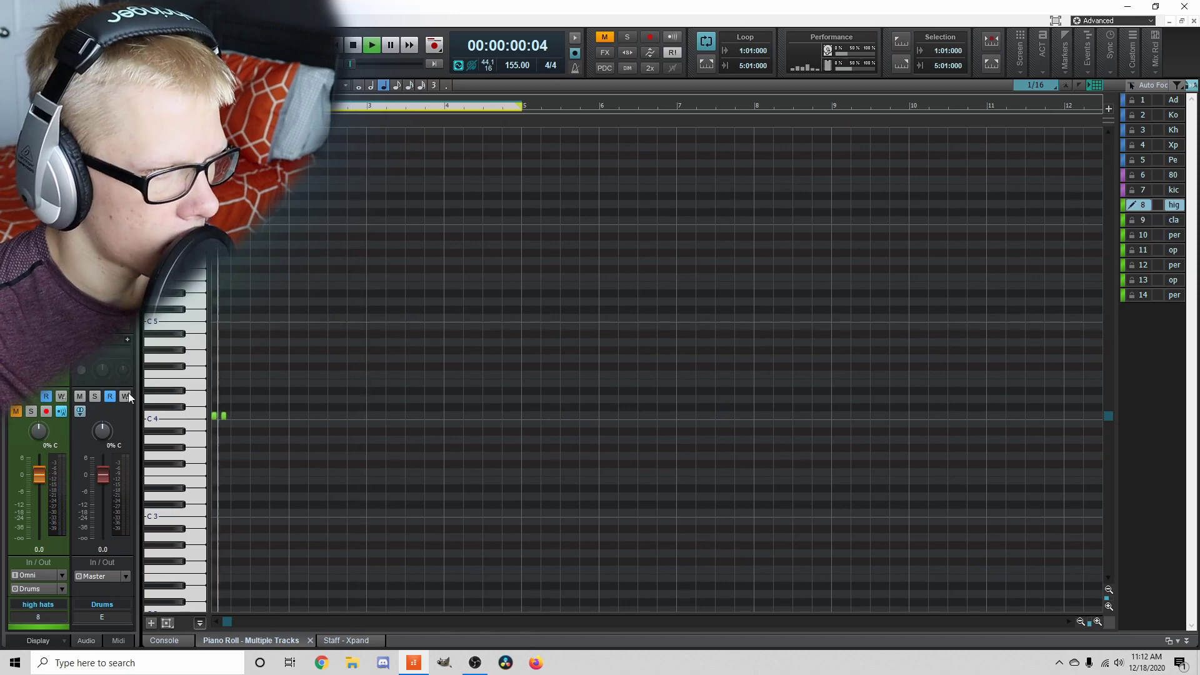
# - Open the 808 track in the piano roll and draw a quarter-note F6 at the start of bar 1
pyautogui.press('d')
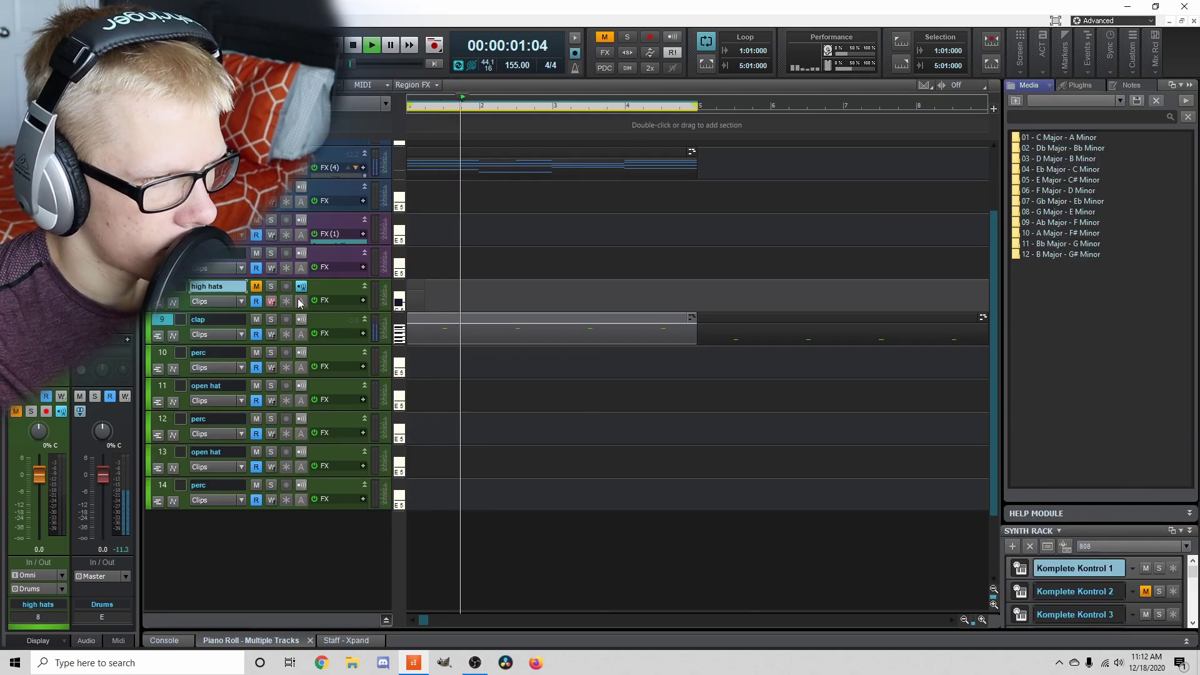
pyautogui.press('d')
pyautogui.hotkey('ctrl', 'a')
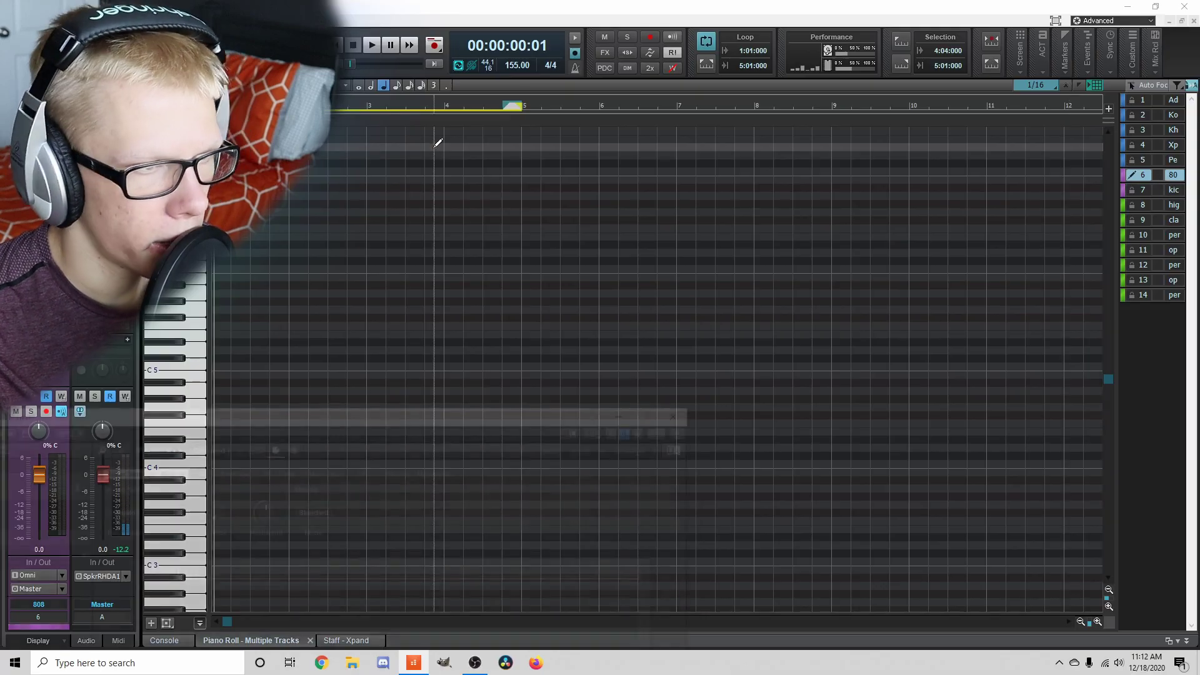
pyautogui.click(437, 139)
pyautogui.moveTo(389, 325)
pyautogui.mouseDown()
pyautogui.moveTo(313, 442)
pyautogui.moveTo(375, 400)
pyautogui.mouseUp()
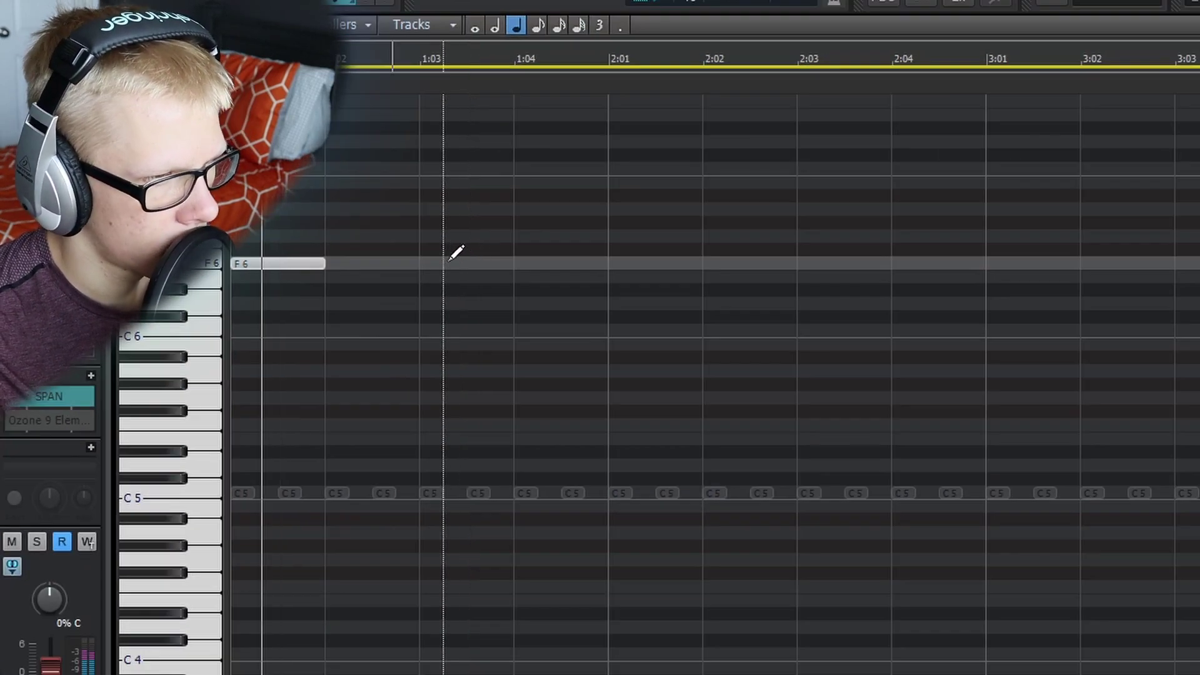
# - Add a quarter-note F6 at 1:04 and eighth-note F6 notes halfway through beat 2:01 and at 2:02
pyautogui.click(539, 264)
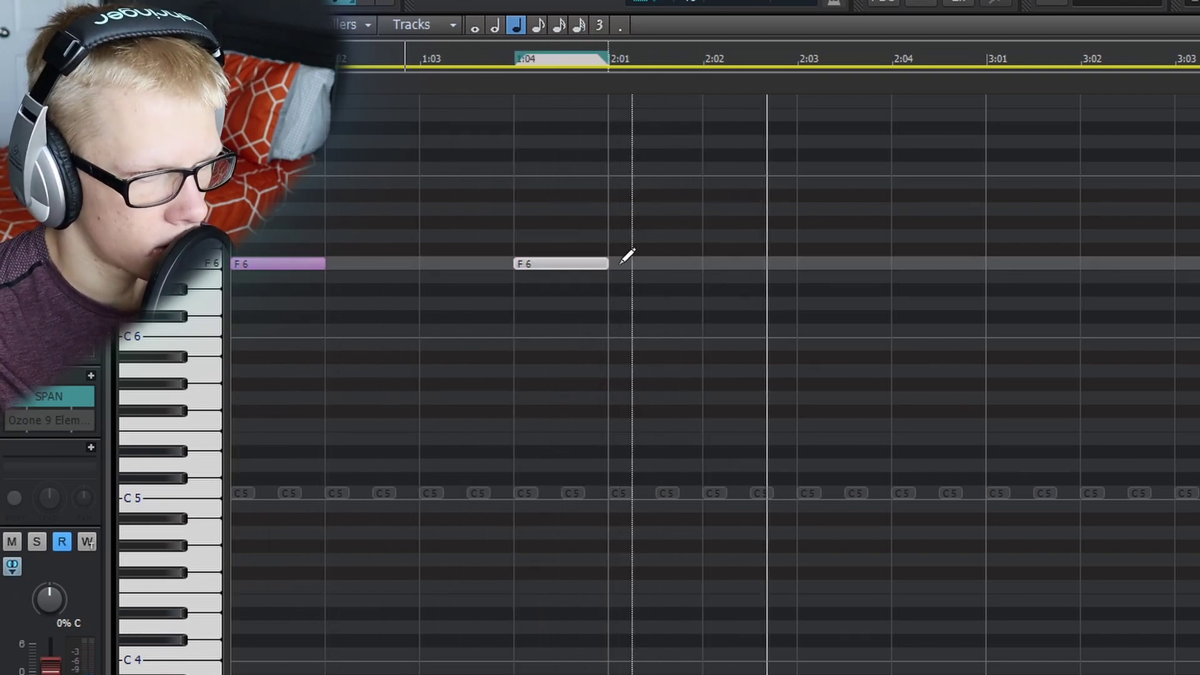
pyautogui.click(654, 275)
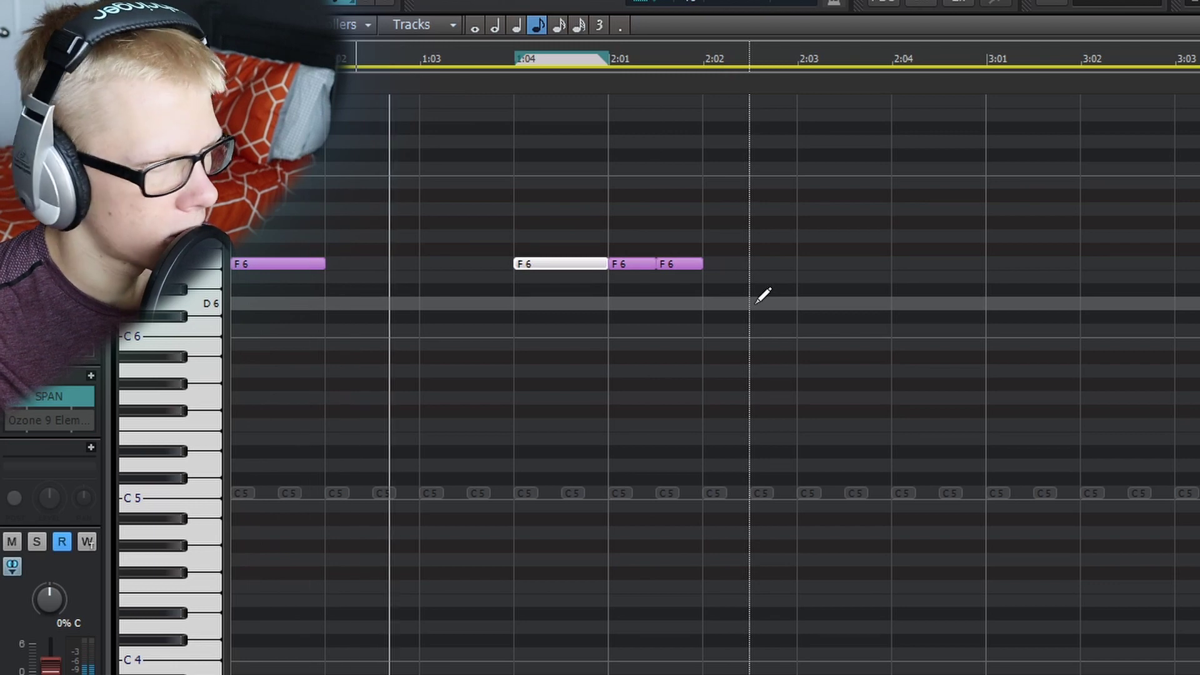
pyautogui.click(643, 264)
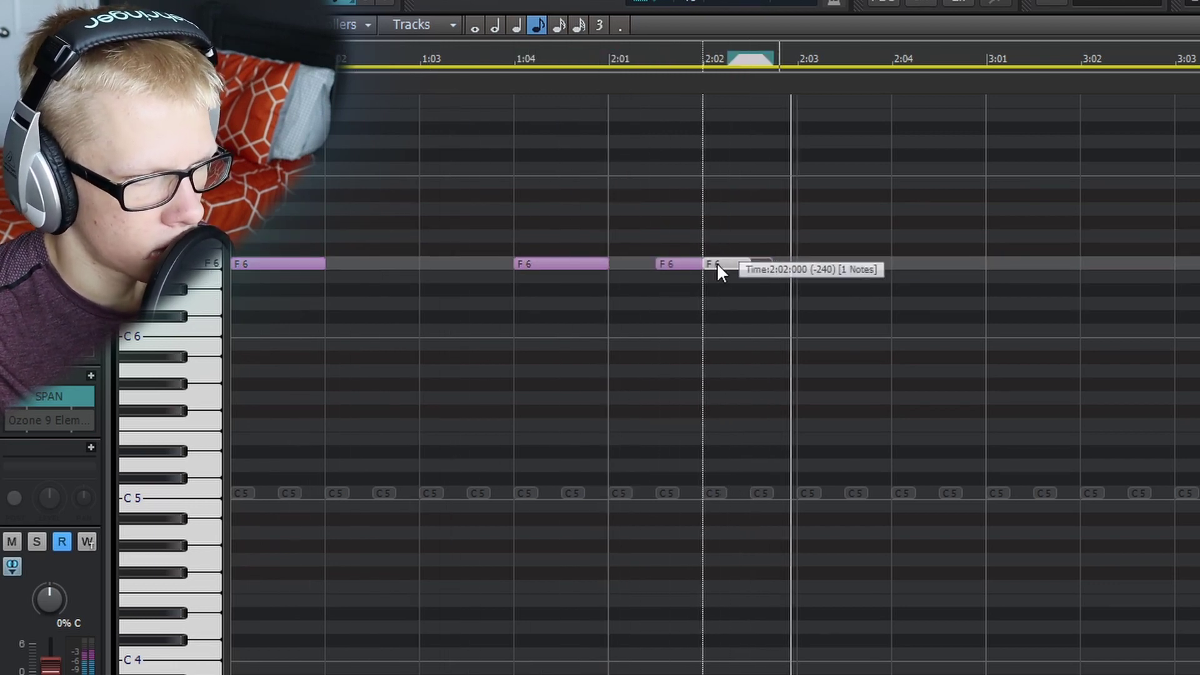
# - Draw eighth-note C6 notes at 3:01 and halfway through beat 3:02 in the 808 line
pyautogui.scroll(3, 782, 410)
pyautogui.scroll(1, 780, 383)
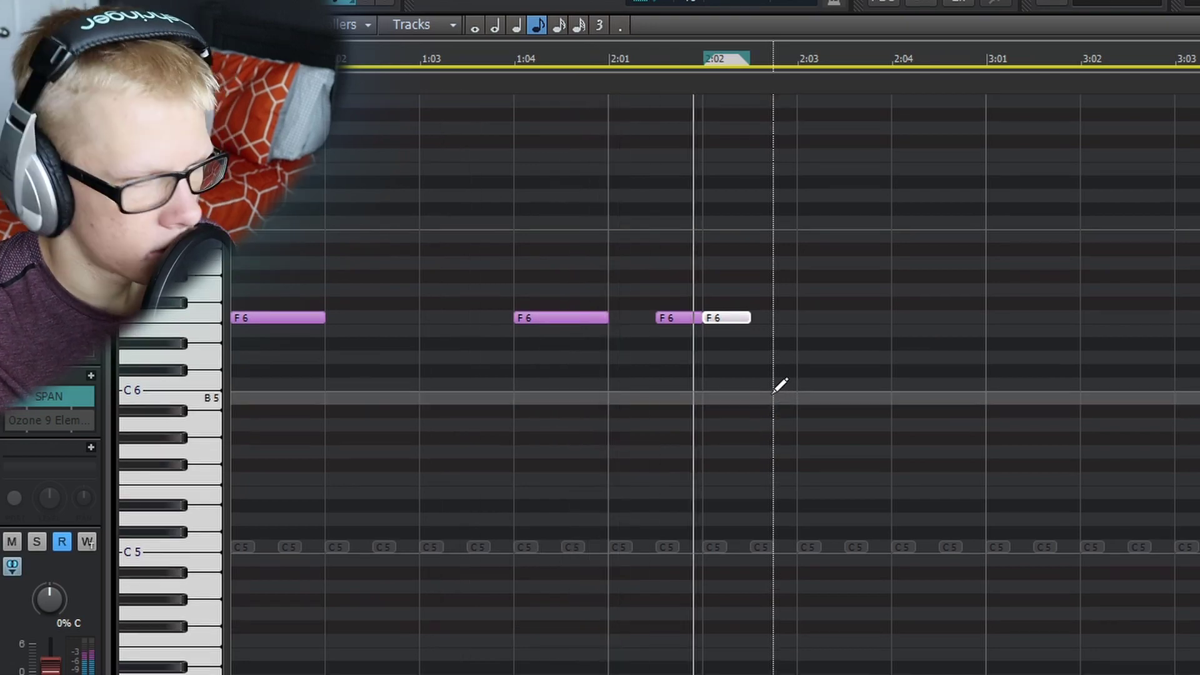
pyautogui.click(980, 352)
pyautogui.moveTo(978, 352); pyautogui.dragTo(980, 365)
pyautogui.click(645, 239)
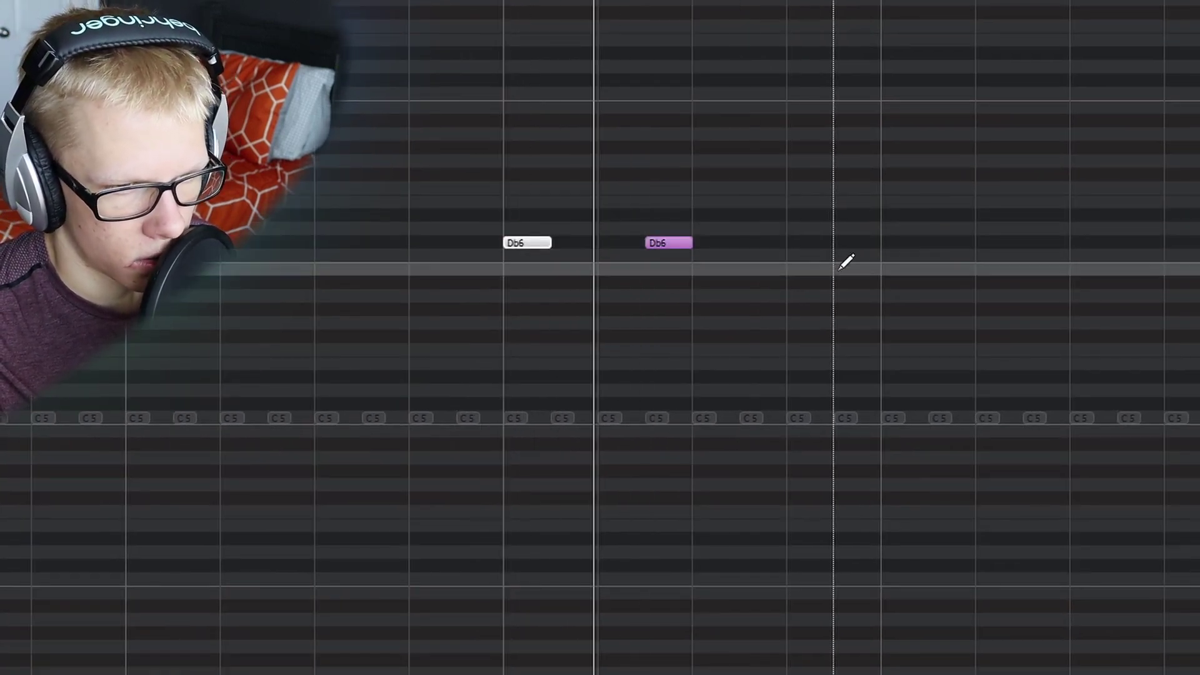
# - Add an eighth-note Eb6 at 4:01 and raise the whole 808 line by one octave
pyautogui.click(795, 220)
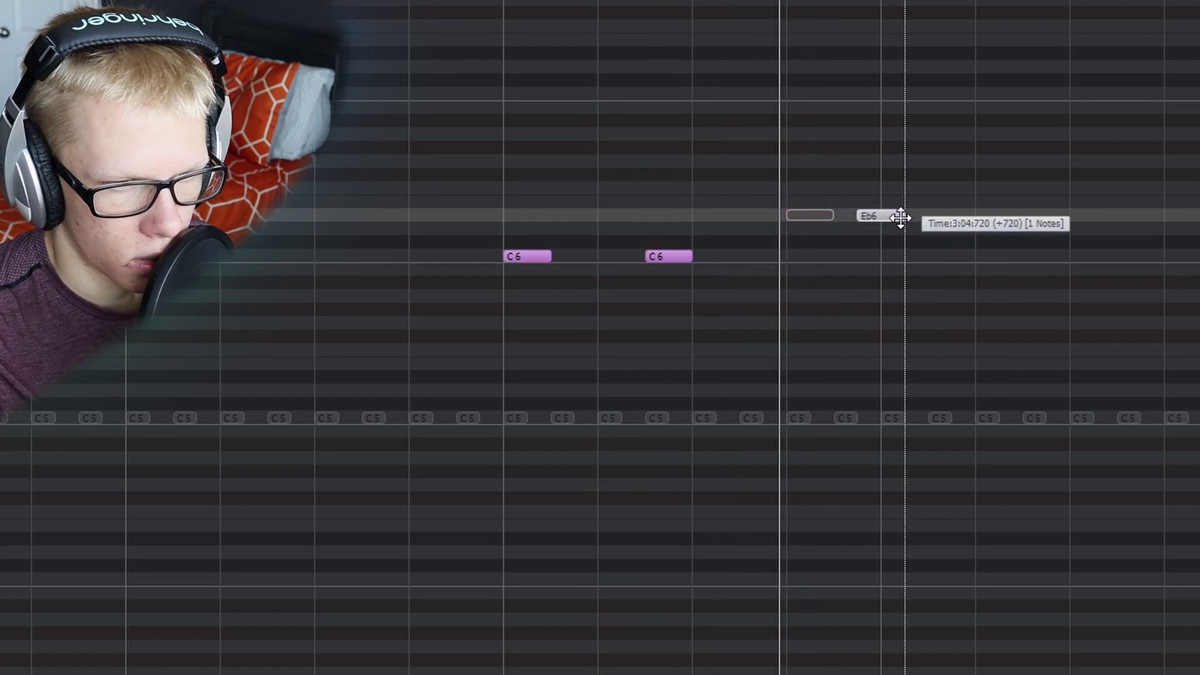
pyautogui.moveTo(901, 217); pyautogui.dragTo(925, 217)
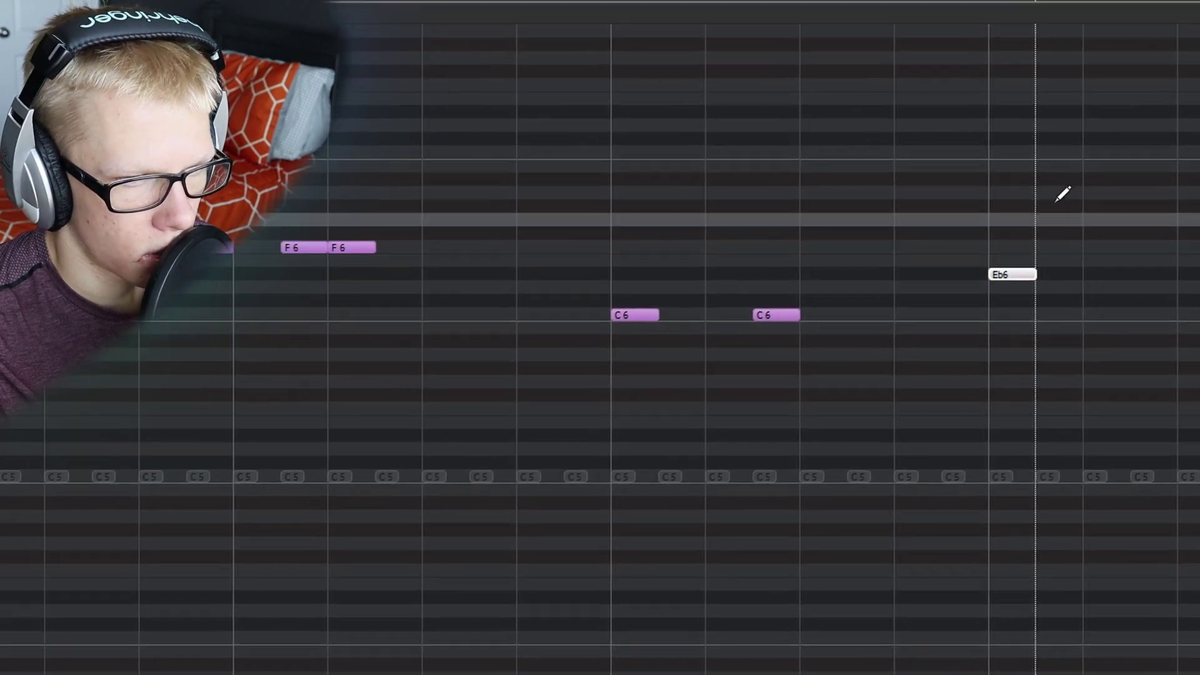
pyautogui.scroll(3, 303, 627)
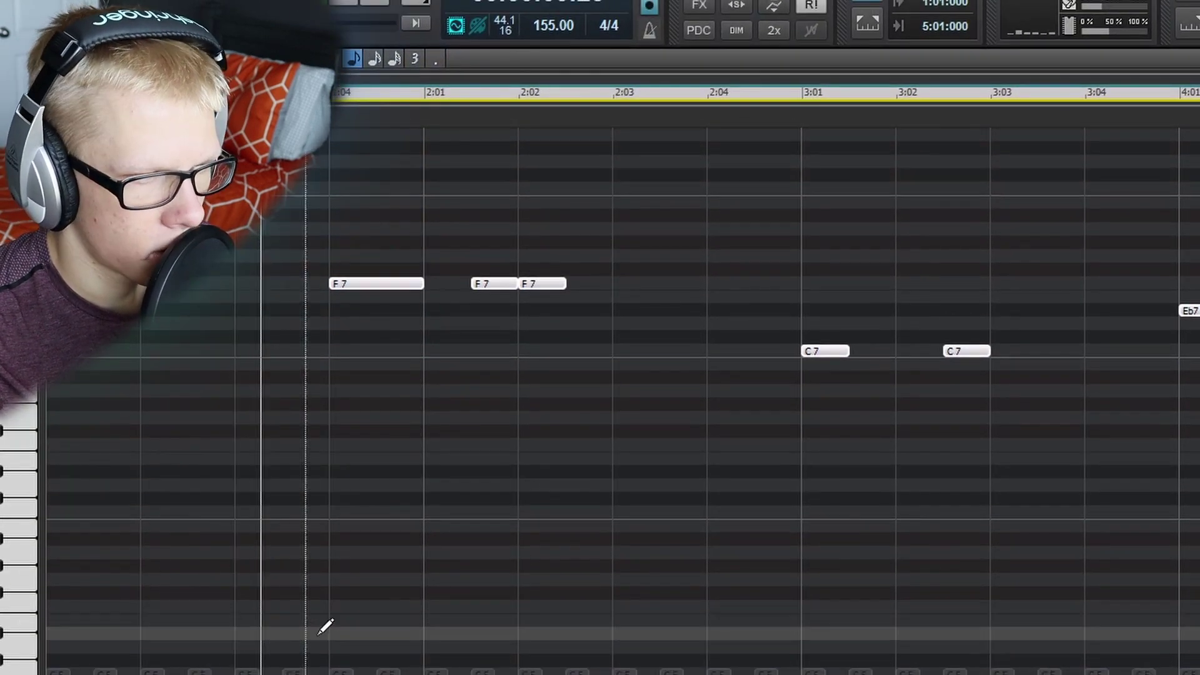
# - Raise the two C7 notes in bar 3 to Db7 and add an eighth-note Eb7 halfway through beat 4:04
pyautogui.hscroll(5, 434, 609)
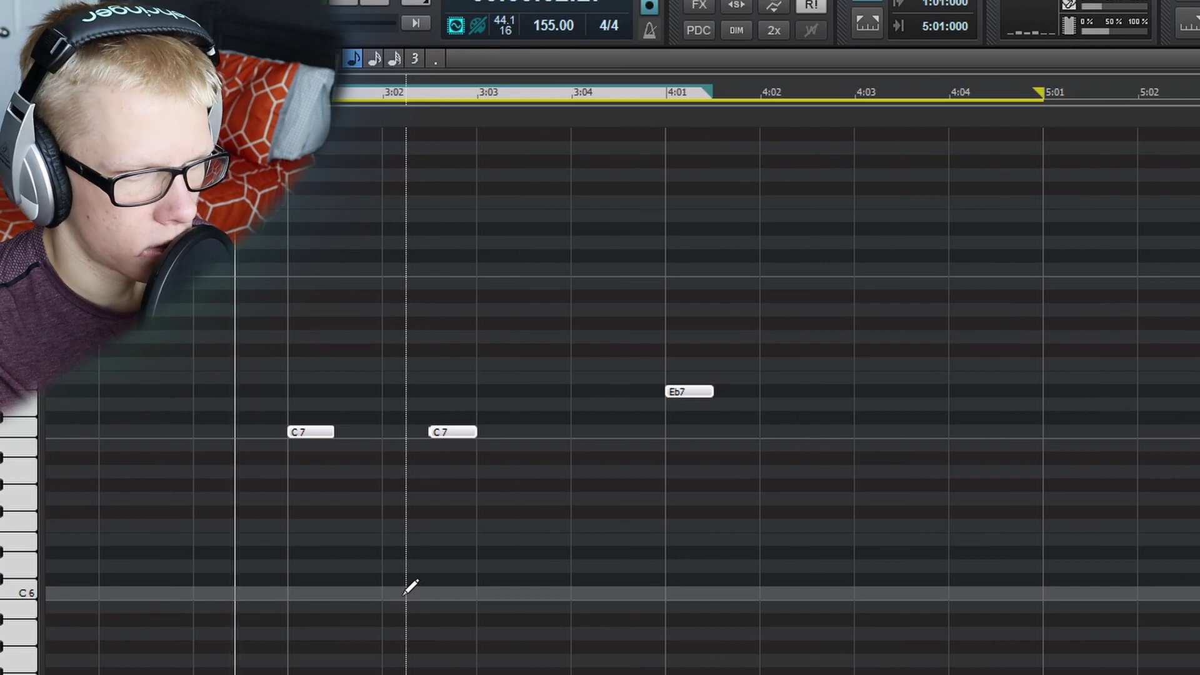
pyautogui.moveTo(319, 356); pyautogui.dragTo(516, 498)
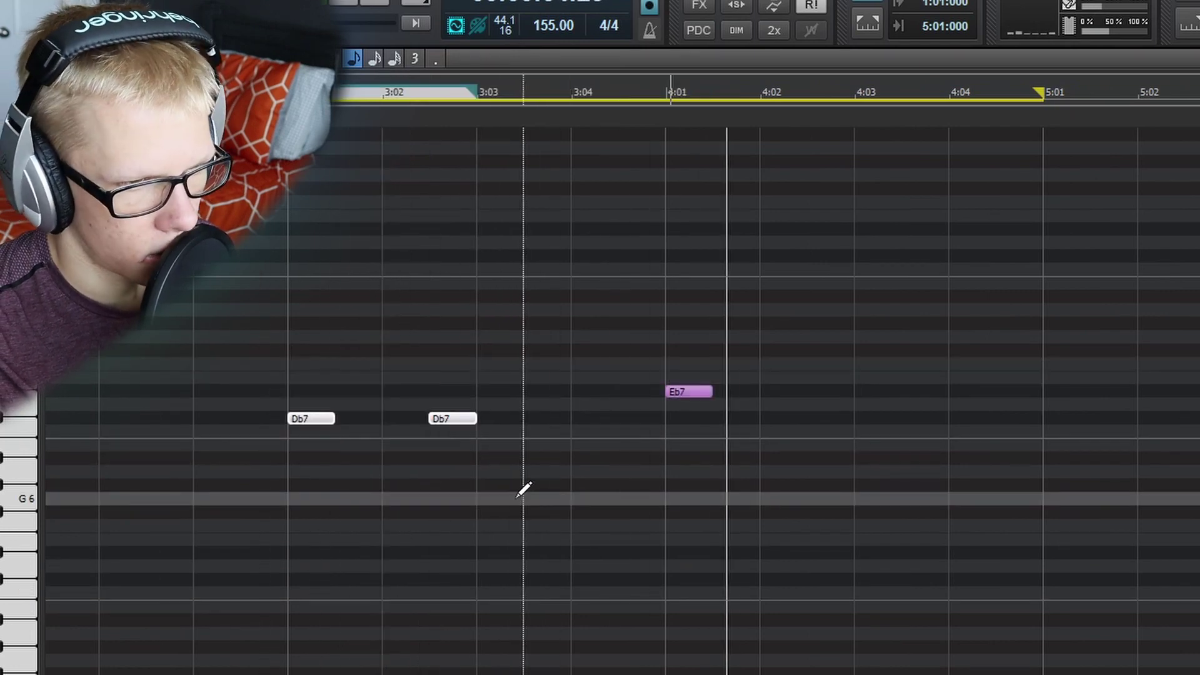
pyautogui.hscroll(2, 799, 477)
pyautogui.press('g')
pyautogui.click(1027, 391)
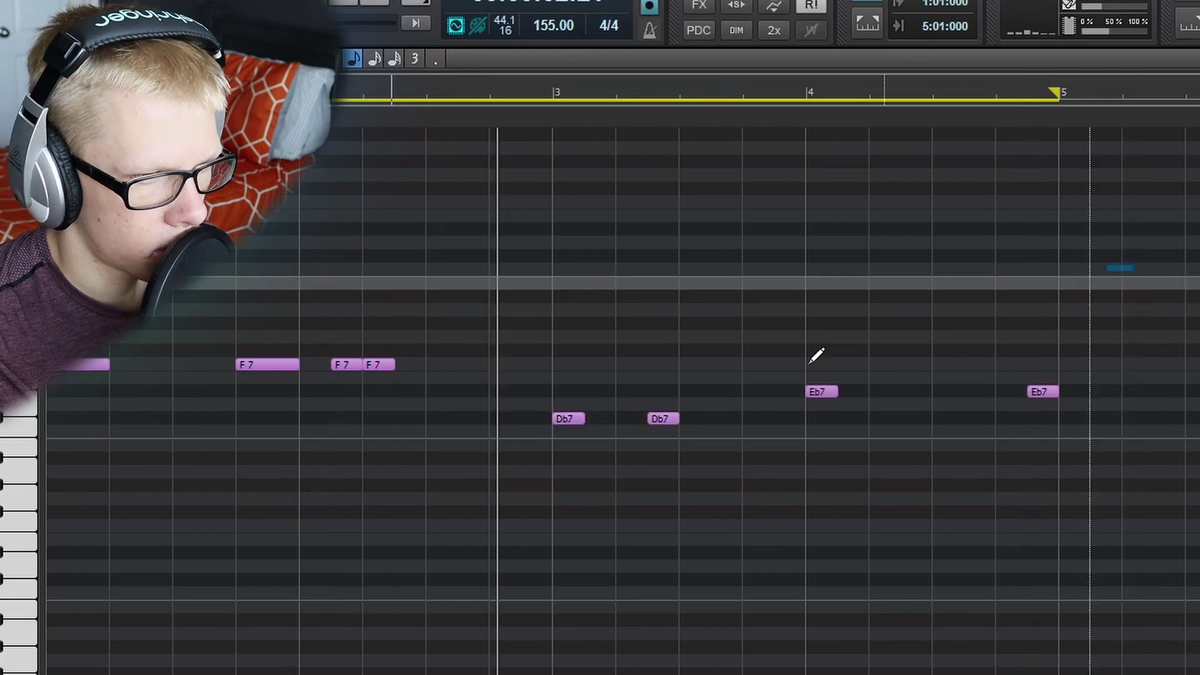
# - Pick Kick [Momentum].wav from the Kicks folder and copy the full 808 rhythm to the kick track with every note on C5
pyautogui.hotkey('ctrl', 'a')
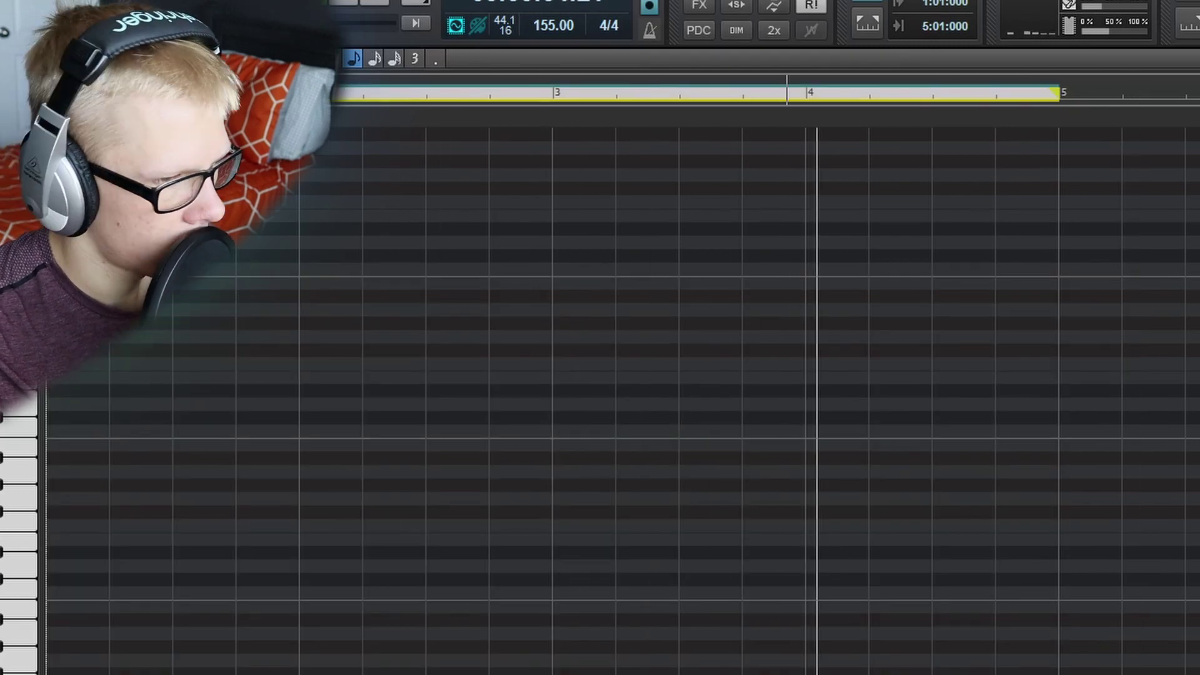
pyautogui.scroll(-2, 787, 401)
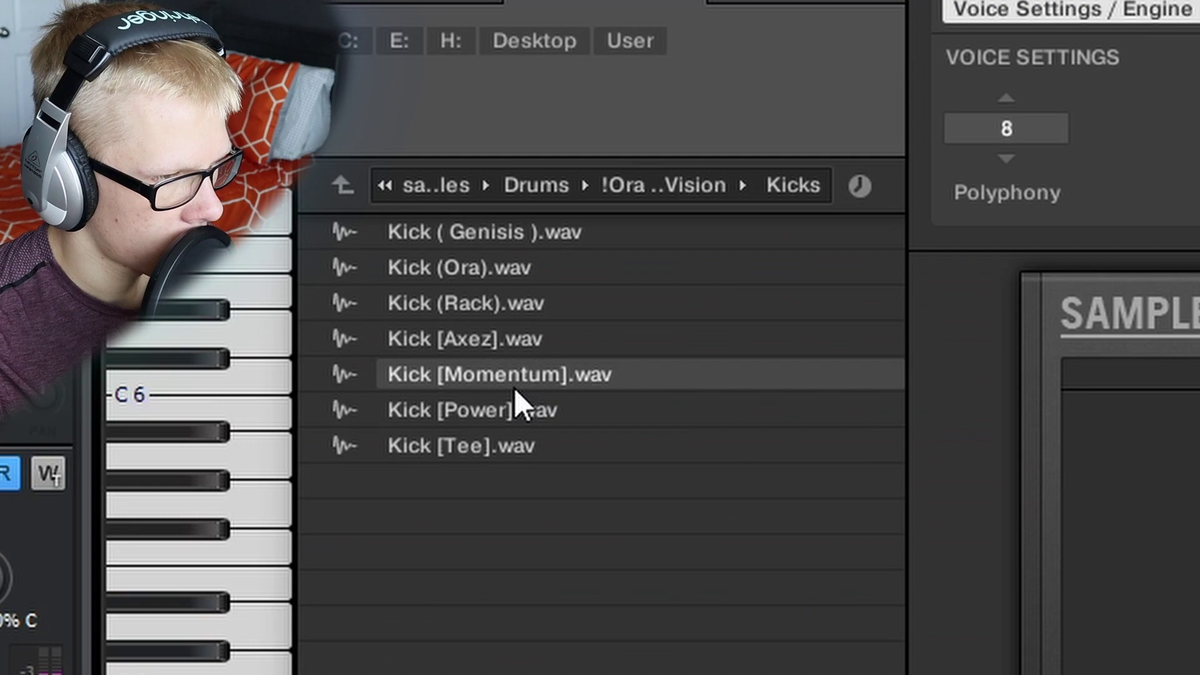
pyautogui.click(515, 388)
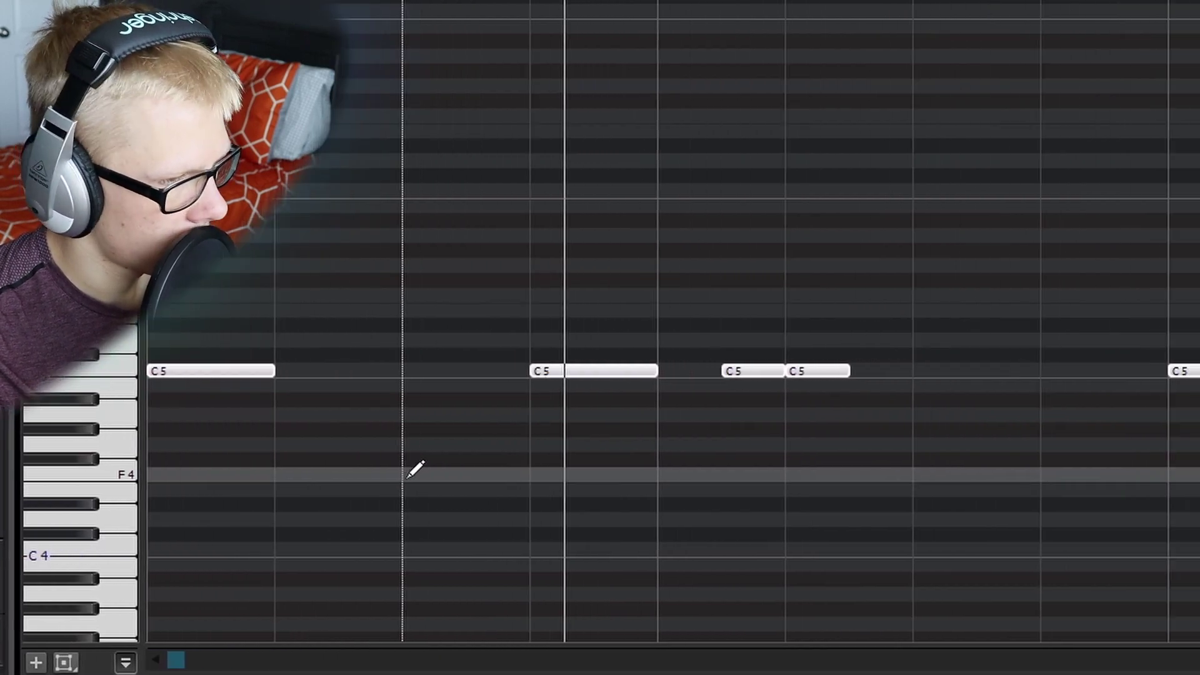
pyautogui.press('g')
pyautogui.click(492, 383)
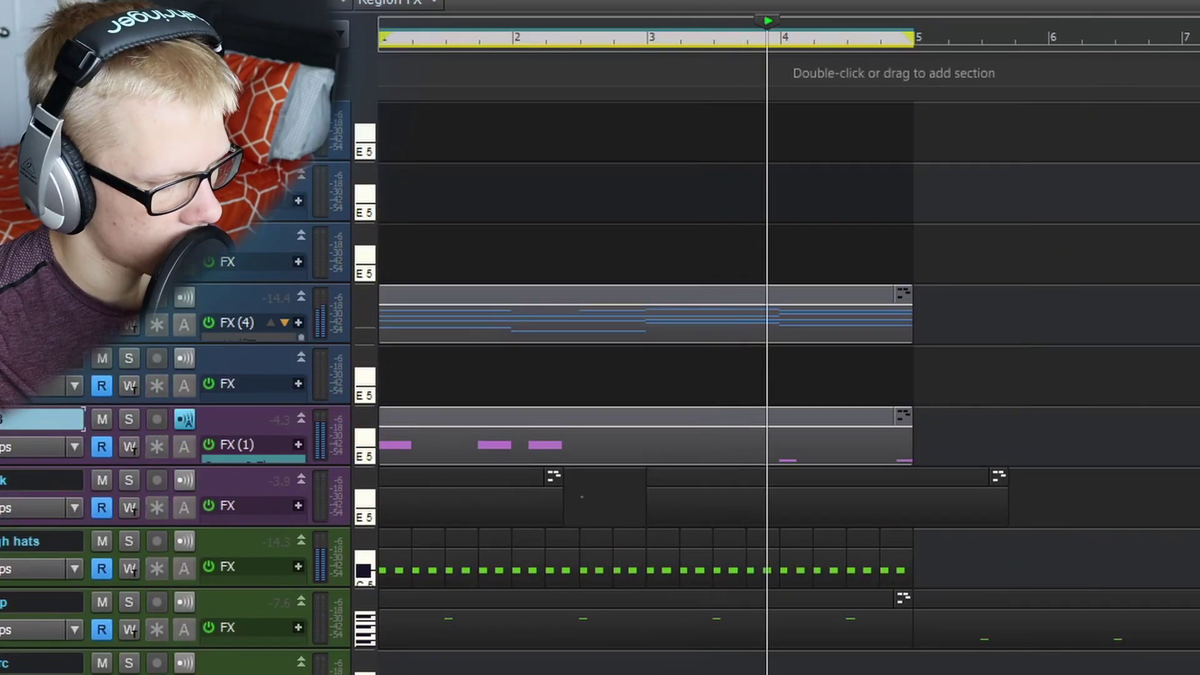
# - In the last bar of the 808 line, keep only two eighth notes, both on D5, with the second at 8:04
pyautogui.press('d')
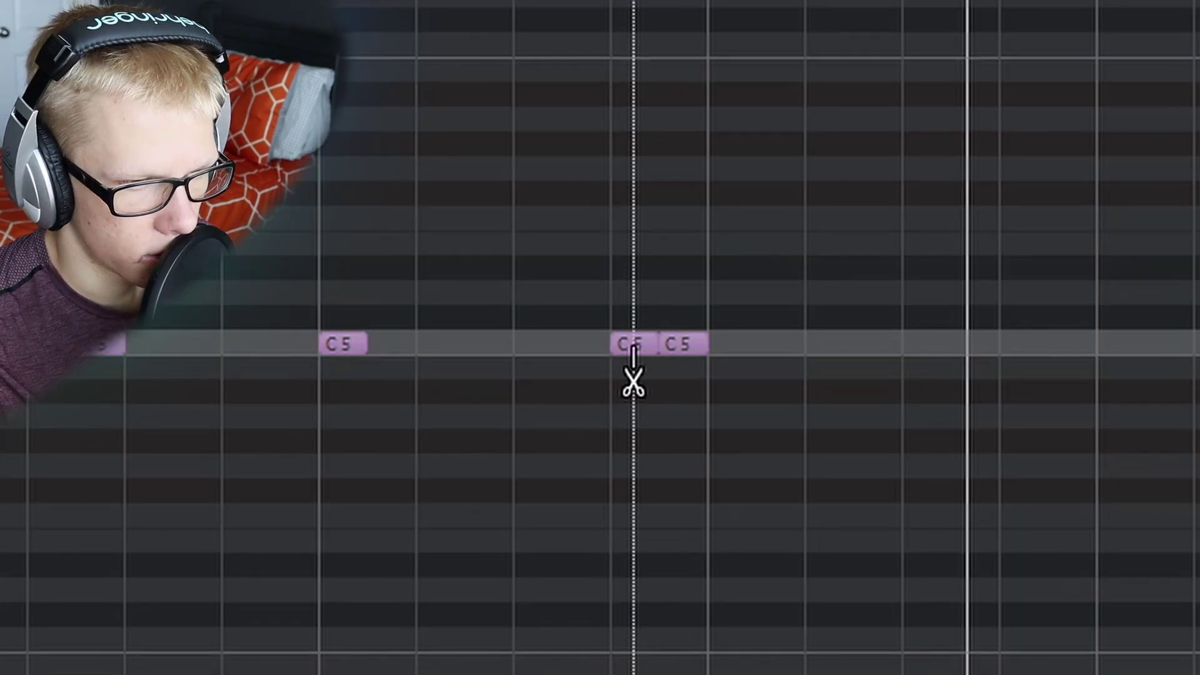
pyautogui.click(633, 347)
pyautogui.moveTo(695, 349); pyautogui.dragTo(684, 348)
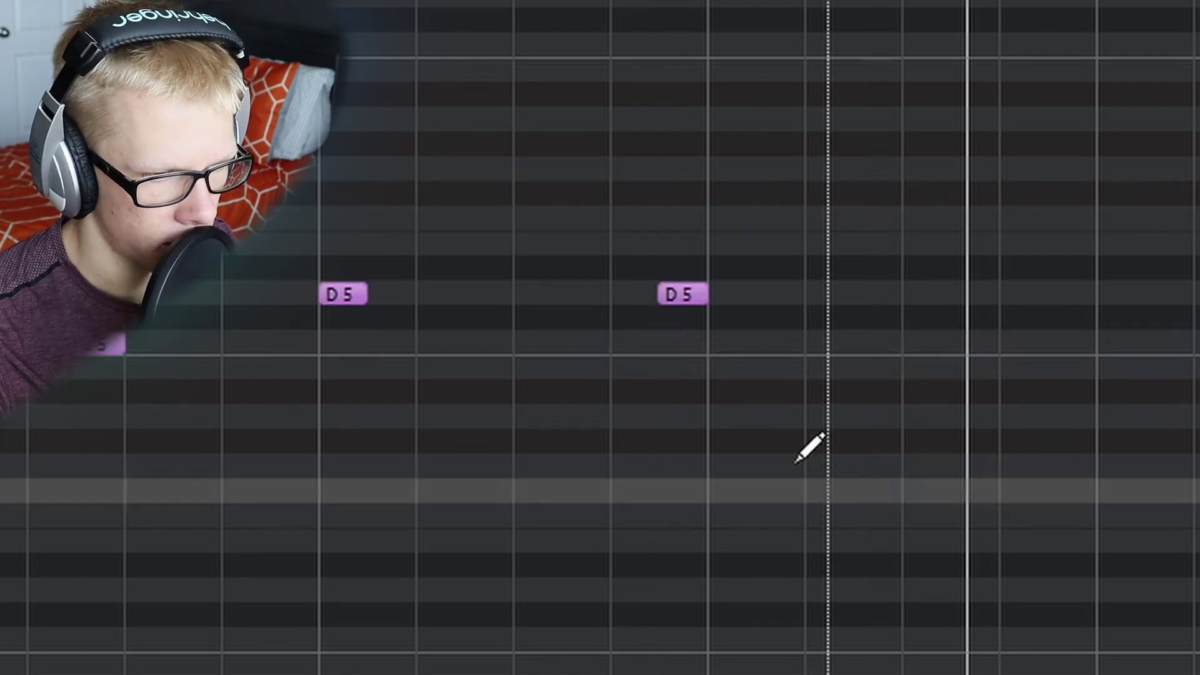
pyautogui.moveTo(684, 294); pyautogui.dragTo(637, 299)
pyautogui.scroll(-3, 517, 474)
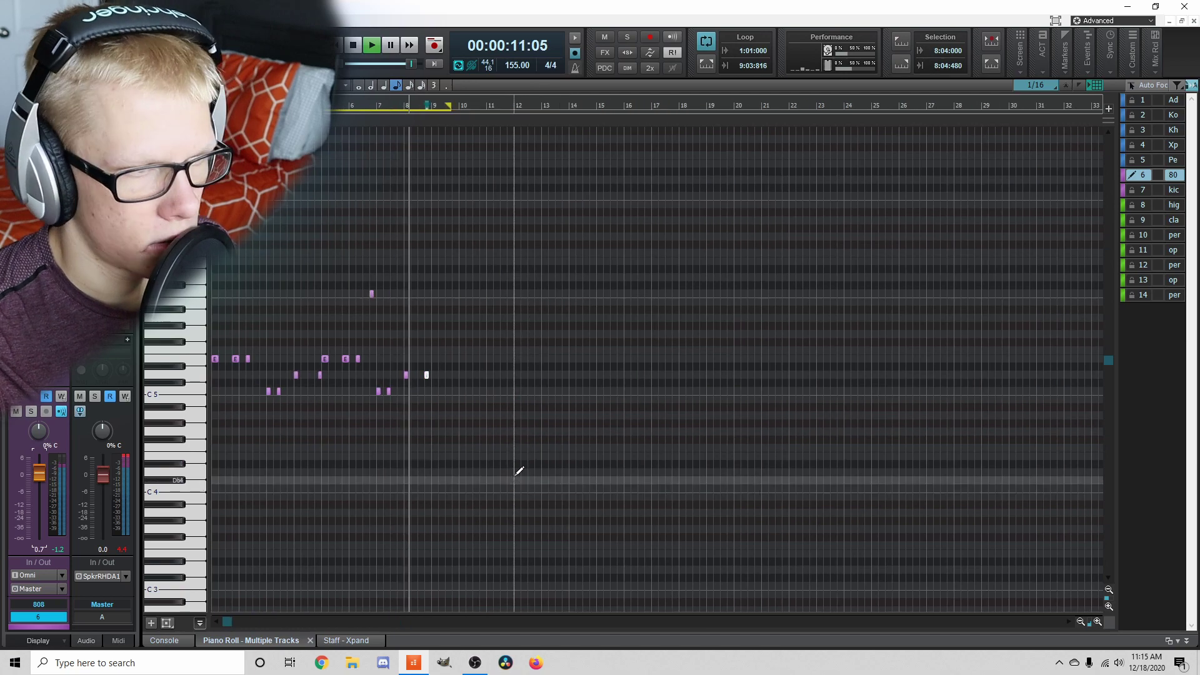
# - Draw eighth-note D5 notes halfway through beats 2:03 and 2:04 on the perc track and delete the stray Db5 note
pyautogui.press('d')
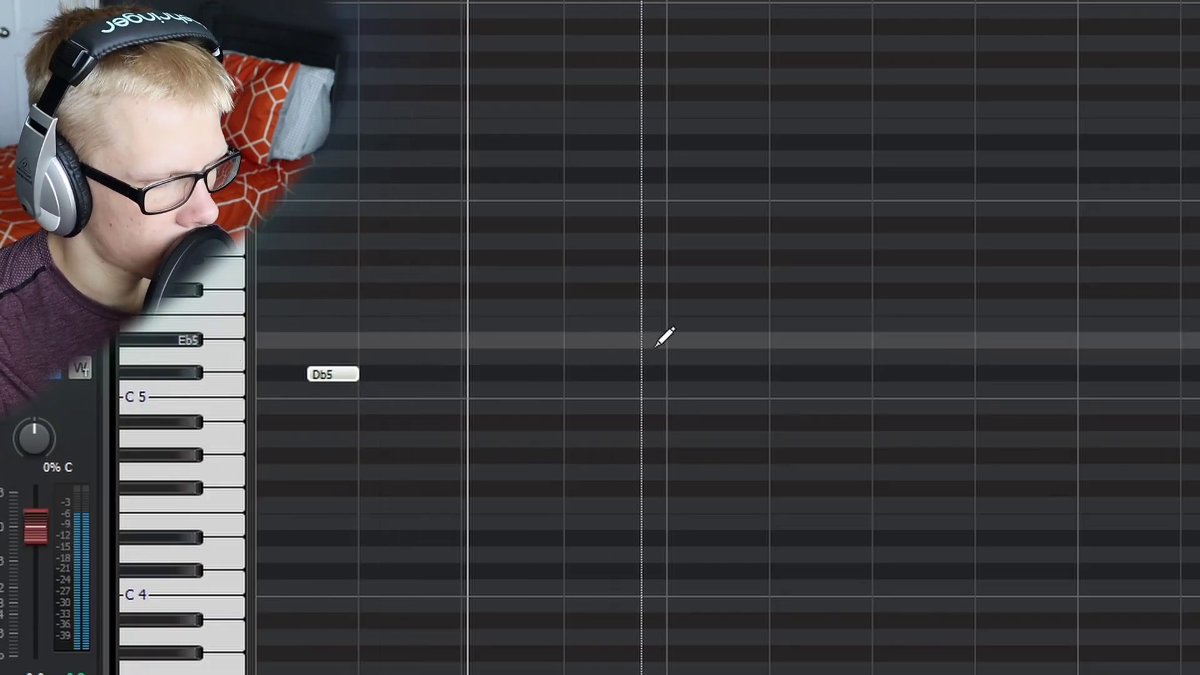
pyautogui.click(943, 354)
pyautogui.click(1033, 357)
pyautogui.moveTo(973, 359); pyautogui.dragTo(900, 341)
pyautogui.moveTo(415, 243); pyautogui.dragTo(160, 460)
pyautogui.press('Delete')
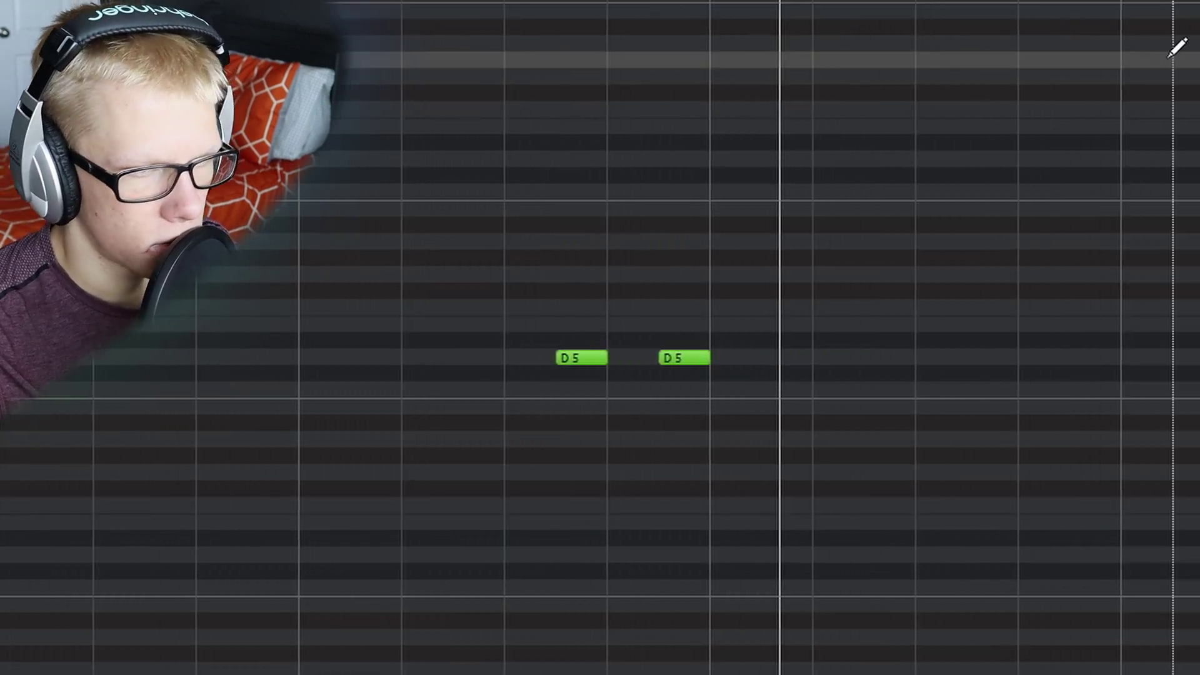
# - Try repeating the two D5 perc notes at the end of bar 4
pyautogui.hotkey('ctrl', 'a')
pyautogui.press('d')
pyautogui.press('w')
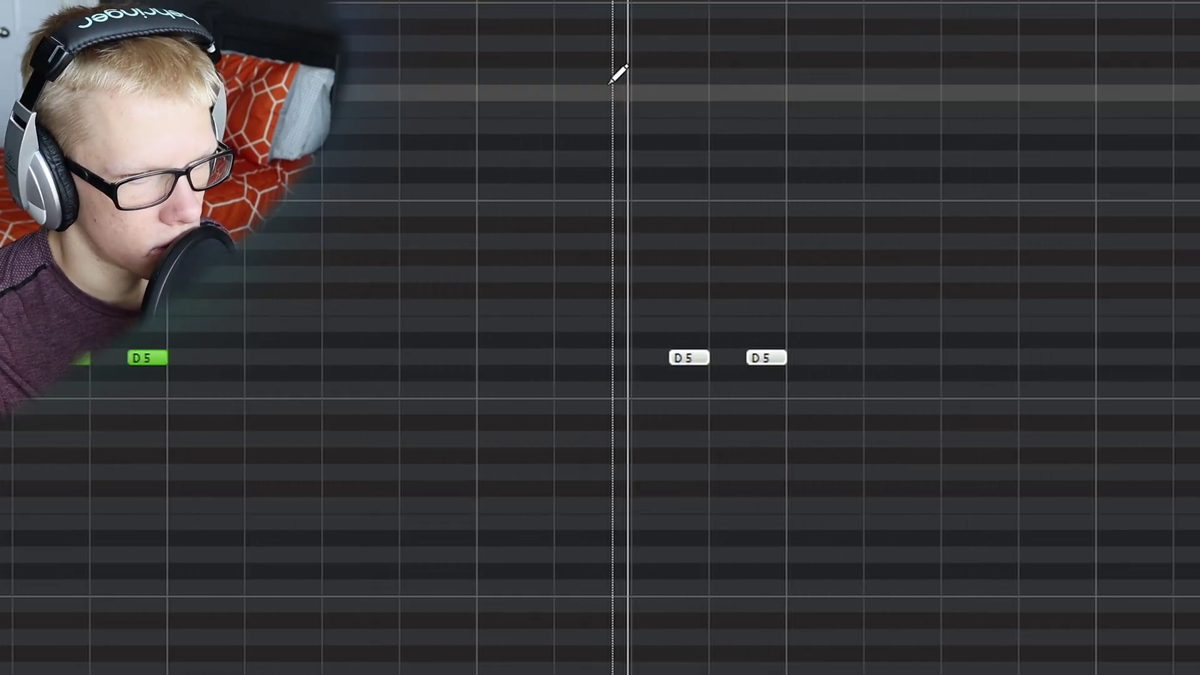
pyautogui.middleClick(873, 327)
pyautogui.click(930, 317)
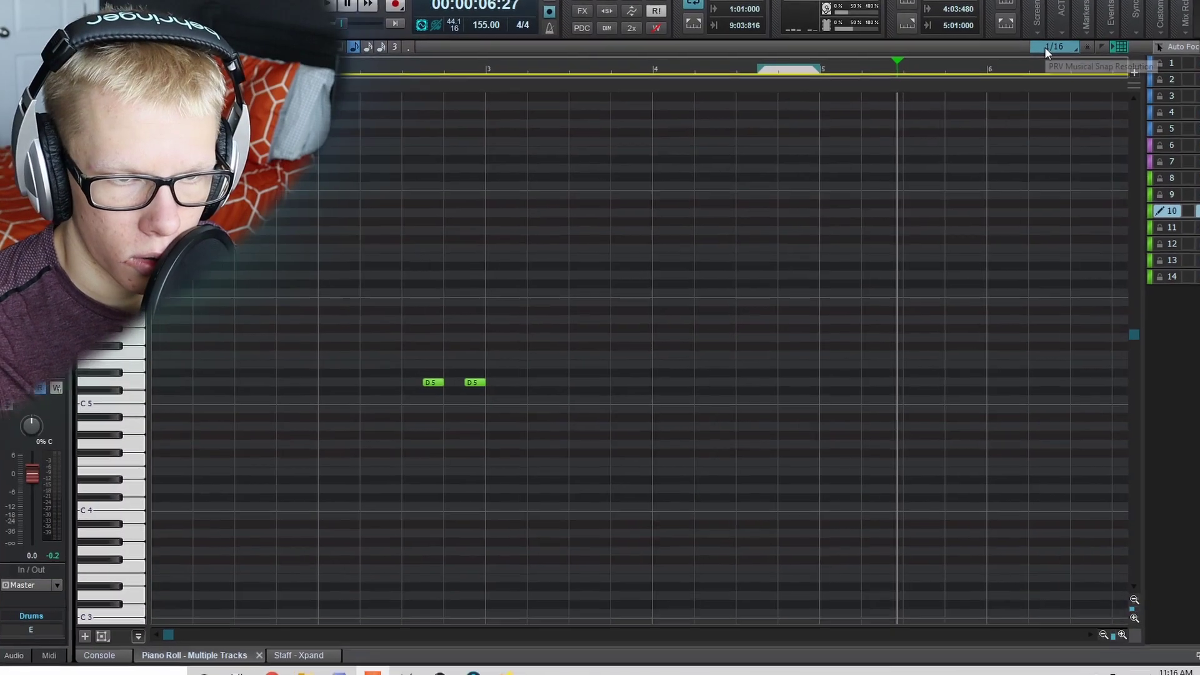
# - Change the snap resolution, draw a tight roll of four D5 notes starting halfway through beat 4:03, and select the roll
pyautogui.click(1045, 48)
pyautogui.click(1120, 272)
pyautogui.moveTo(758, 383); pyautogui.dragTo(777, 383)
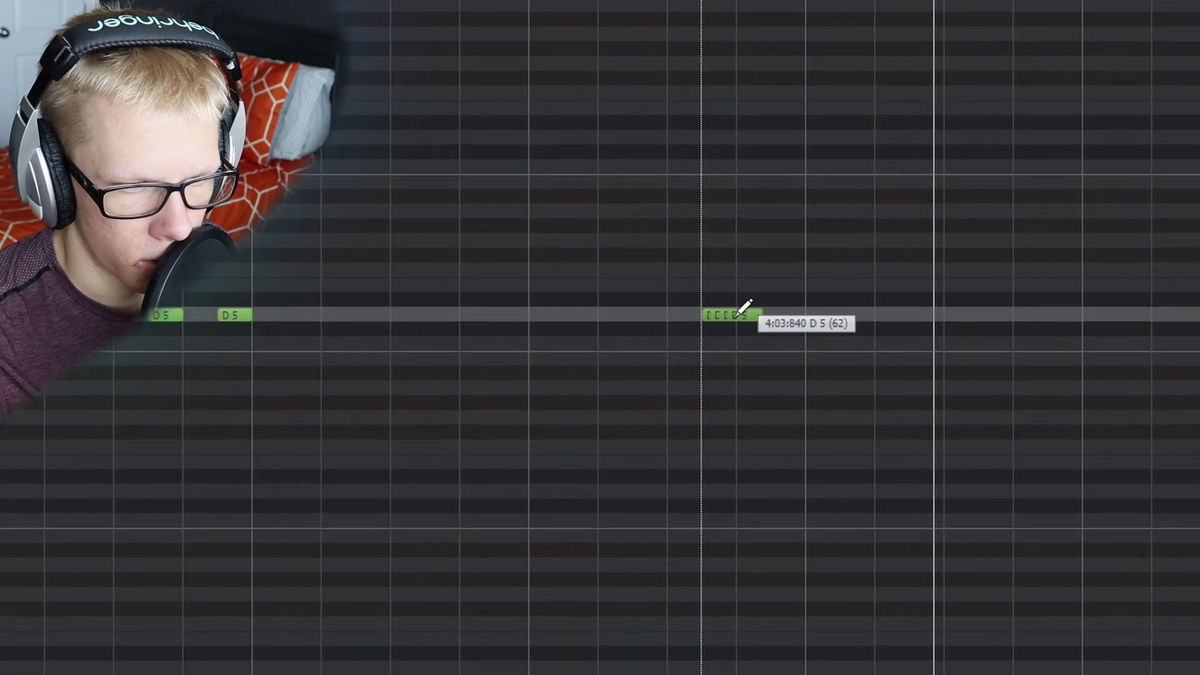
pyautogui.middleClick(732, 328)
pyautogui.click(634, 310)
pyautogui.moveTo(500, 179); pyautogui.dragTo(897, 443)
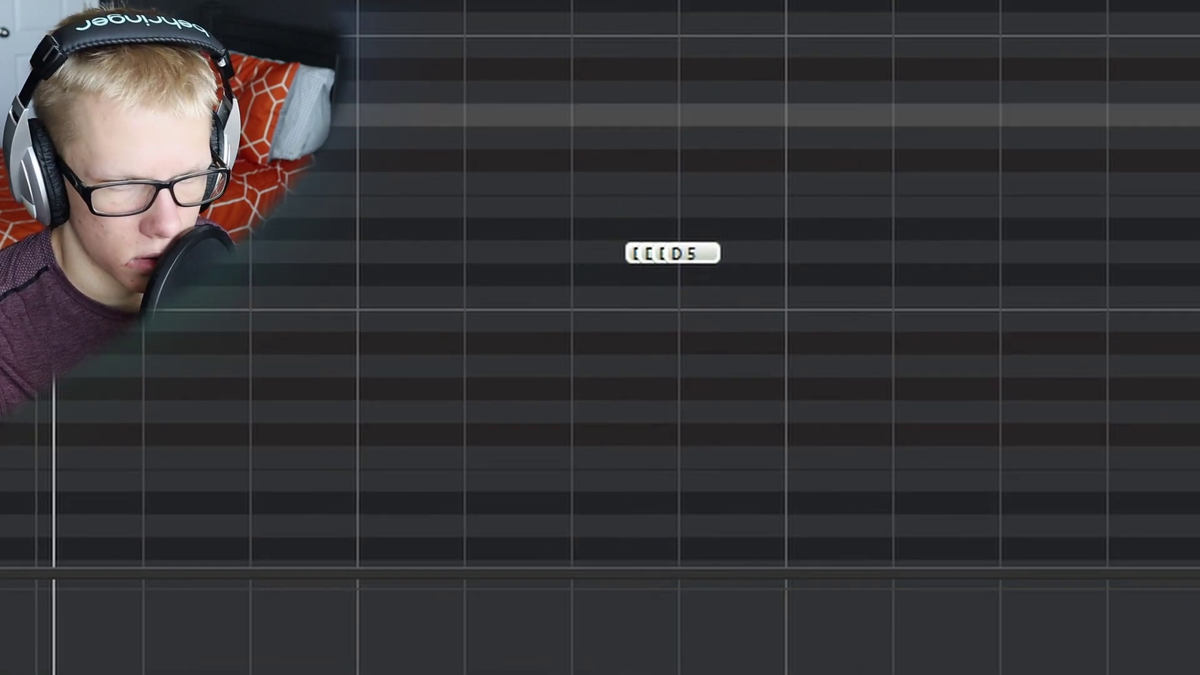
# - Add an eighth-note C5 at 2:04 and another C5 in bar 3 of the percussion pattern
pyautogui.scroll(-1, 587, 356)
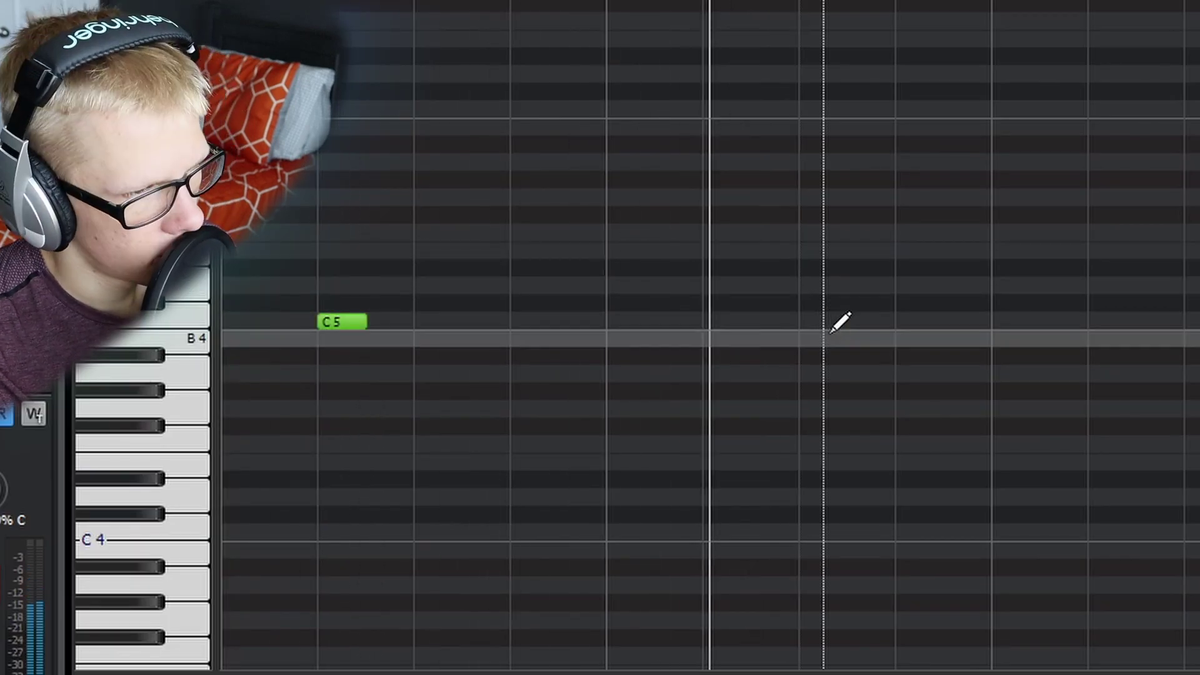
pyautogui.moveTo(956, 324); pyautogui.dragTo(966, 324)
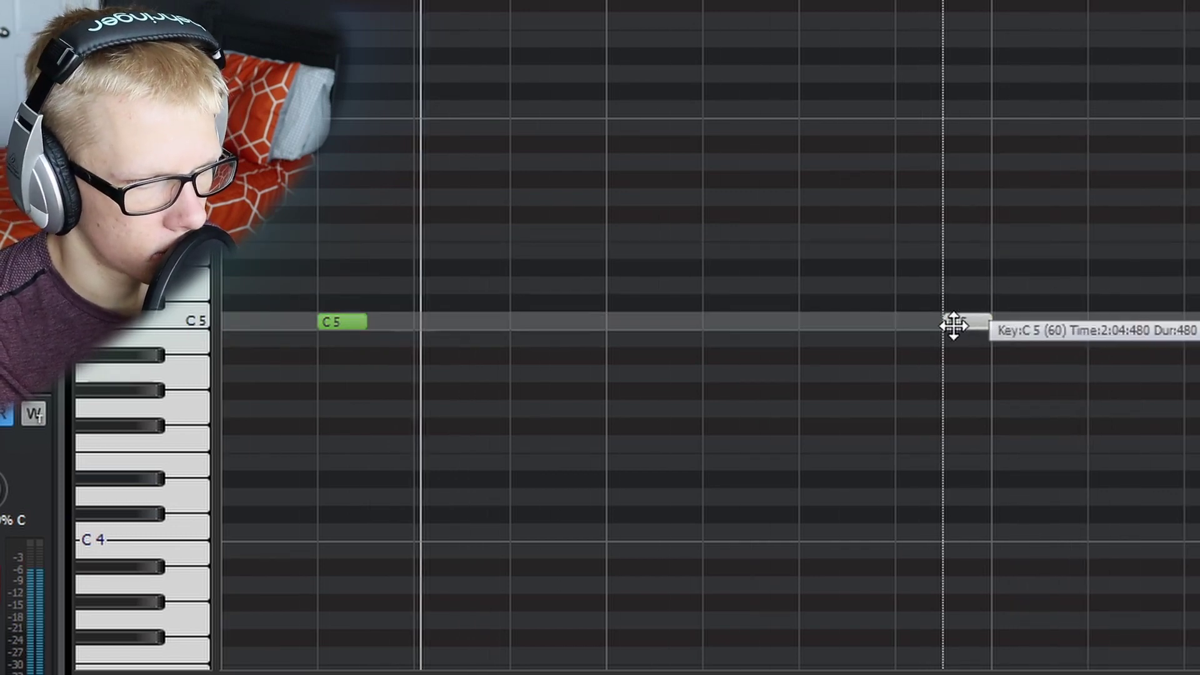
pyautogui.moveTo(964, 323); pyautogui.dragTo(915, 323)
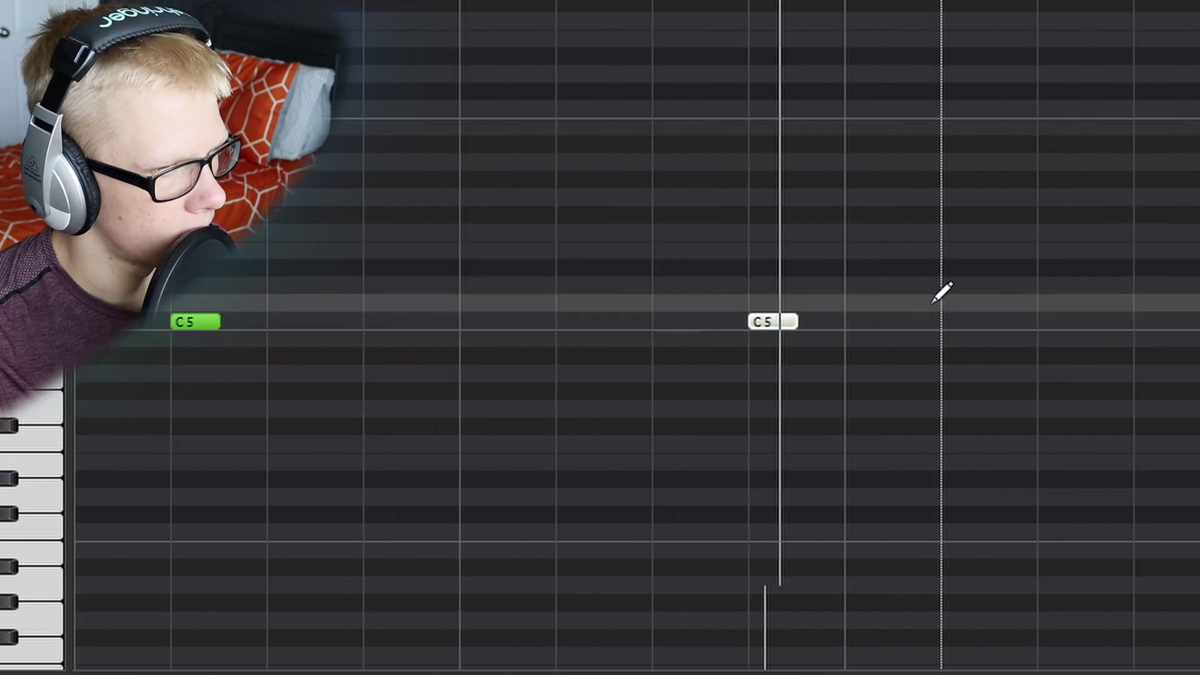
pyautogui.click(974, 321)
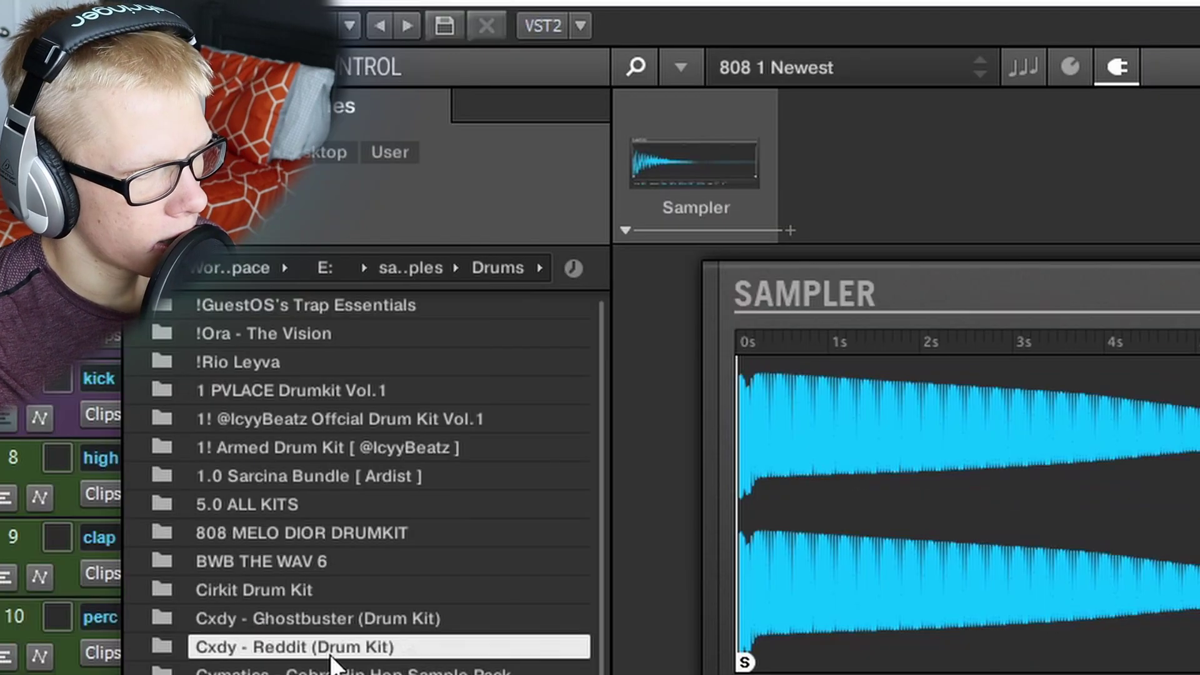
# - Audition the Thrusting, Spotlight and Rim Rim samples in the Rims folder of Cxdy - Reddit (Drum Kit)
pyautogui.click(275, 647)
pyautogui.click(273, 599)
pyautogui.click(352, 425)
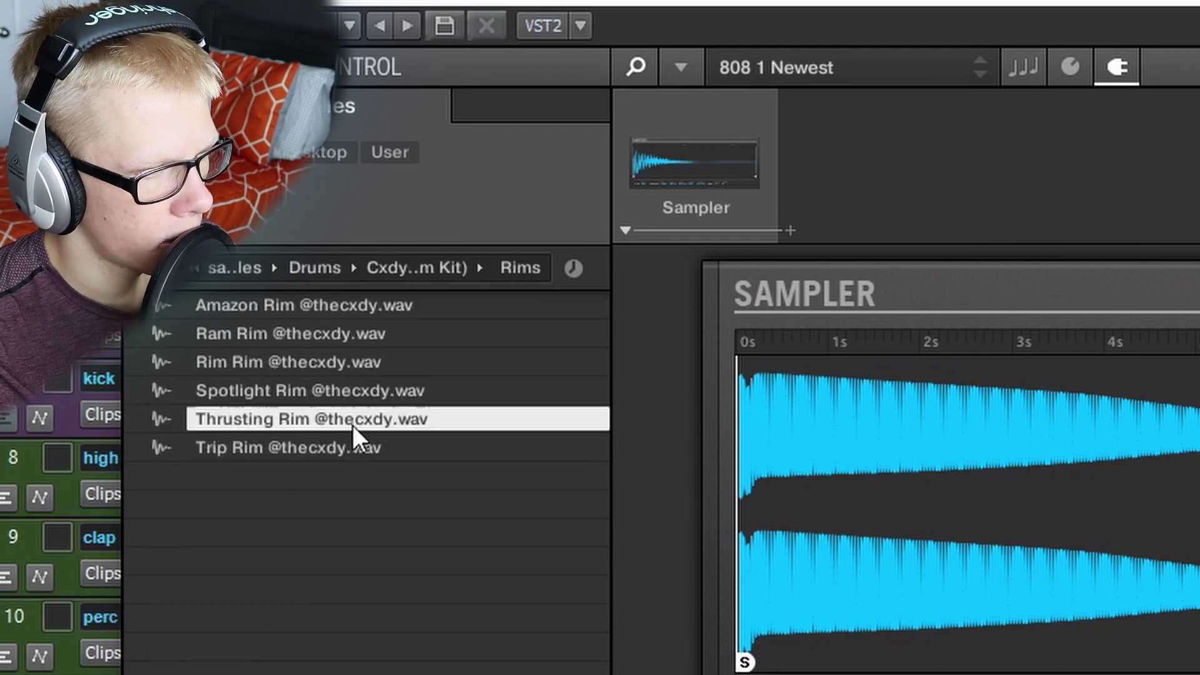
pyautogui.click(370, 396)
pyautogui.click(361, 367)
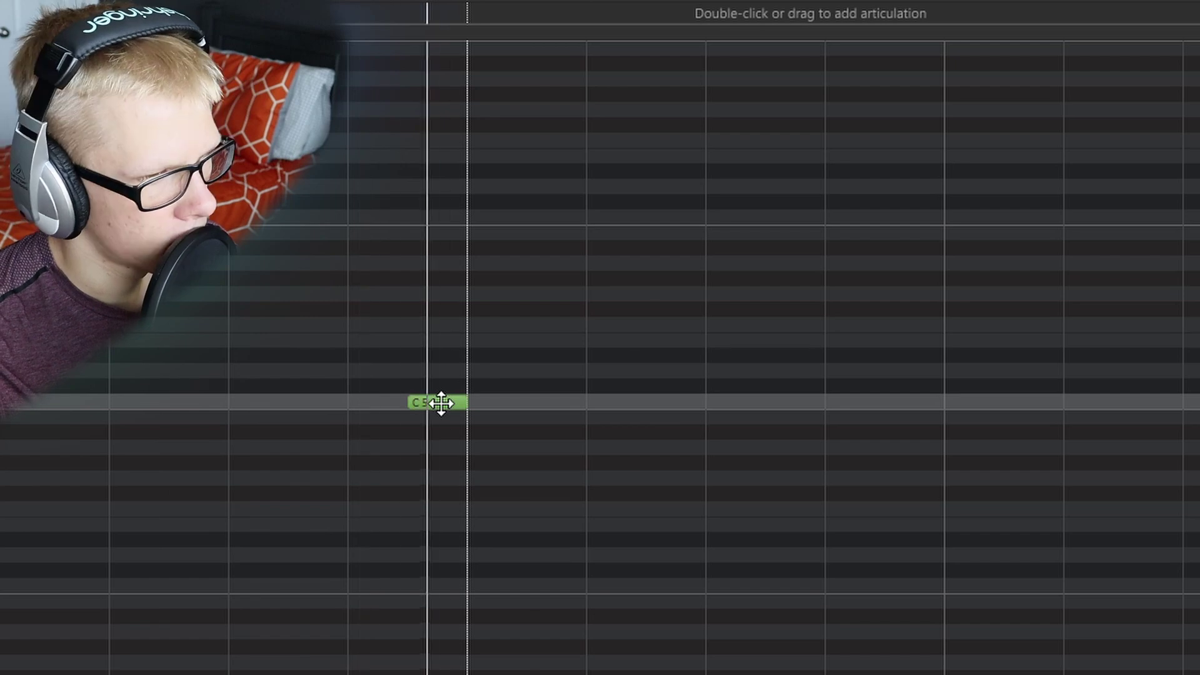
pyautogui.scroll(-1, 646, 386)
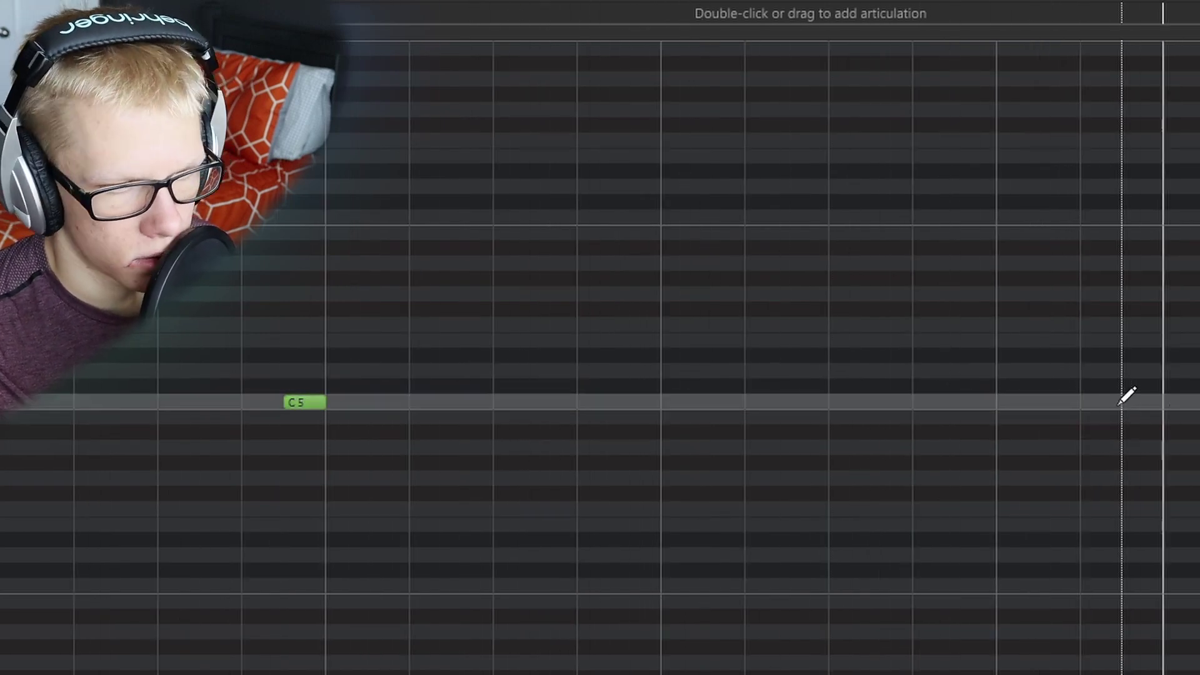
pyautogui.press('g')
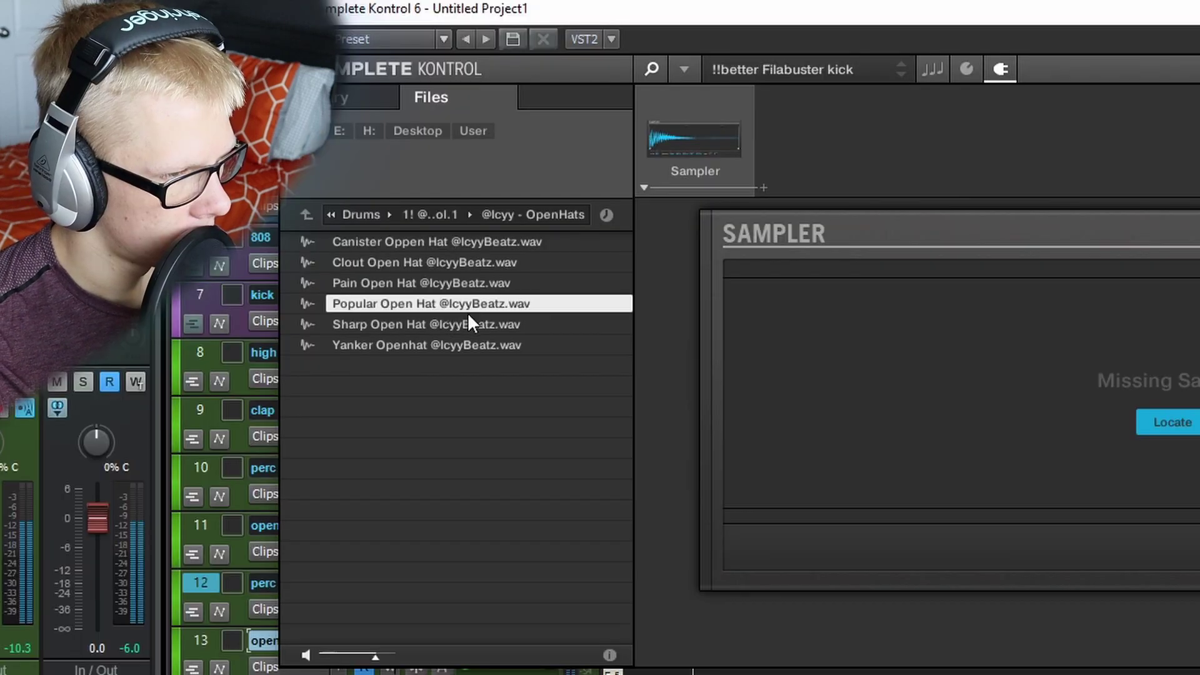
pyautogui.click(490, 283)
pyautogui.click(518, 262)
pyautogui.doubleClick(518, 263)
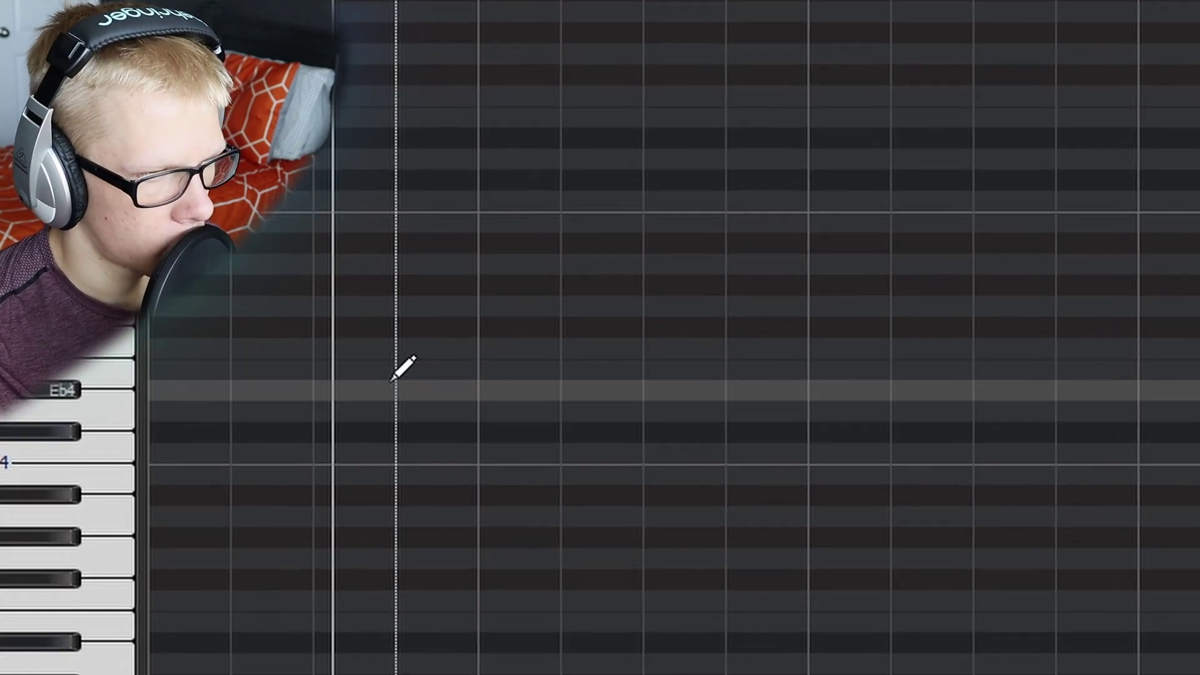
# - Draw eighth-note Eb4 open hat notes at 1:04, 2:02 and 2:04
pyautogui.click(430, 391)
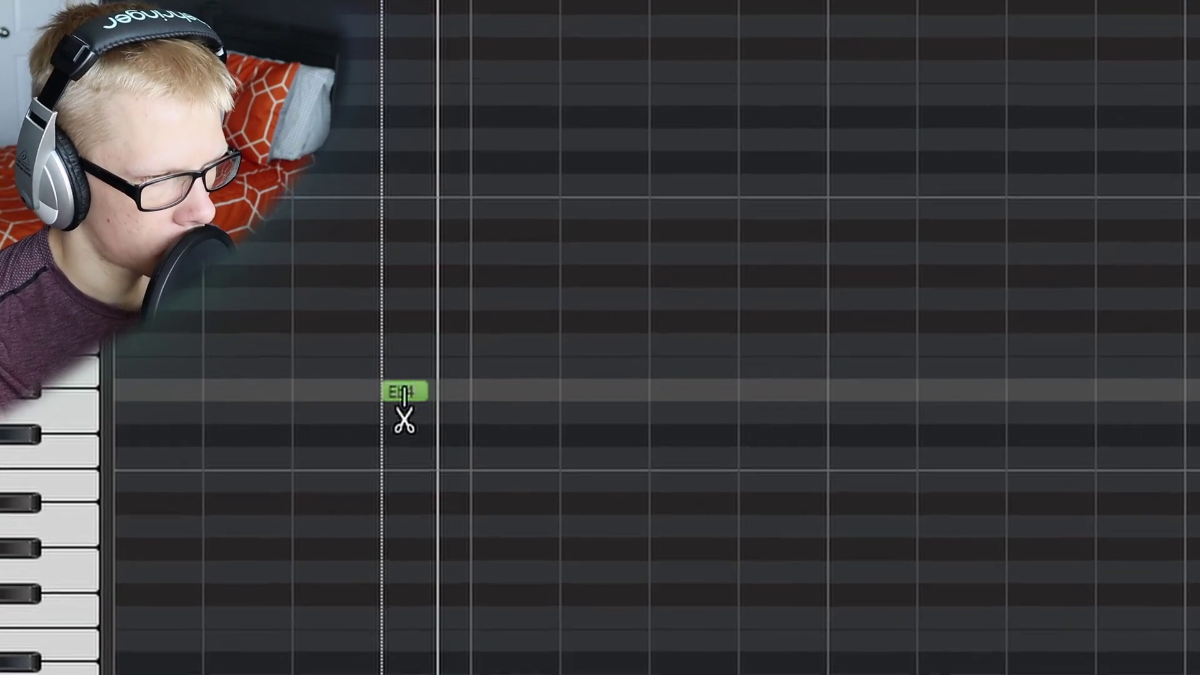
pyautogui.click(581, 391)
pyautogui.click(766, 391)
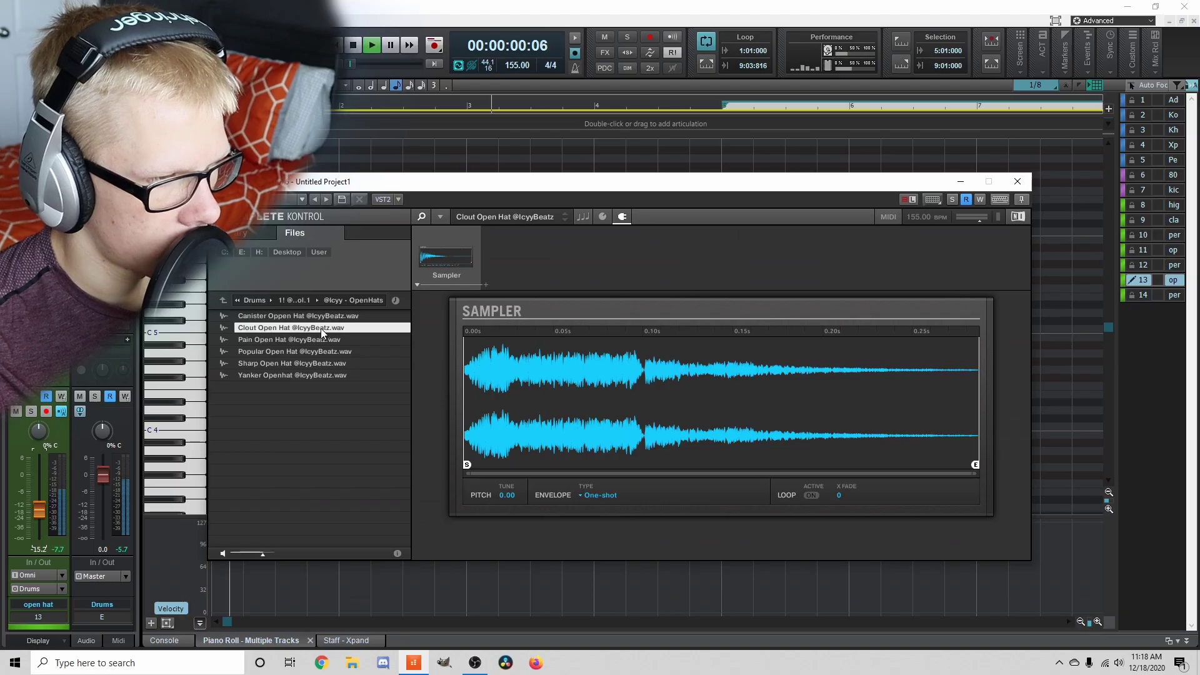
pyautogui.click(328, 316)
pyautogui.moveTo(671, 190); pyautogui.dragTo(213, 295)
pyautogui.click(517, 284)
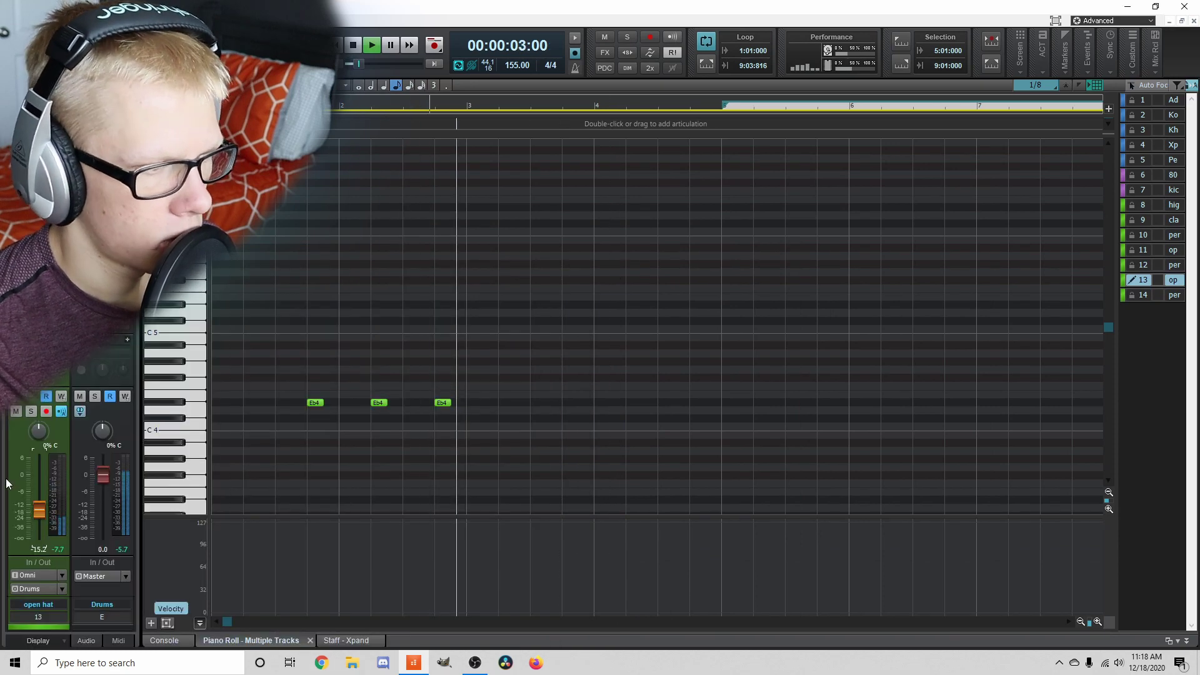
# - Load the user preset Synth Lead in the Xpand instrument and start playback
pyautogui.press('d')
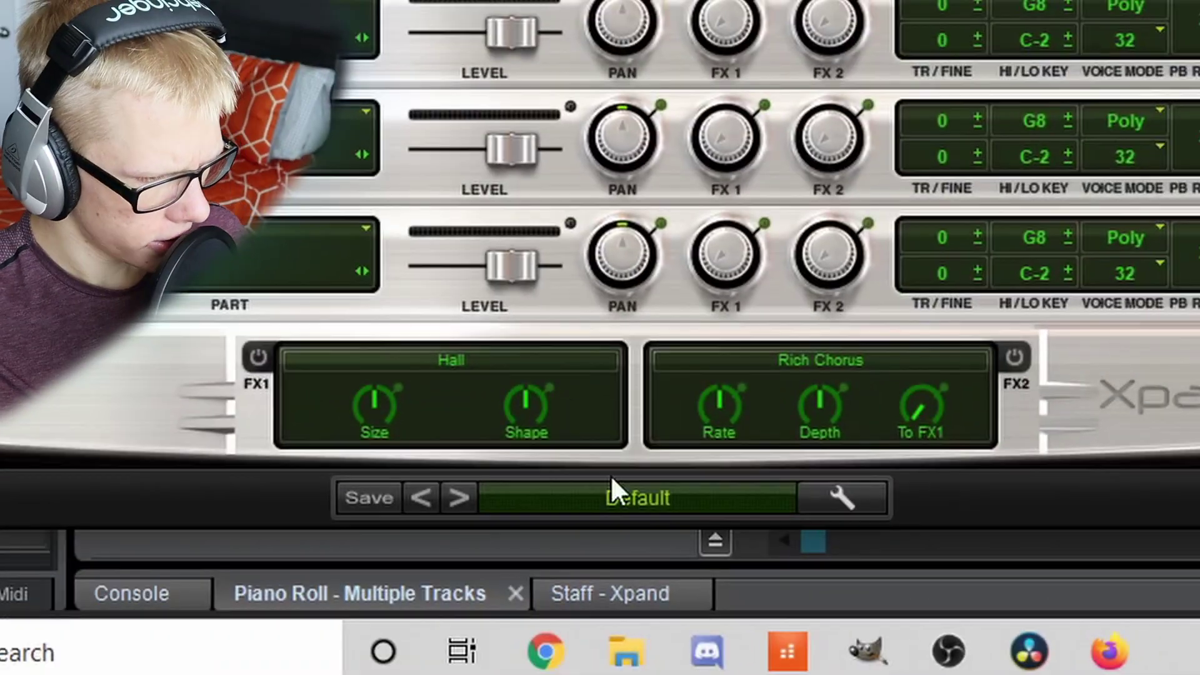
pyautogui.click(674, 504)
pyautogui.moveTo(688, 668)
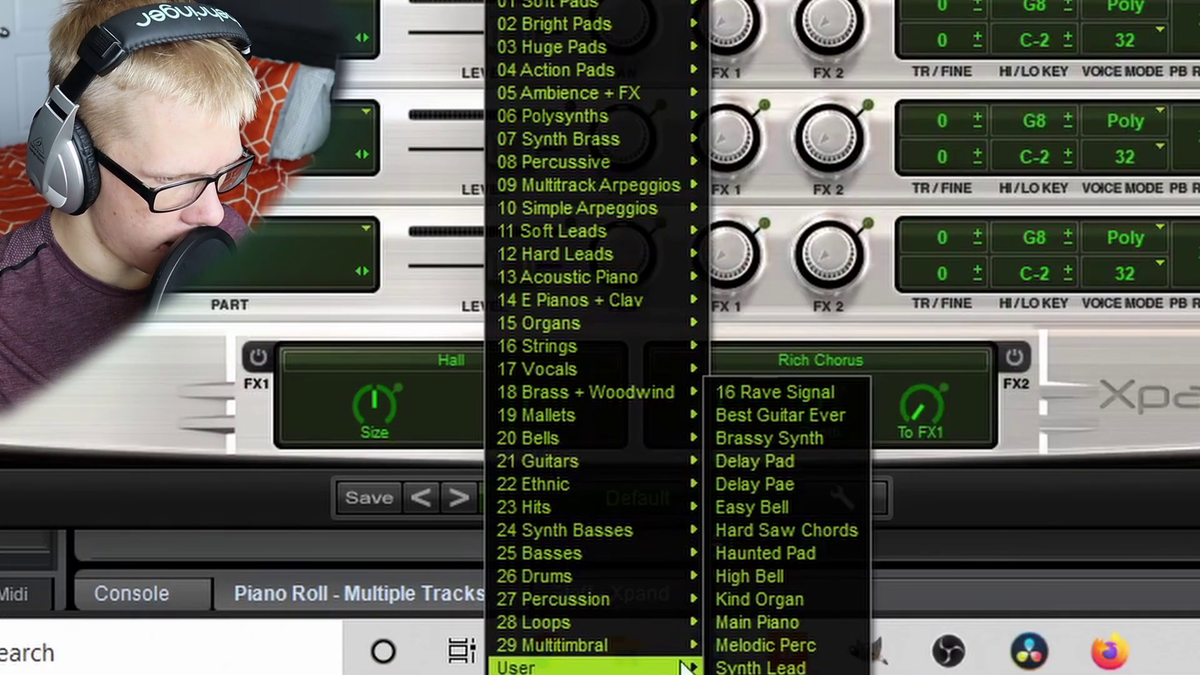
pyautogui.click(762, 667)
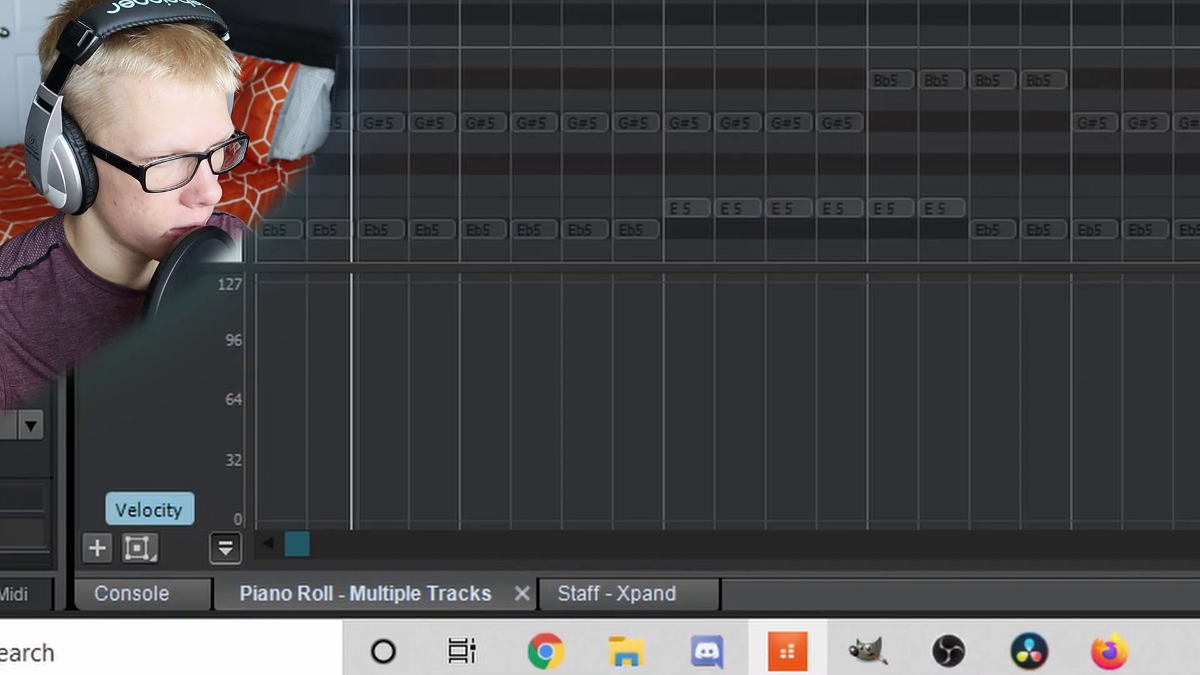
pyautogui.press('space')
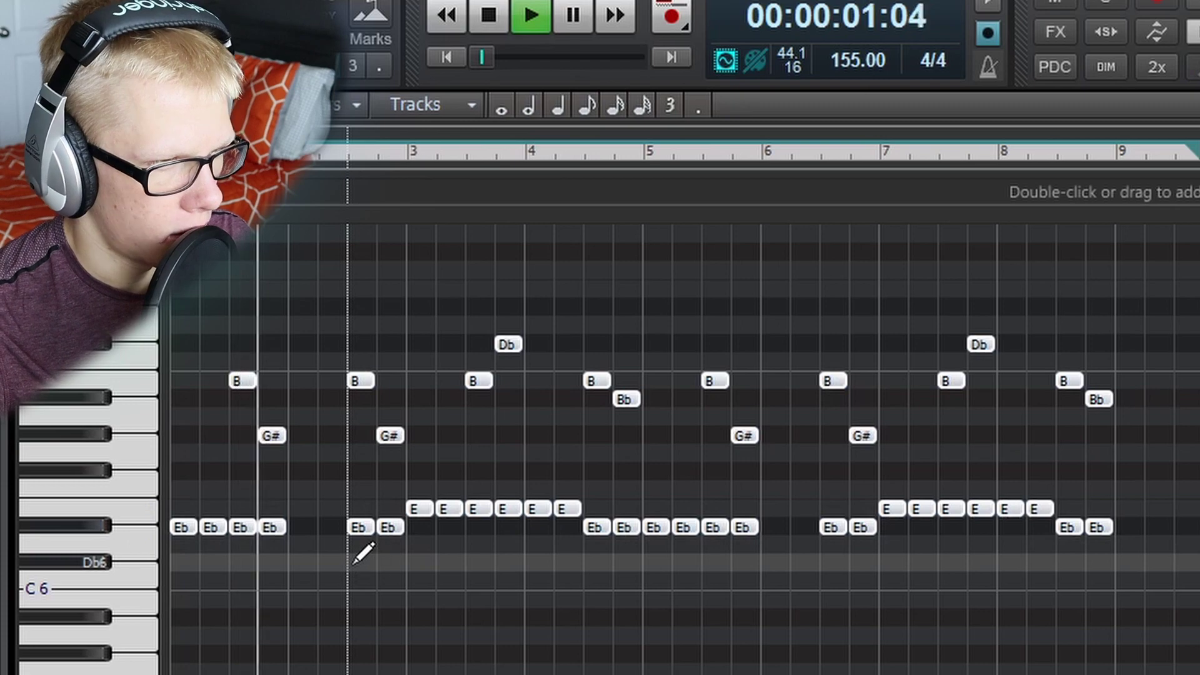
# - Delete the lower Eb6 and E6 notes from the copied pattern, keeping the higher melody notes, and return to the start
pyautogui.scroll(3, 392, 625)
pyautogui.scroll(-2, 391, 621)
pyautogui.scroll(-1, 391, 619)
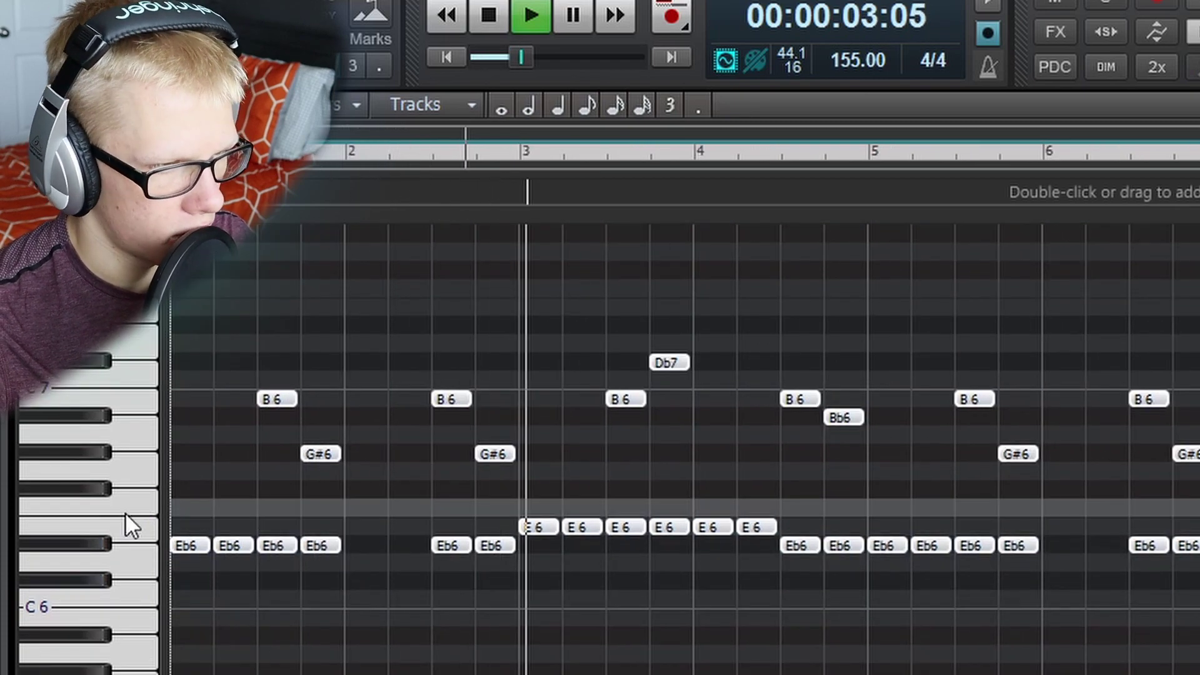
pyautogui.moveTo(130, 619); pyautogui.dragTo(131, 513)
pyautogui.press('Delete')
pyautogui.press('w')
# - Add Eb7 notes above the melody at 1:04, 2:03 and 3:03, and an E7 note at 3:04
pyautogui.scroll(3, 285, 651)
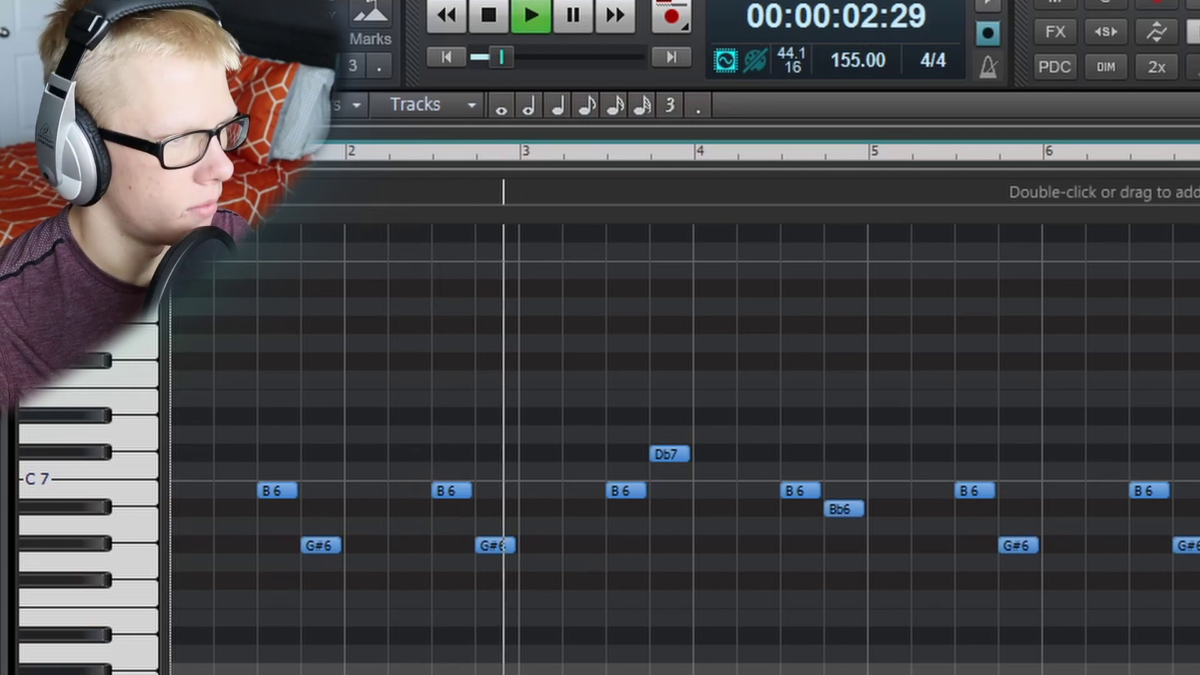
pyautogui.scroll(1, 810, 522)
pyautogui.scroll(2, 810, 522)
pyautogui.scroll(-1, 815, 512)
pyautogui.scroll(-3, 1031, 397)
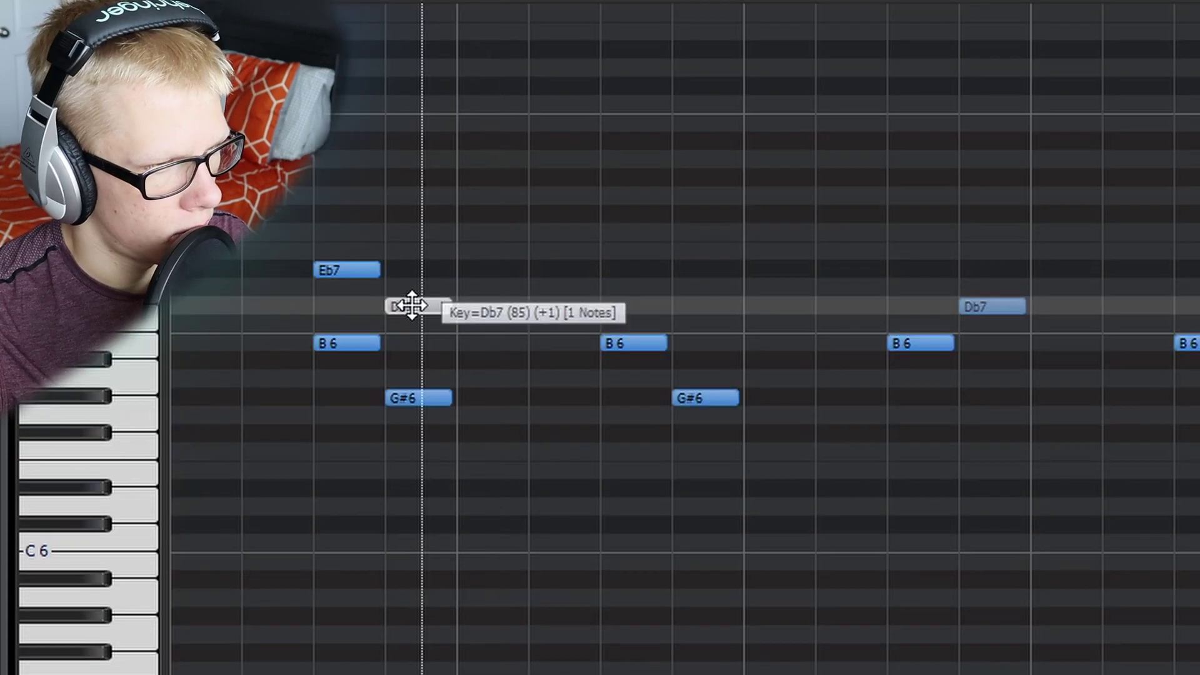
pyautogui.moveTo(410, 302); pyautogui.dragTo(412, 267)
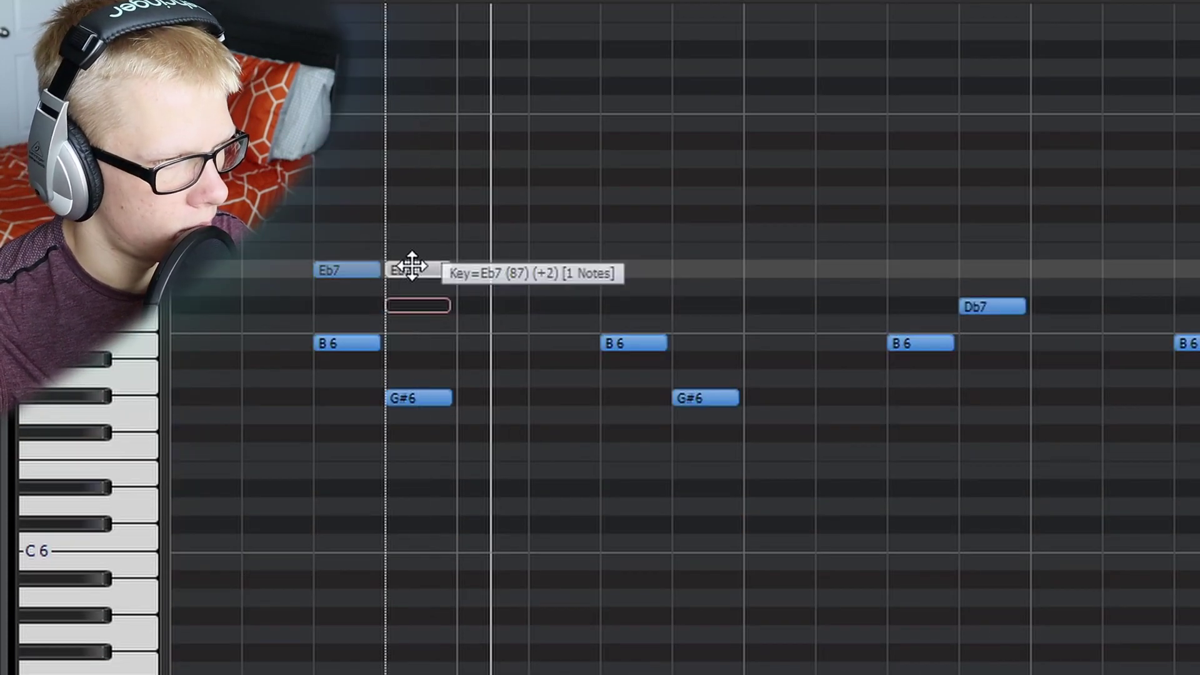
pyautogui.scroll(3, 624, 260)
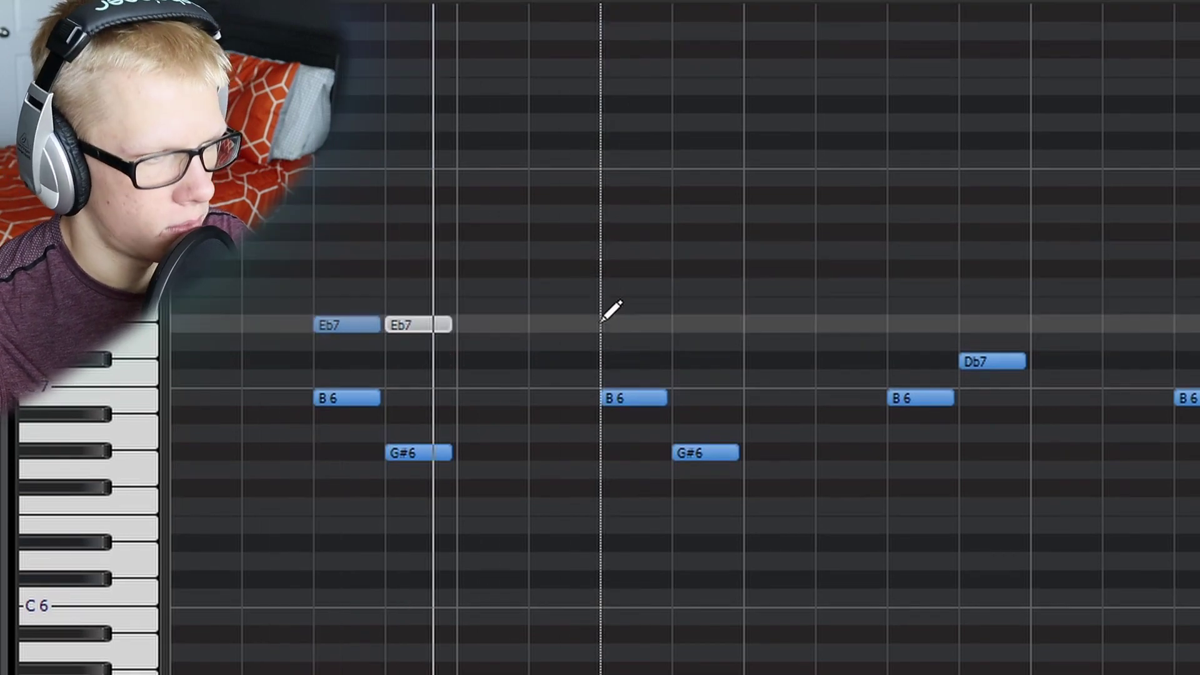
pyautogui.click(608, 322)
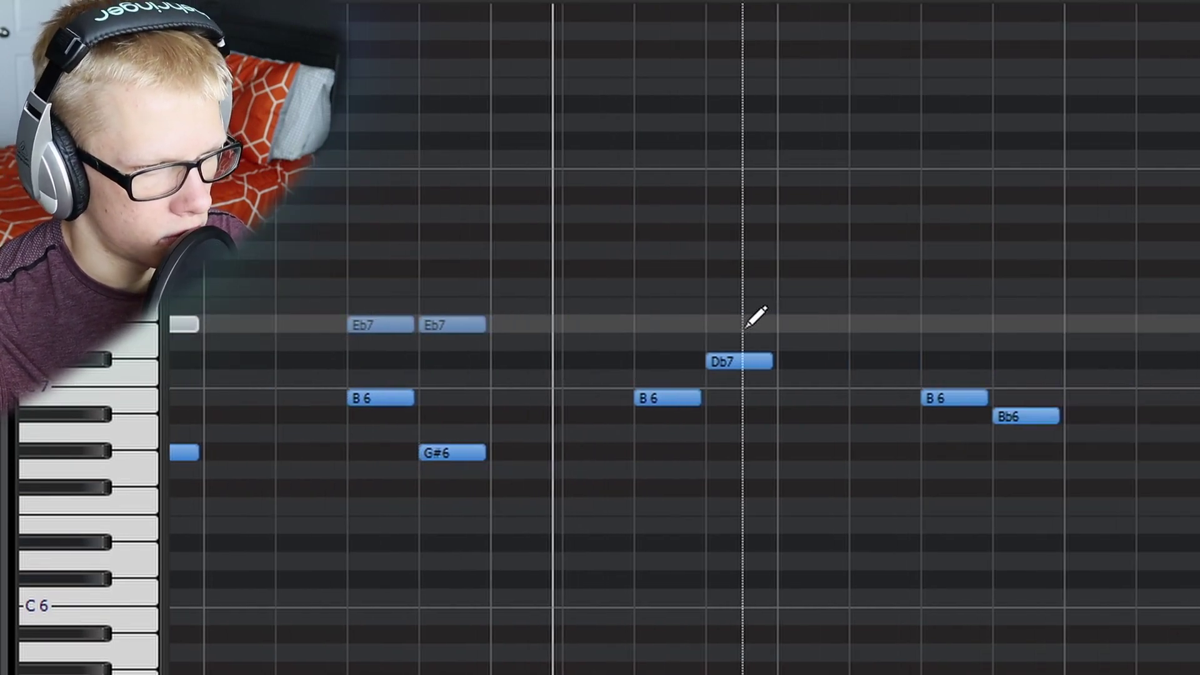
pyautogui.click(641, 323)
pyautogui.moveTo(707, 323)
pyautogui.mouseDown()
pyautogui.moveTo(729, 325)
pyautogui.moveTo(732, 302)
pyautogui.mouseUp()
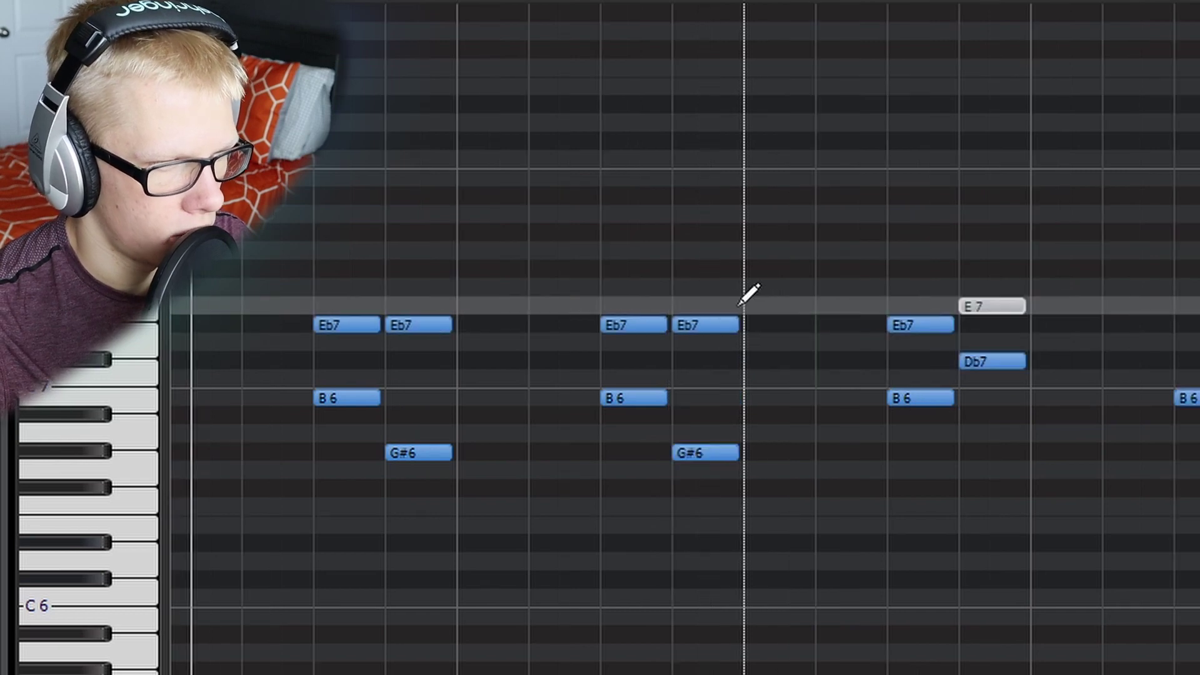
# - Continue the upper harmony with Eb7 notes at 4:04, 5:03 and 5:04
pyautogui.scroll(-4, 772, 321)
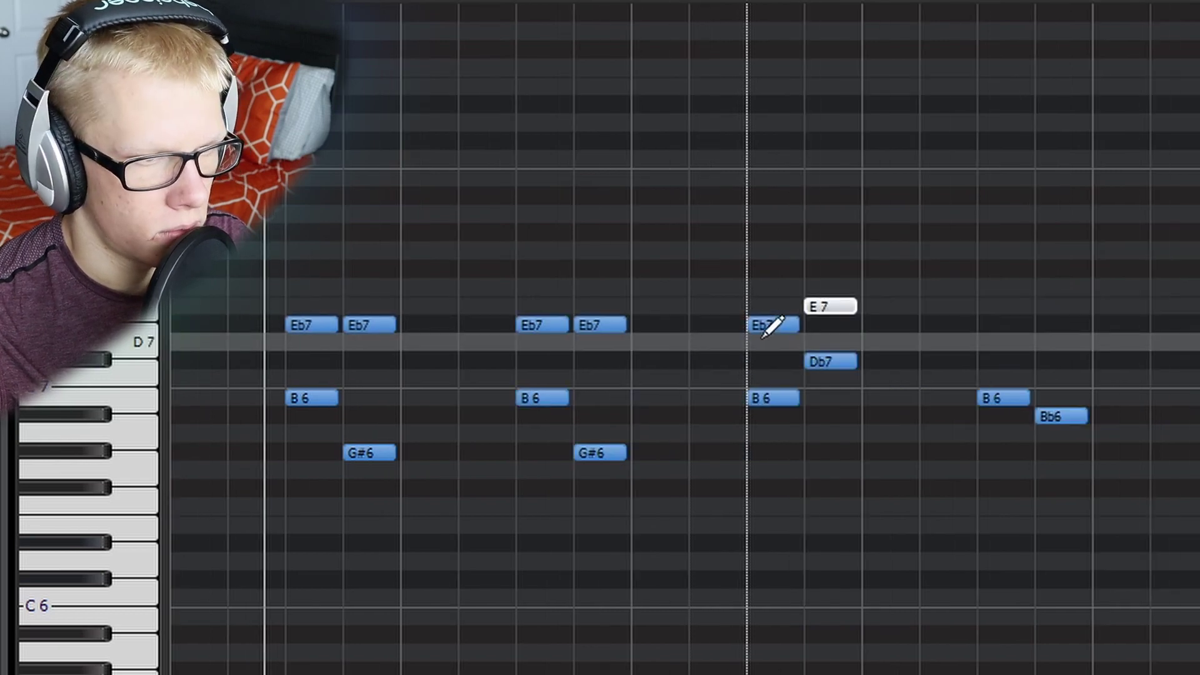
pyautogui.press('p')
pyautogui.click(827, 325)
pyautogui.click(962, 324)
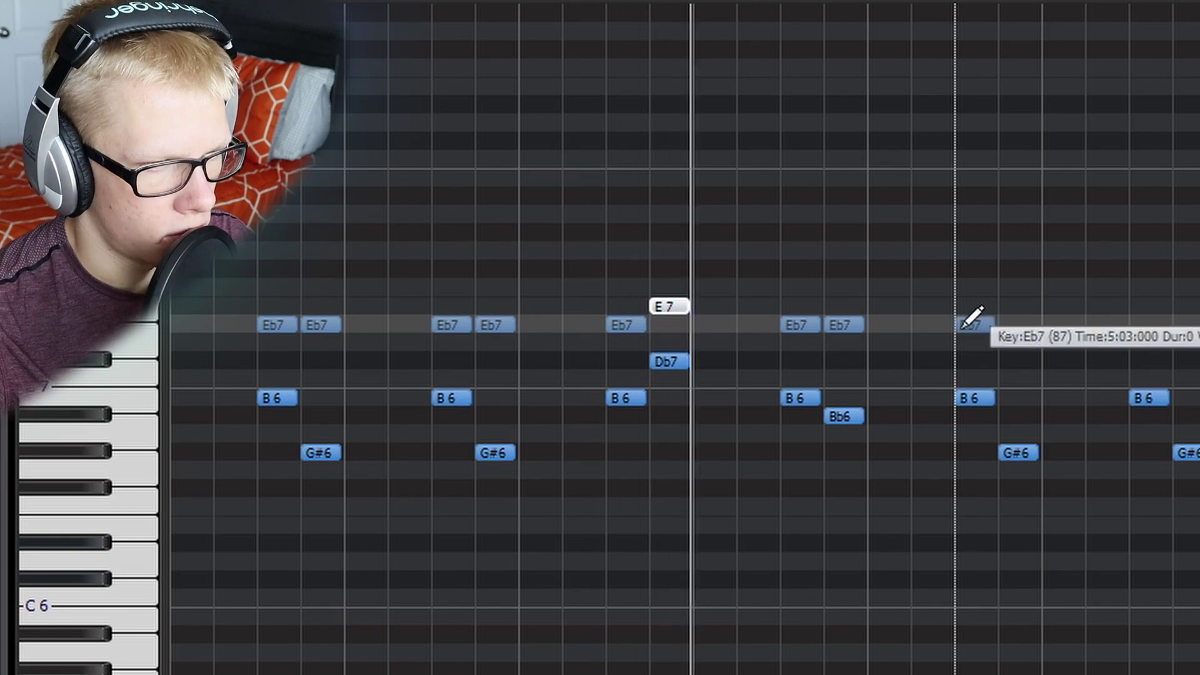
pyautogui.click(1008, 325)
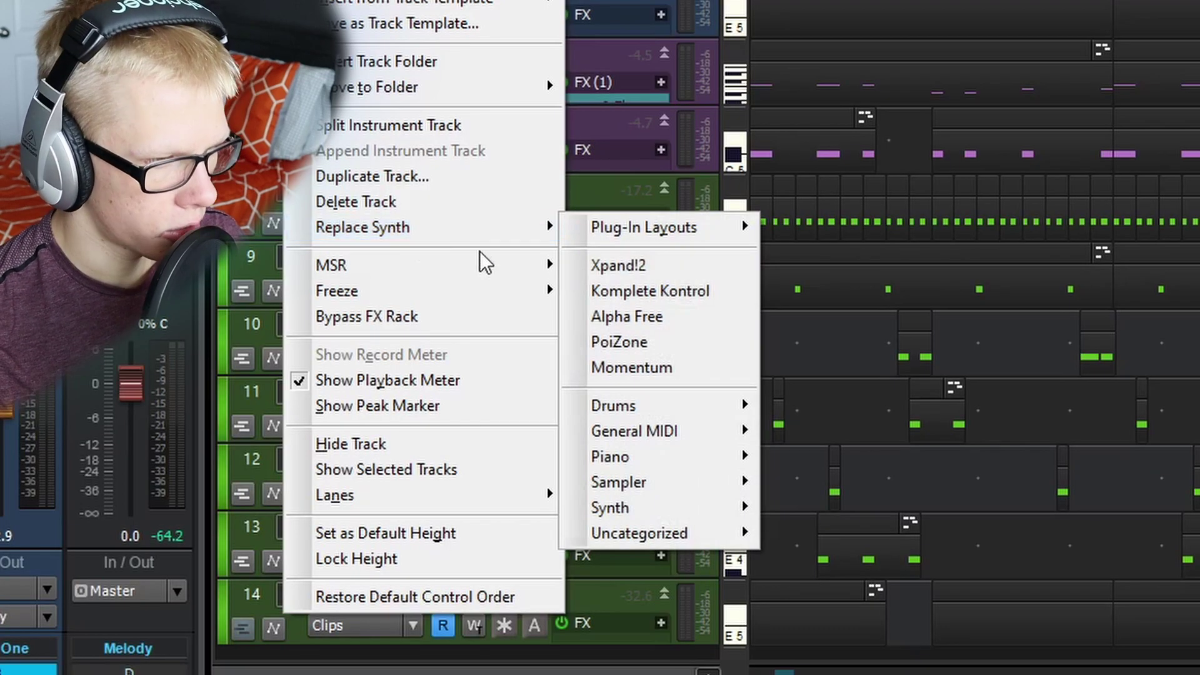
# - Replace the Khz One track's synth with Xpand!2, load the Melodic Perc preset and audition it on the piano keys
pyautogui.click(706, 267)
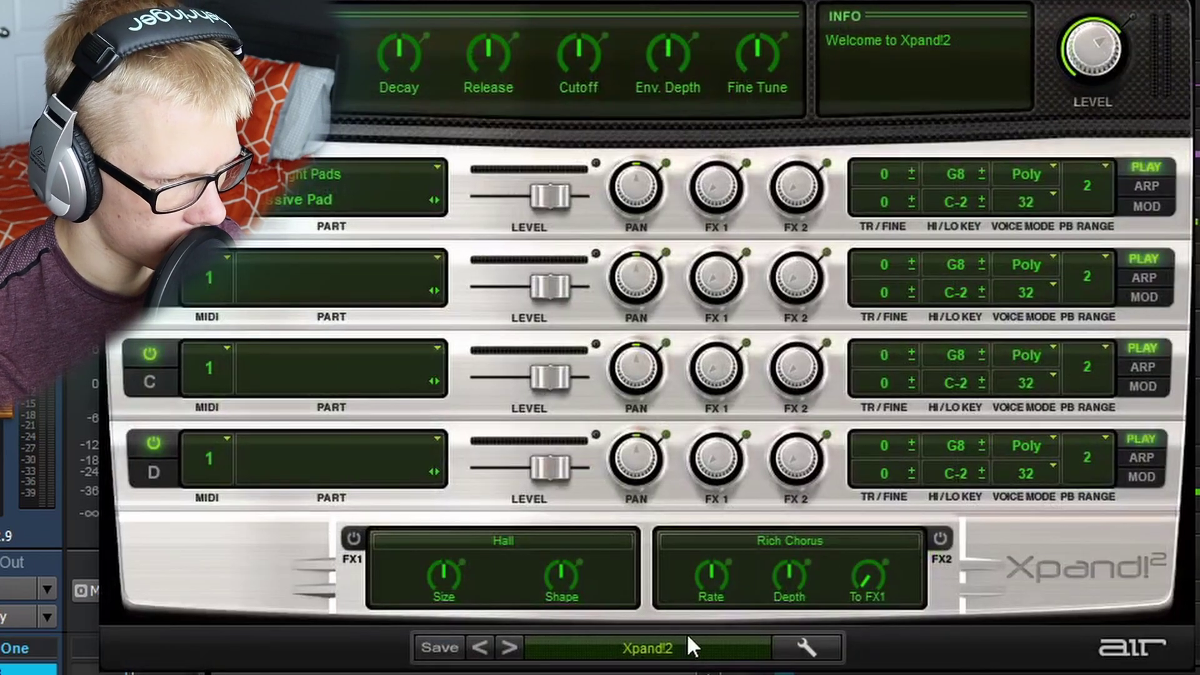
pyautogui.click(708, 650)
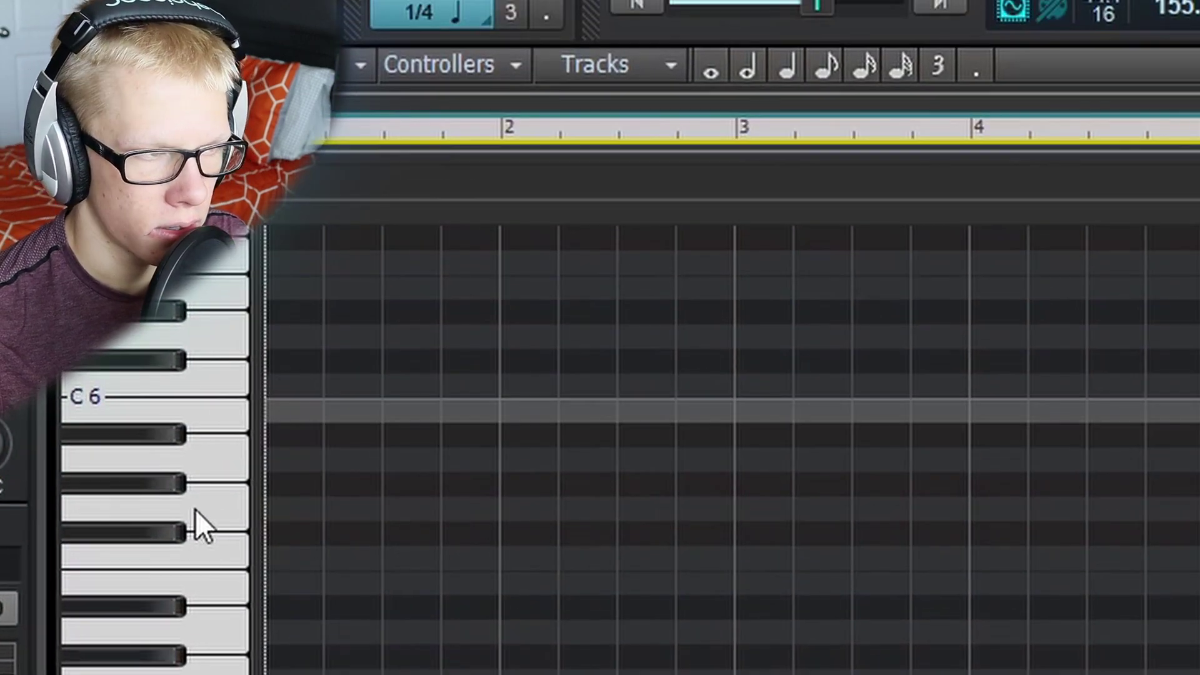
pyautogui.click(195, 509)
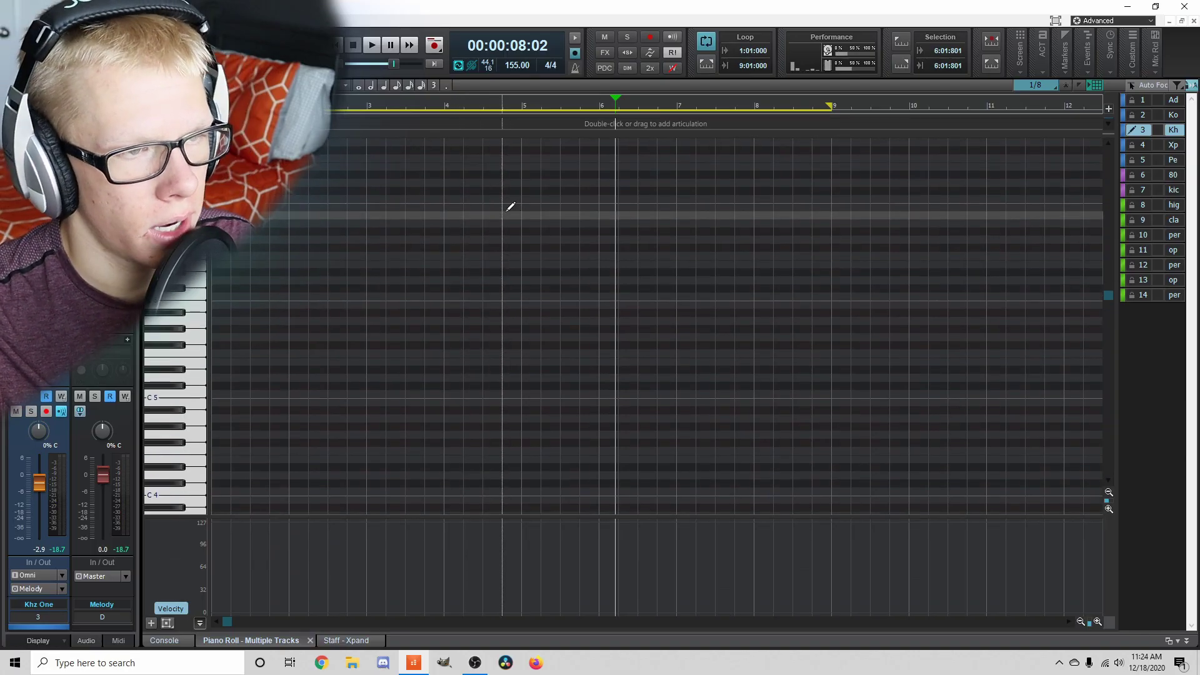
# - Draw G#6 notes at the end of bar 4 on the Khz One track and raise all its notes to G#8
pyautogui.moveTo(514, 224); pyautogui.dragTo(514, 256)
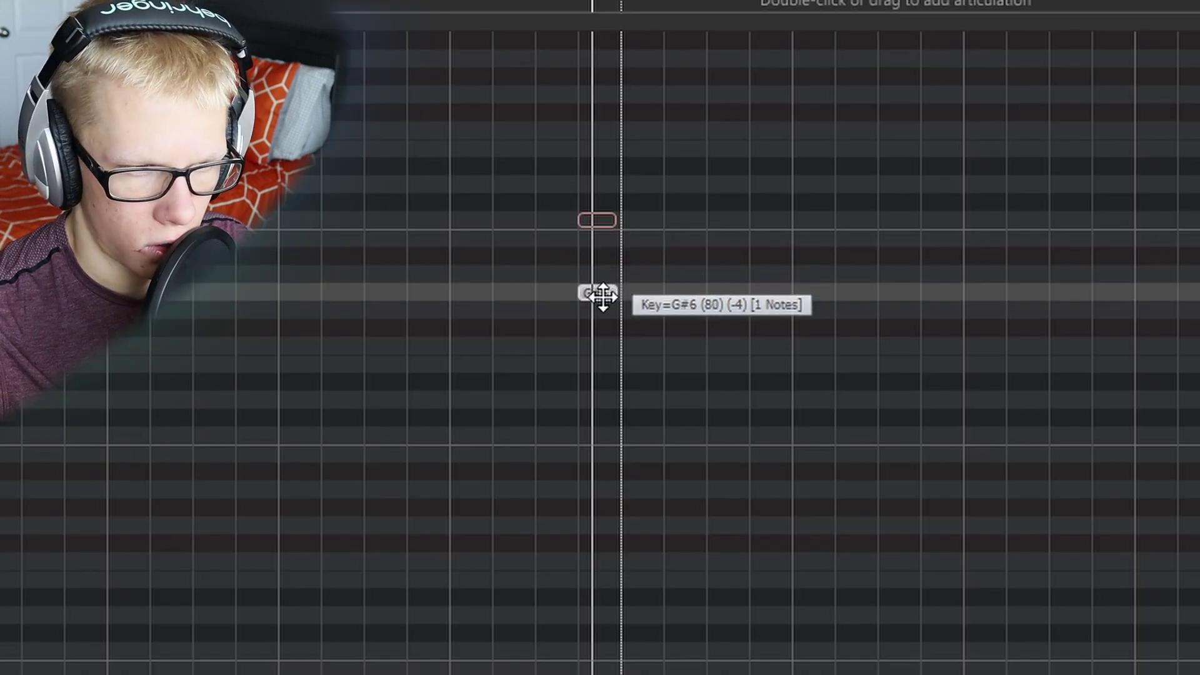
pyautogui.moveTo(602, 296)
pyautogui.mouseDown()
pyautogui.moveTo(634, 295)
pyautogui.moveTo(620, 299)
pyautogui.mouseUp()
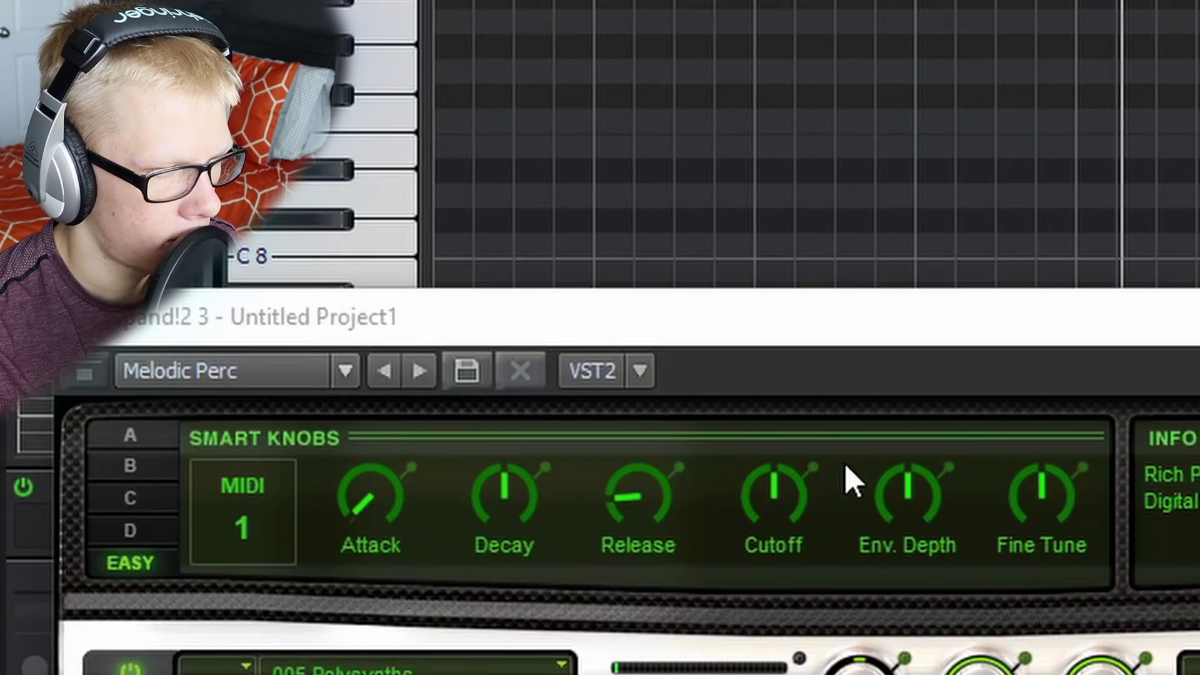
pyautogui.hotkey('alt', 'F4')
pyautogui.hotkey('ctrl', 'a')
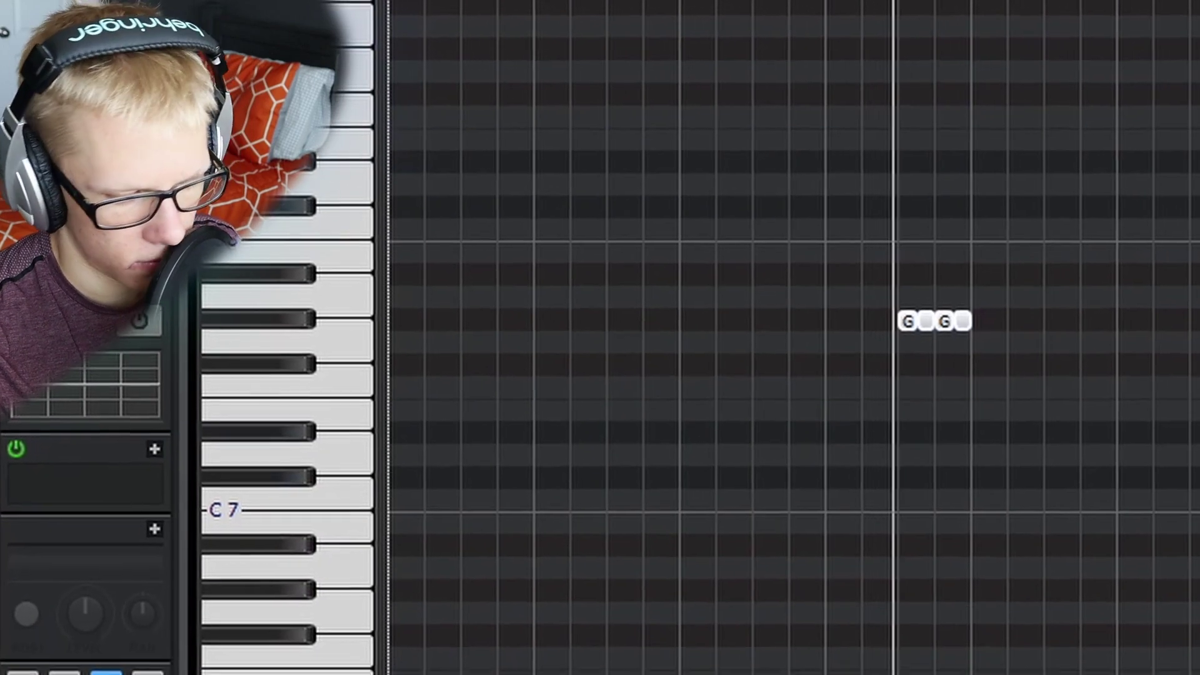
pyautogui.hotkey('ctrl', 'Down')
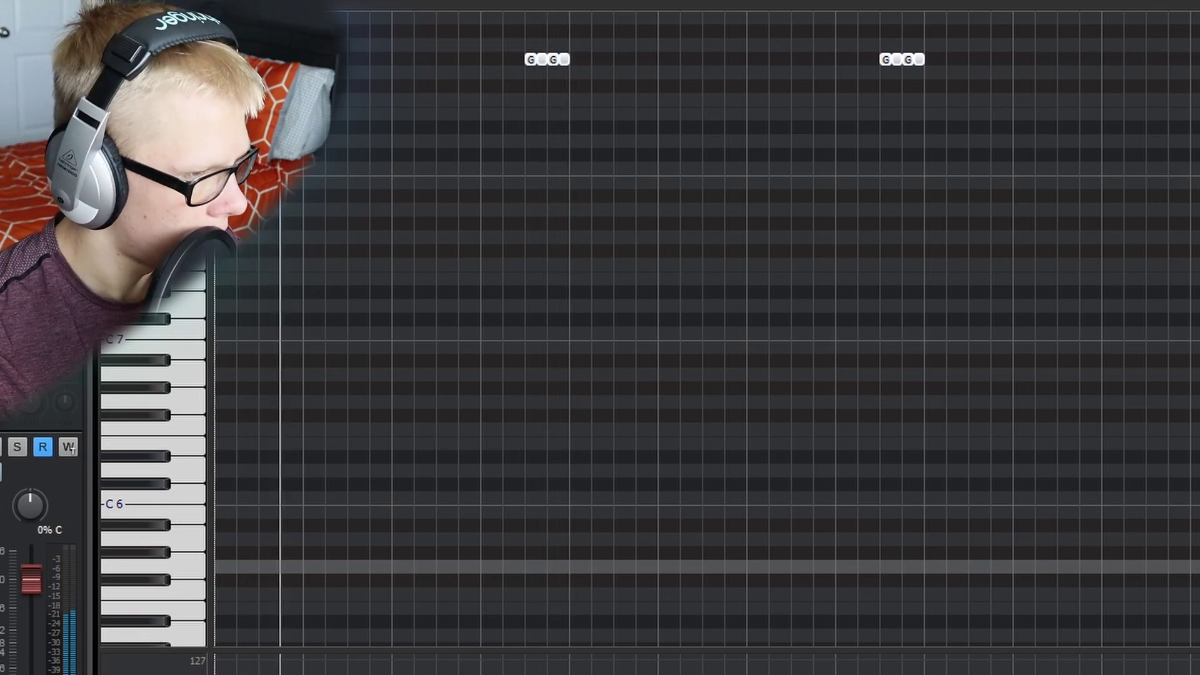
# - Review the repeated G#8 notes against the beat during playback and return to the track view
pyautogui.scroll(-2, 723, 399)
pyautogui.scroll(5, 669, 386)
pyautogui.scroll(-2, 670, 386)
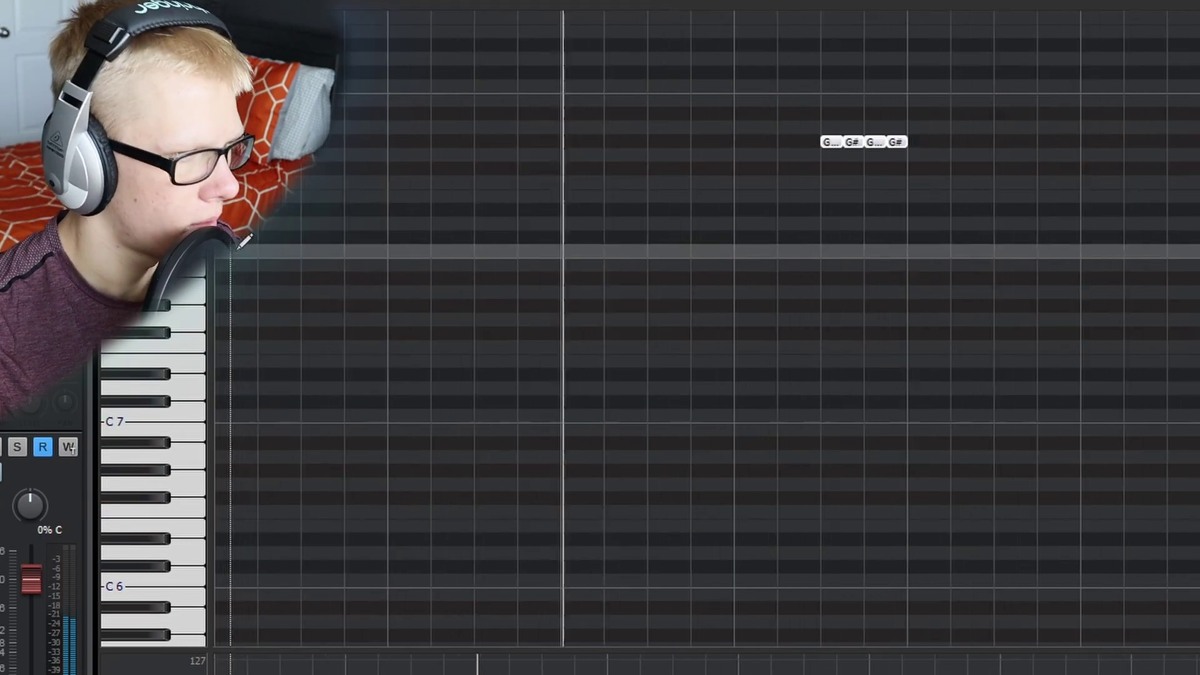
pyautogui.scroll(2, 305, 203)
pyautogui.hscroll(3, 601, 214)
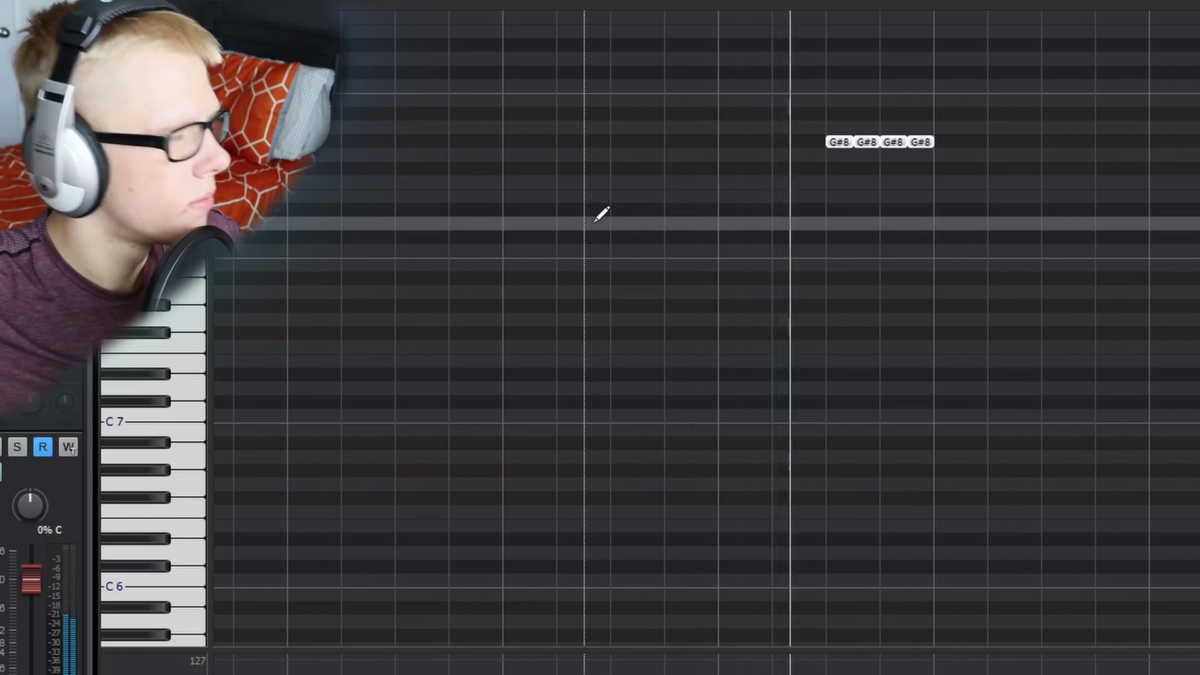
pyautogui.press('d')
pyautogui.scroll(-4, 924, 225)
pyautogui.scroll(3, 816, 252)
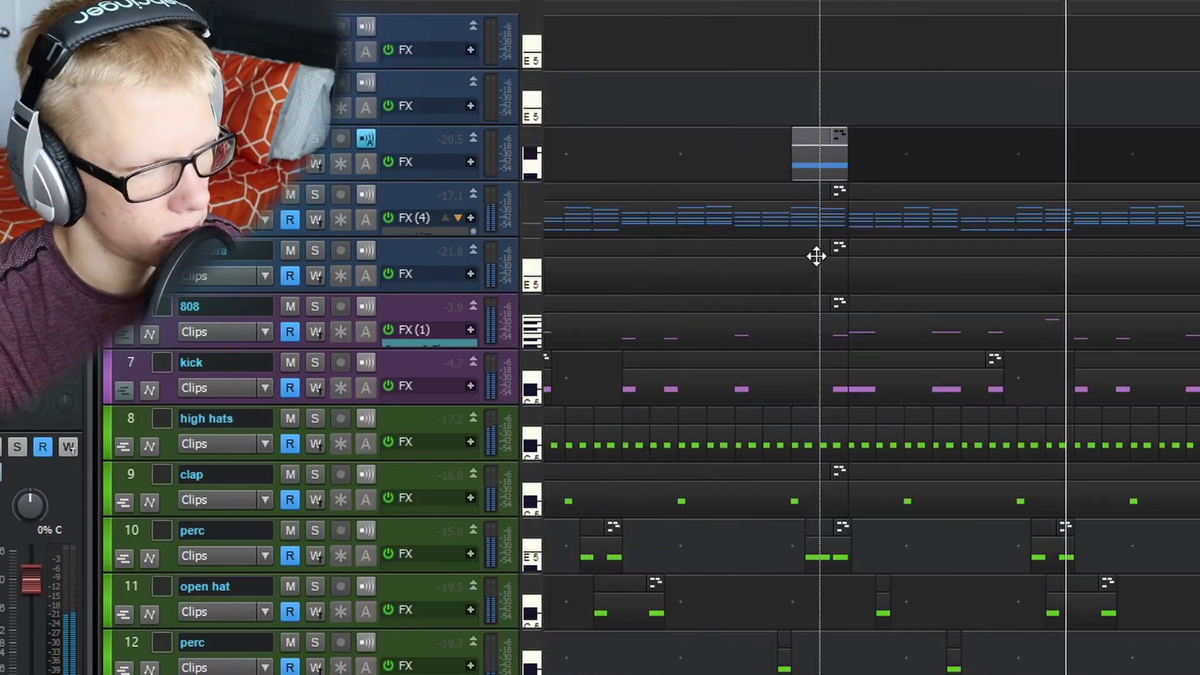
# - Delete the two empty instrument tracks above the Khz One track
pyautogui.hotkey('ctrl', 'a')
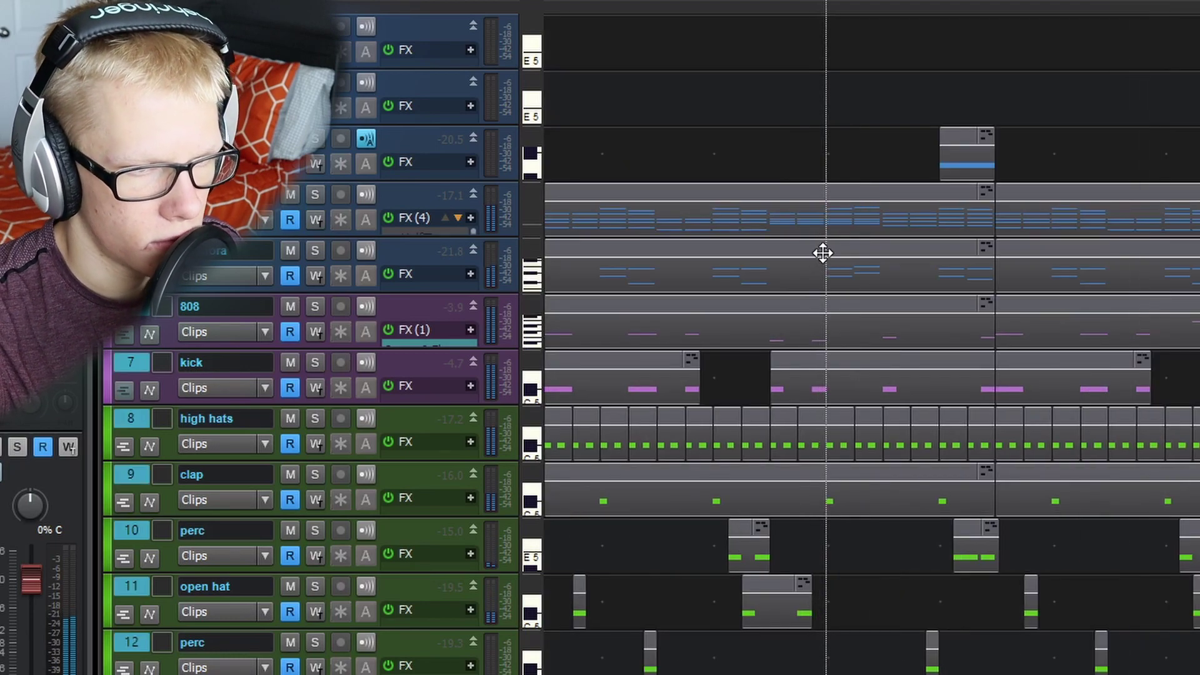
pyautogui.rightClick(166, 154)
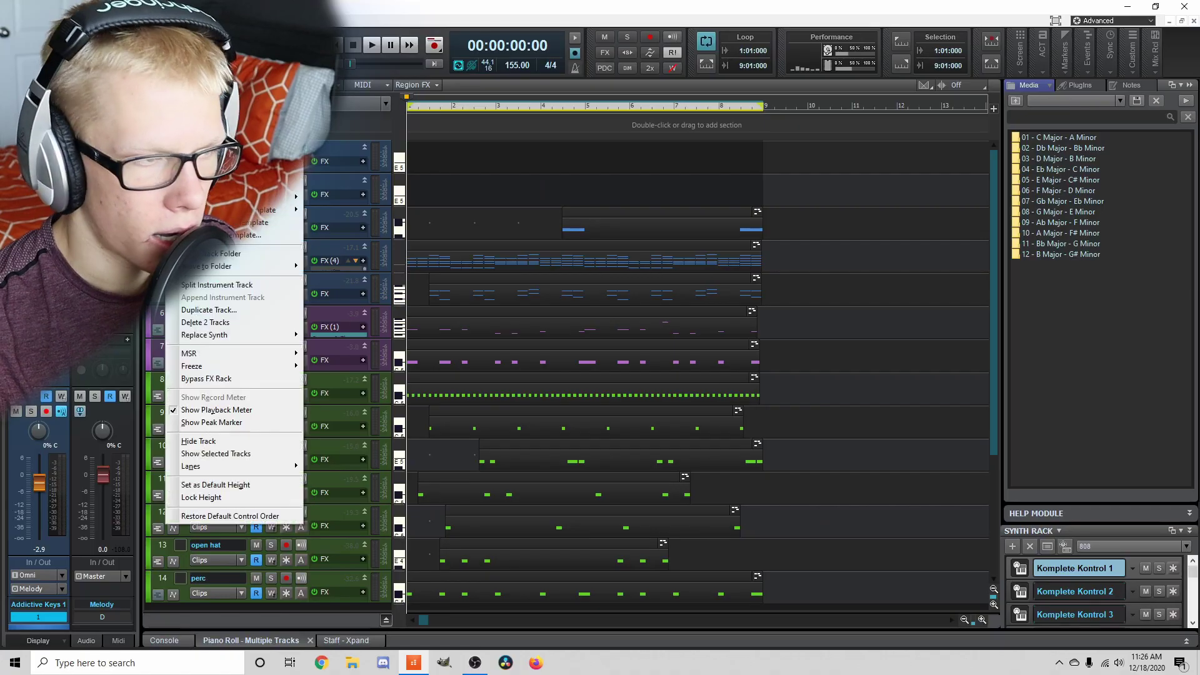
pyautogui.click(205, 322)
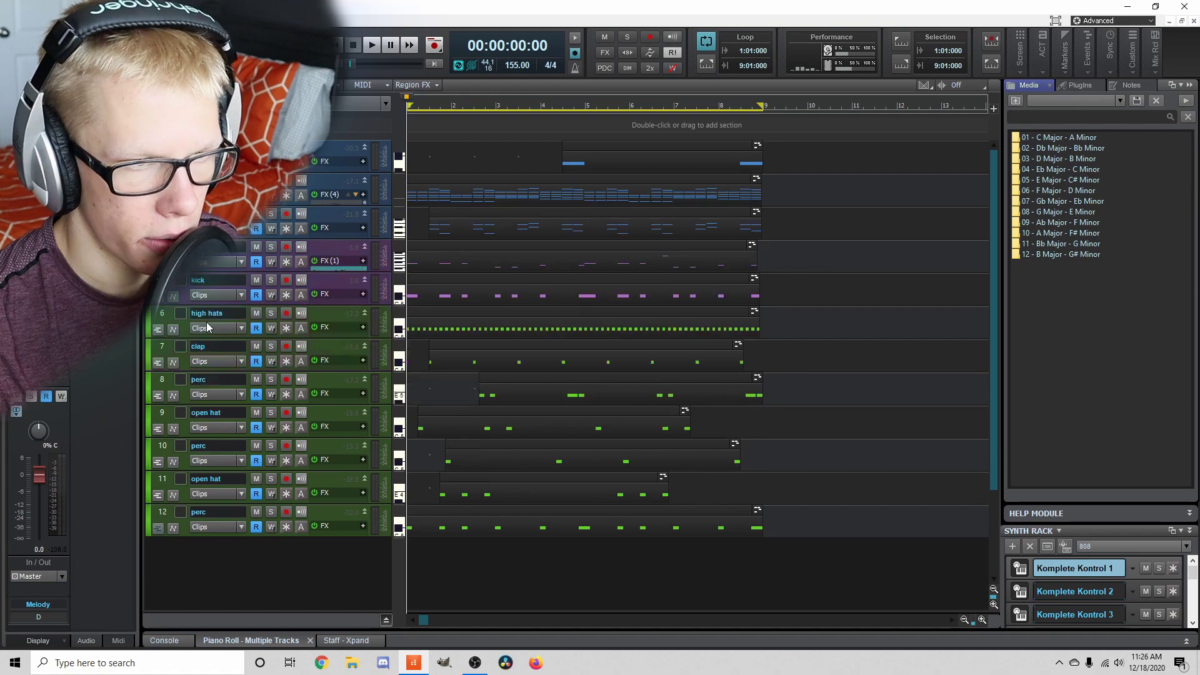
# - Duplicate all clips twice so the arrangement extends to bar 25, and return to the project start
pyautogui.hotkey('ctrl', 'a')
pyautogui.hotkey('ctrl', 'd')
pyautogui.hotkey('ctrl', 'd')
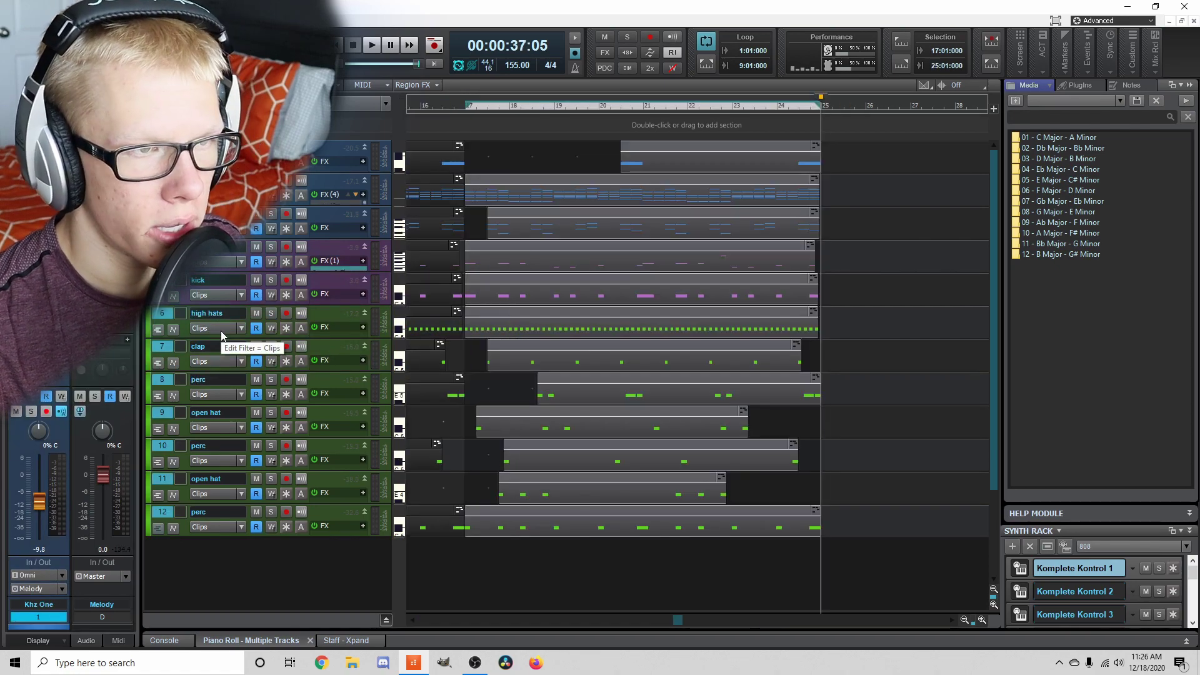
pyautogui.press('w')
pyautogui.keyDown('alt'); pyautogui.scroll(-3, 428, 346); pyautogui.keyUp('alt')
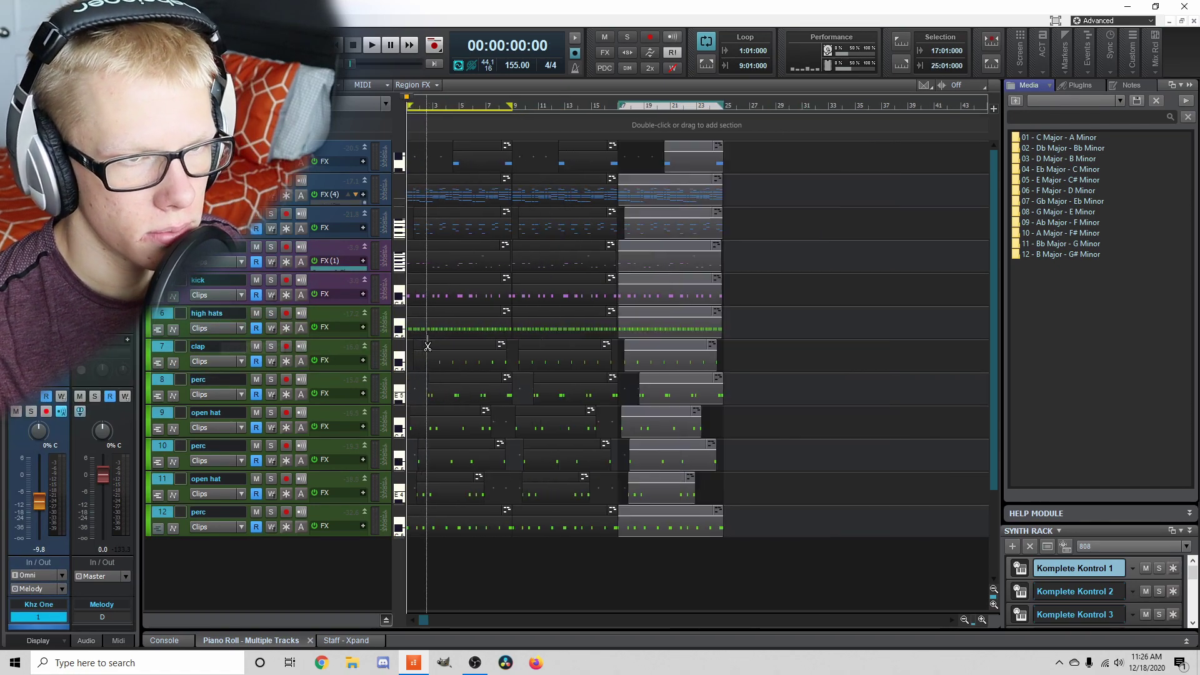
# - Delete the Xpand track's high melody notes above the chords in the second section, bars 9 to 16
pyautogui.doubleClick(562, 176)
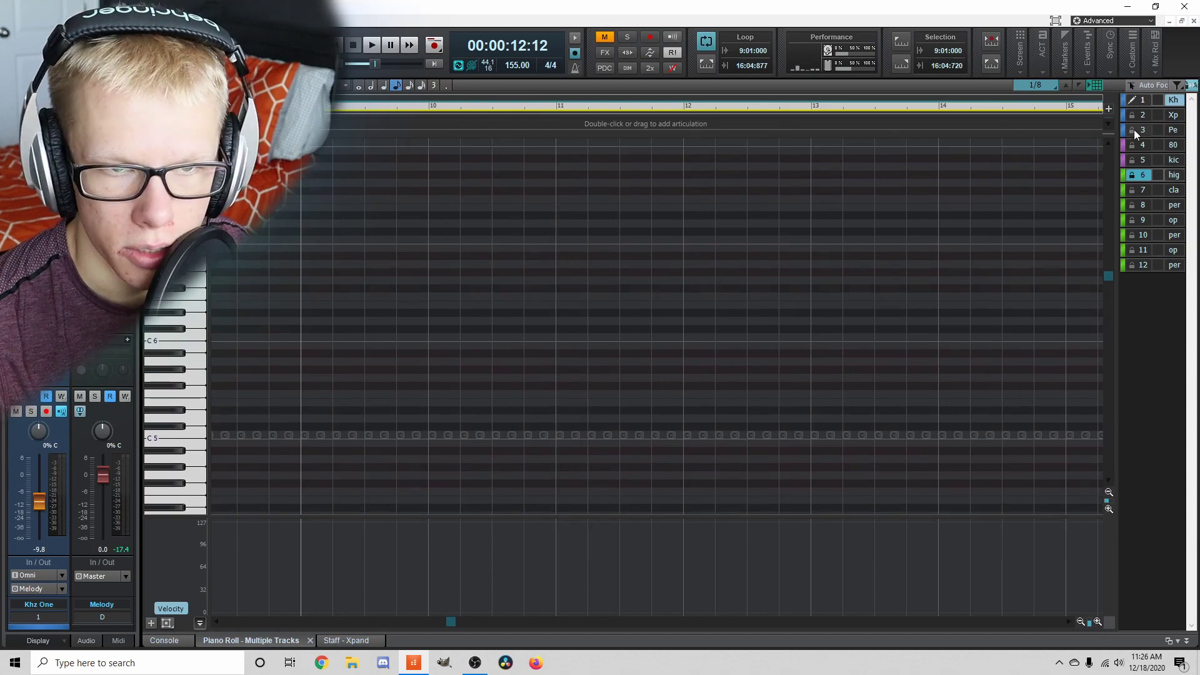
pyautogui.click(1142, 115)
pyautogui.scroll(3, 379, 225)
pyautogui.moveTo(362, 188); pyautogui.dragTo(1050, 246)
pyautogui.press('Delete')
pyautogui.press('space')
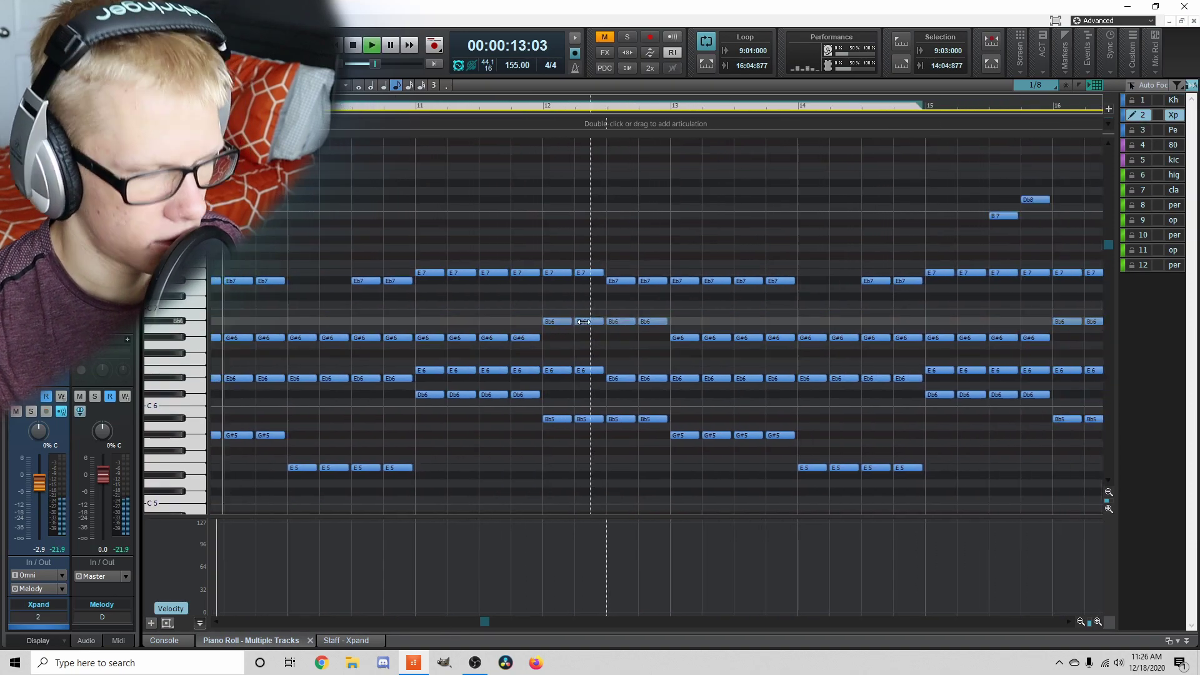
pyautogui.scroll(-2, 570, 281)
pyautogui.moveTo(750, 169); pyautogui.dragTo(938, 236)
pyautogui.press('Delete')
pyautogui.press('d')
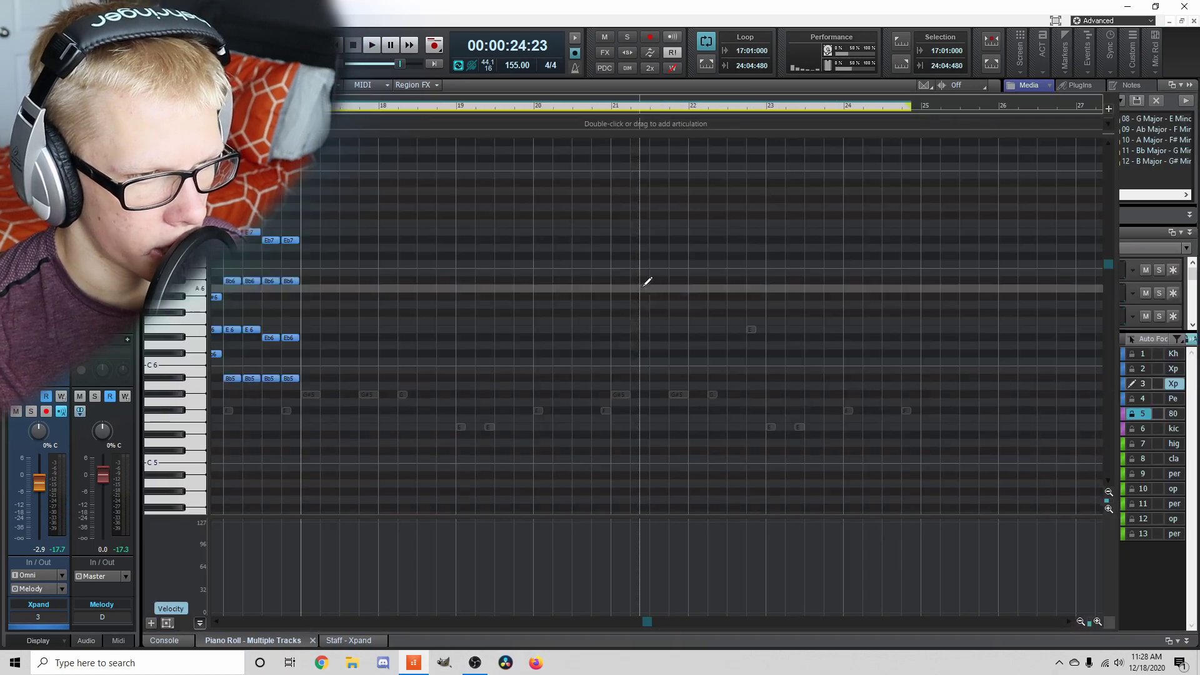
# - Select the high melody notes above the chords in bars 17 to 24 of the first Xpand track
pyautogui.click(1135, 142)
pyautogui.click(1138, 131)
pyautogui.scroll(2, 733, 350)
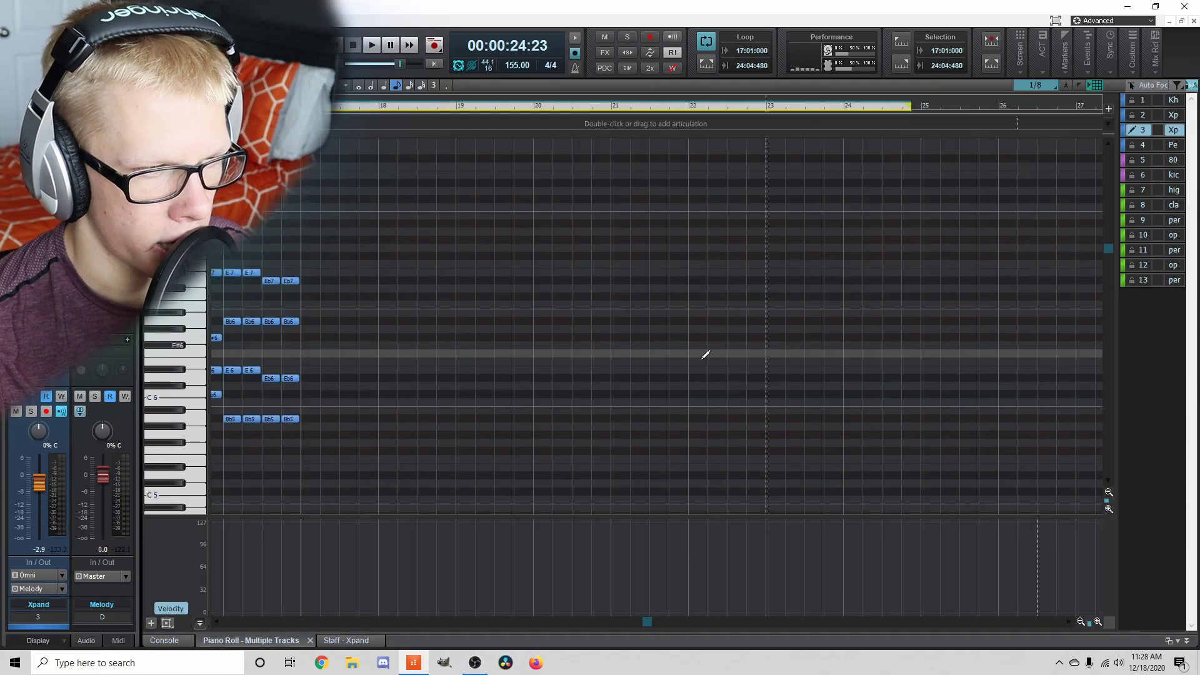
pyautogui.scroll(-4, 729, 322)
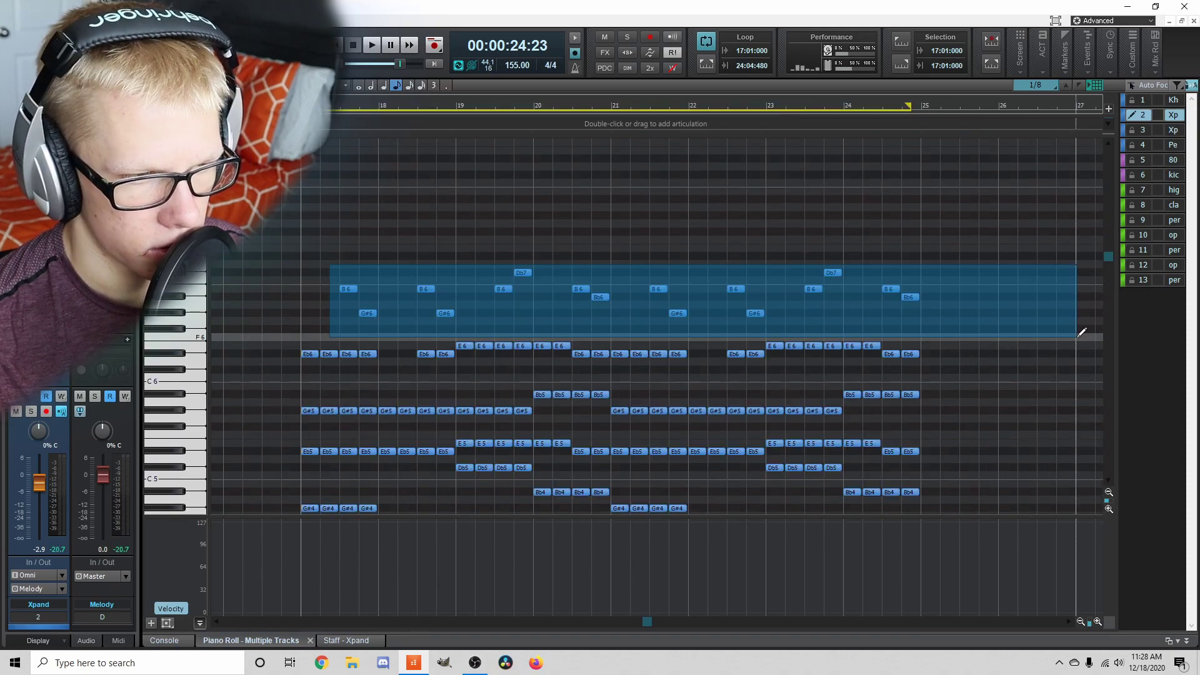
pyautogui.moveTo(329, 263); pyautogui.dragTo(1082, 332)
# - Delete the second-beat chord notes from bars 1 to 4 of the first Xpand track
pyautogui.scroll(3, 339, 335)
pyautogui.scroll(-2, 377, 329)
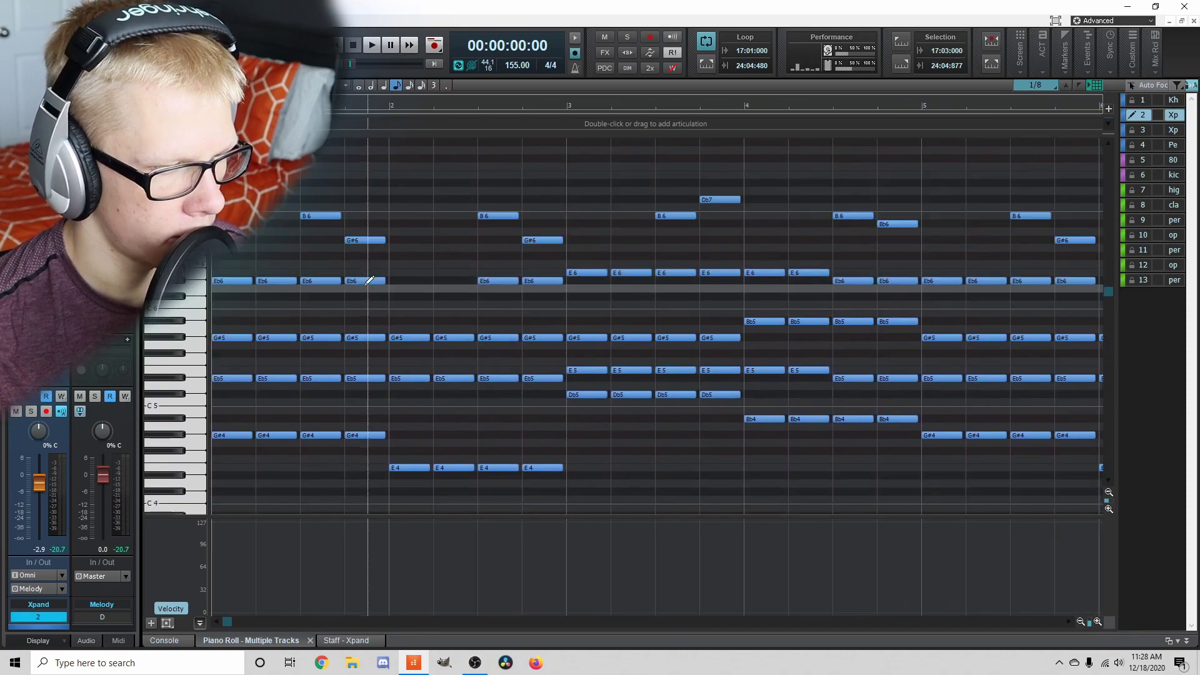
pyautogui.press('space')
pyautogui.press('space')
pyautogui.moveTo(286, 257); pyautogui.dragTo(283, 495)
pyautogui.press('Delete')
pyautogui.press('space')
pyautogui.moveTo(353, 261); pyautogui.dragTo(357, 435)
pyautogui.moveTo(462, 315); pyautogui.dragTo(440, 478)
pyautogui.press('Delete')
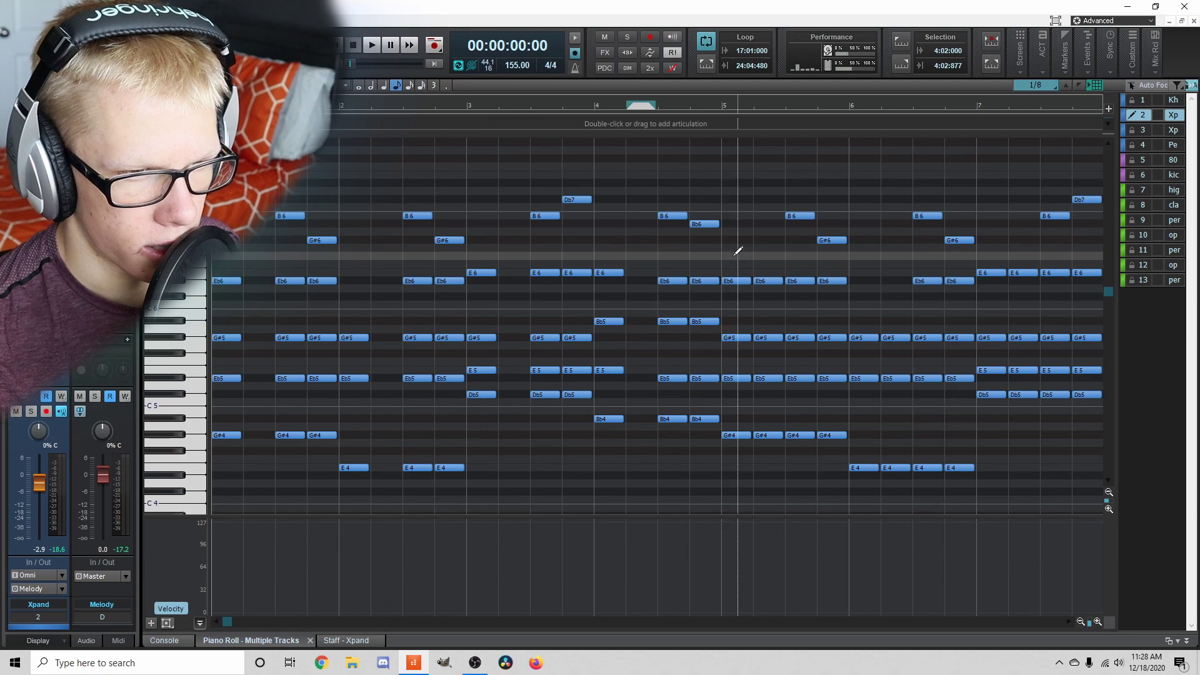
# - Delete the second-beat chord notes in bars 5 to 7 and repeat the thinned pattern in bars 17 to 24
pyautogui.moveTo(752, 259); pyautogui.dragTo(779, 501)
pyautogui.press('Delete')
pyautogui.moveTo(890, 310); pyautogui.dragTo(907, 424)
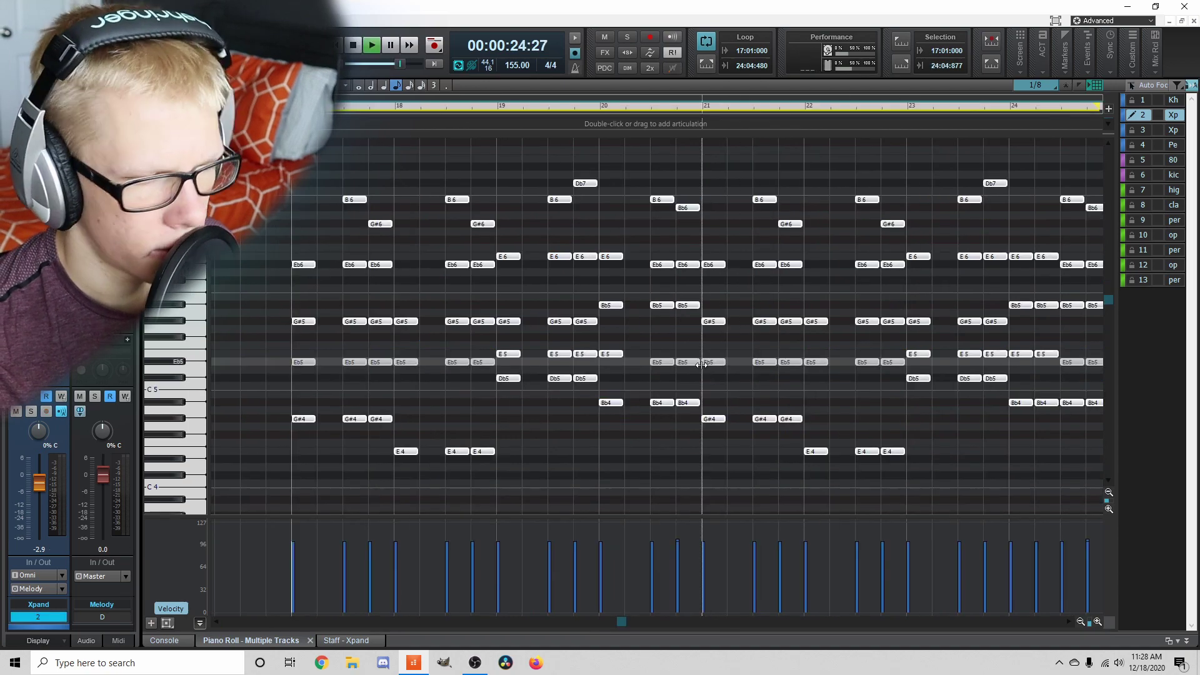
# - Play back the third section from bar 17 and return to the track view
pyautogui.scroll(-5, 697, 362)
pyautogui.press('d')
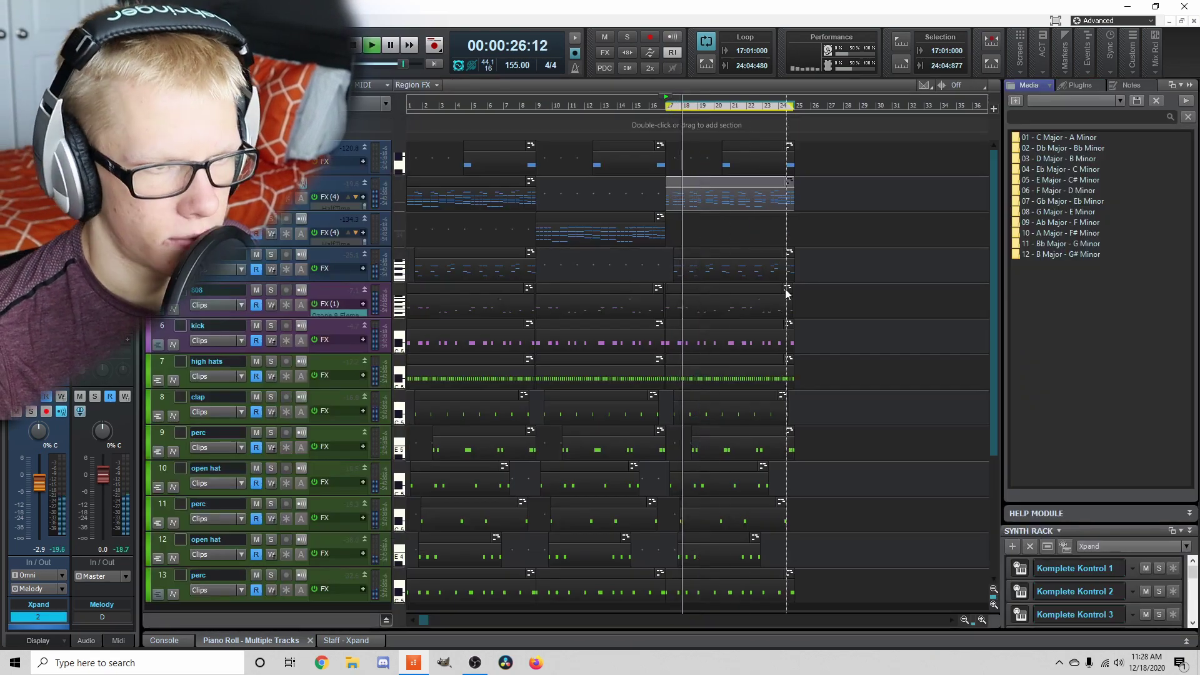
pyautogui.scroll(3, 785, 289)
pyautogui.hscroll(-1, 600, 282)
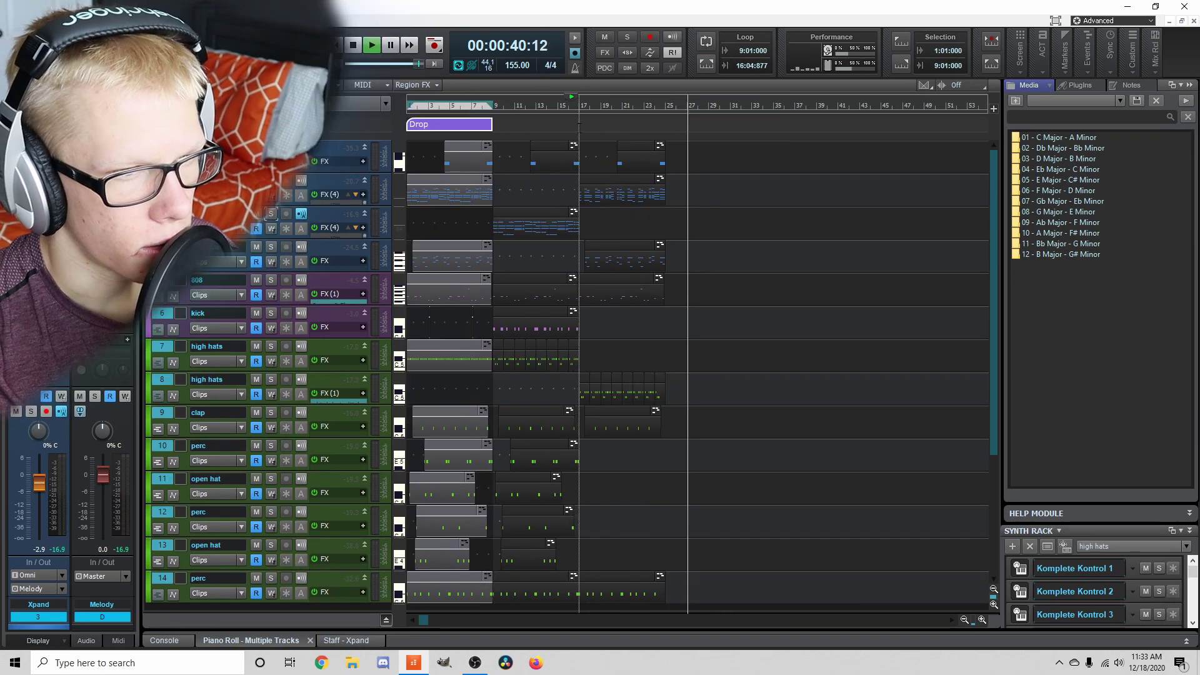
# - Create an arranger section over bars 9 to 16, directly after the Drop section, and open its options
pyautogui.moveTo(579, 125); pyautogui.dragTo(488, 130)
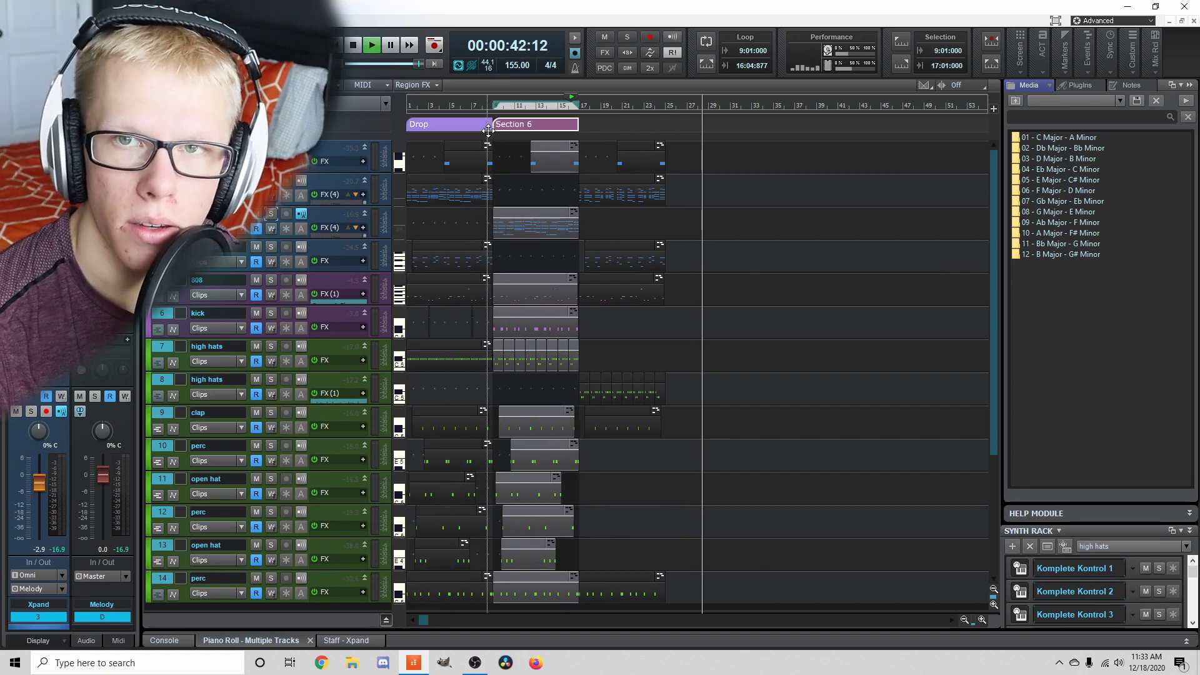
pyautogui.rightClick(504, 127)
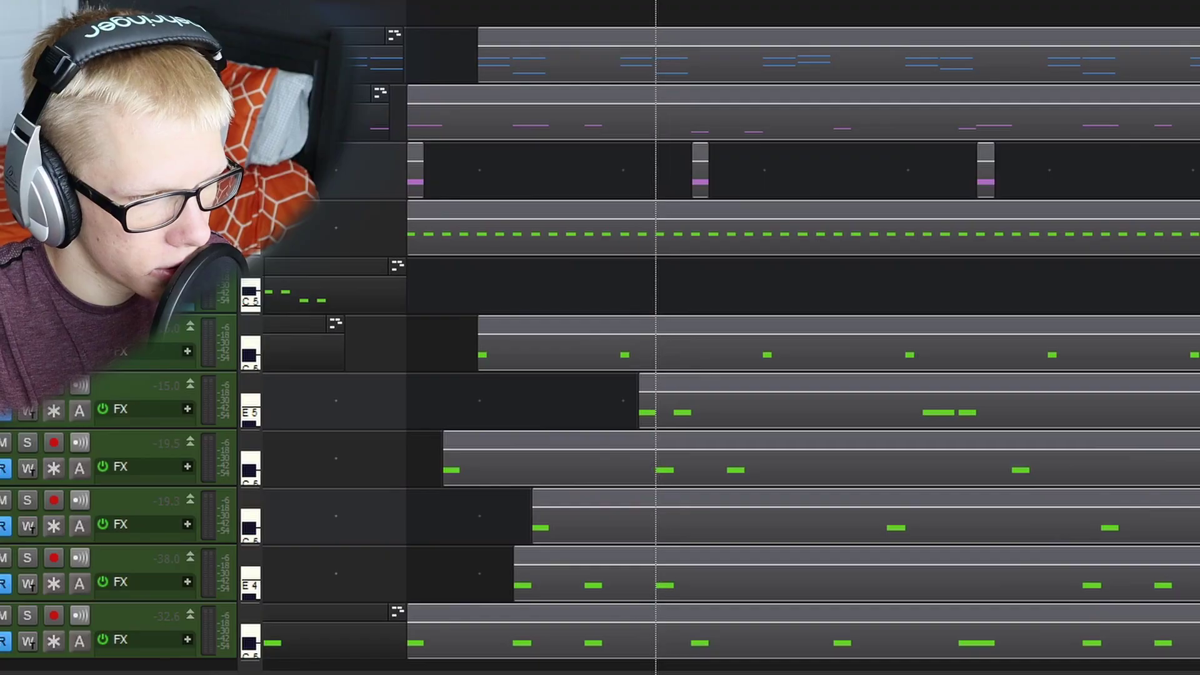
# - Delete the first high hats track's long clip from the section starting at bar 25
pyautogui.hscroll(2, 589, 120)
pyautogui.scroll(-1, 583, 266)
pyautogui.click(626, 230)
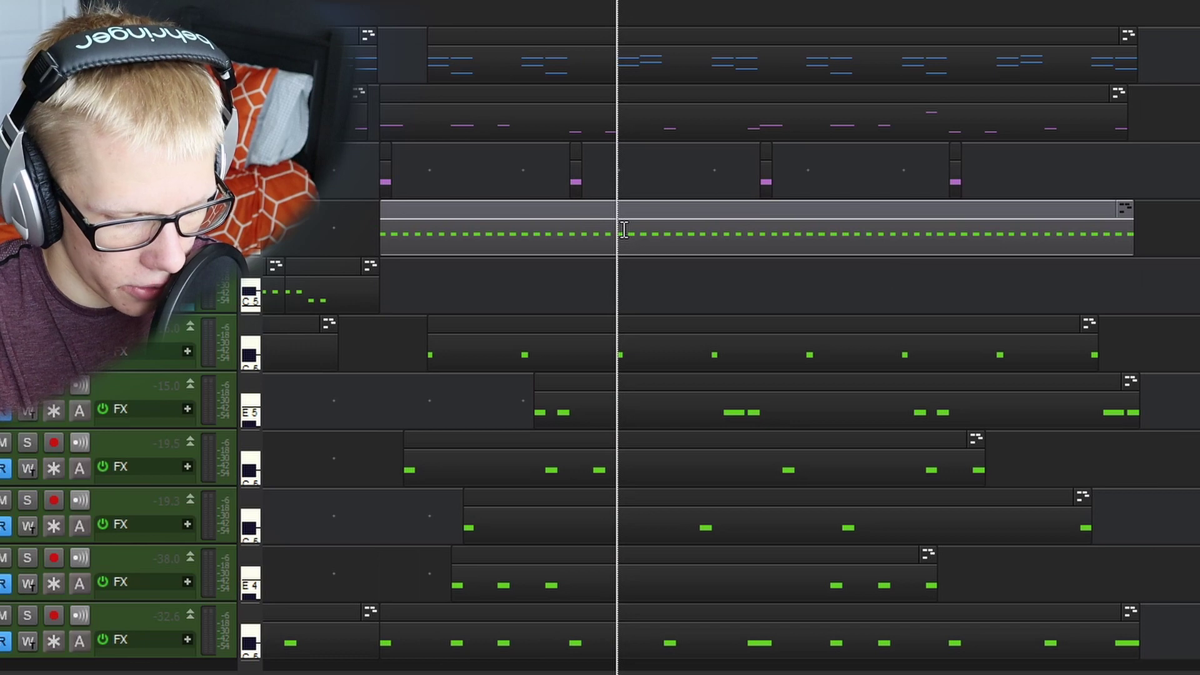
pyautogui.press('Delete')
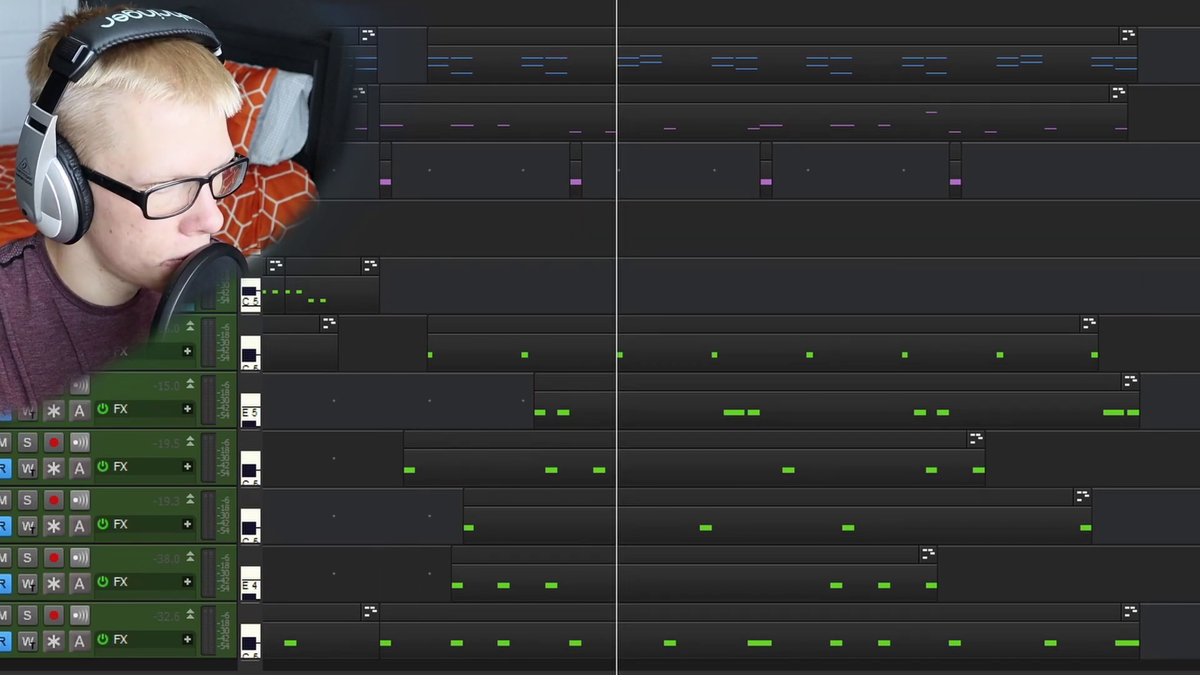
# - Play the section from bar 25 and delete its perc clips on tracks 12 and 14 and its short kick clips
pyautogui.click(750, 57)
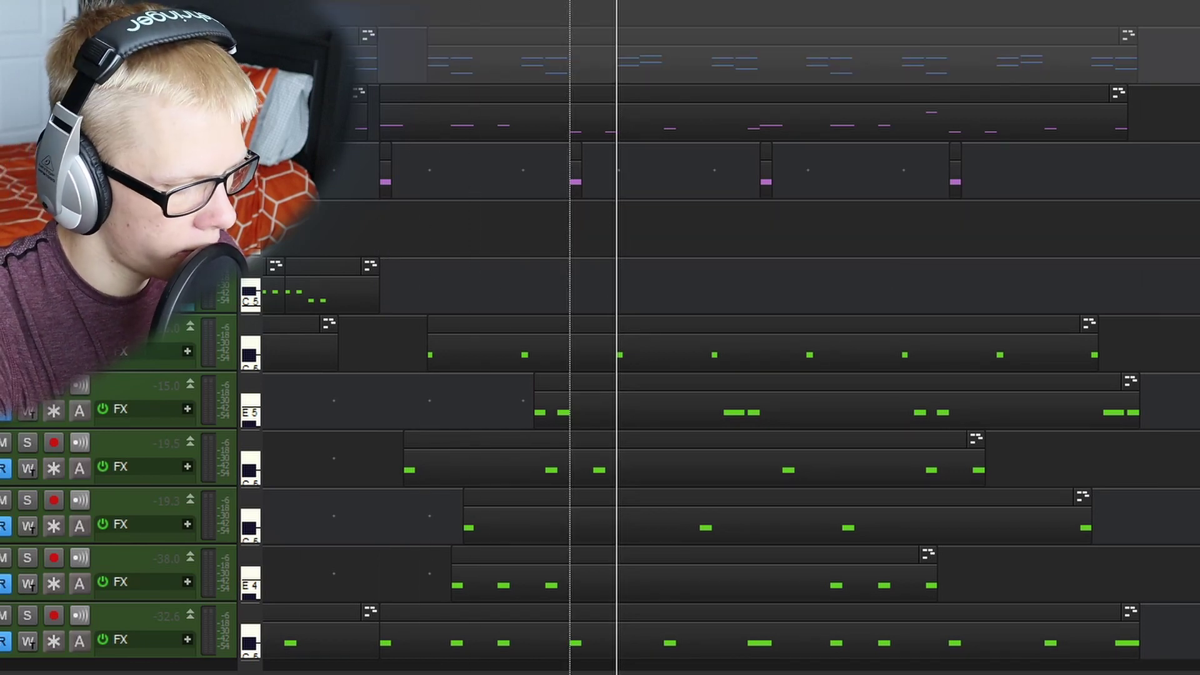
pyautogui.press('space')
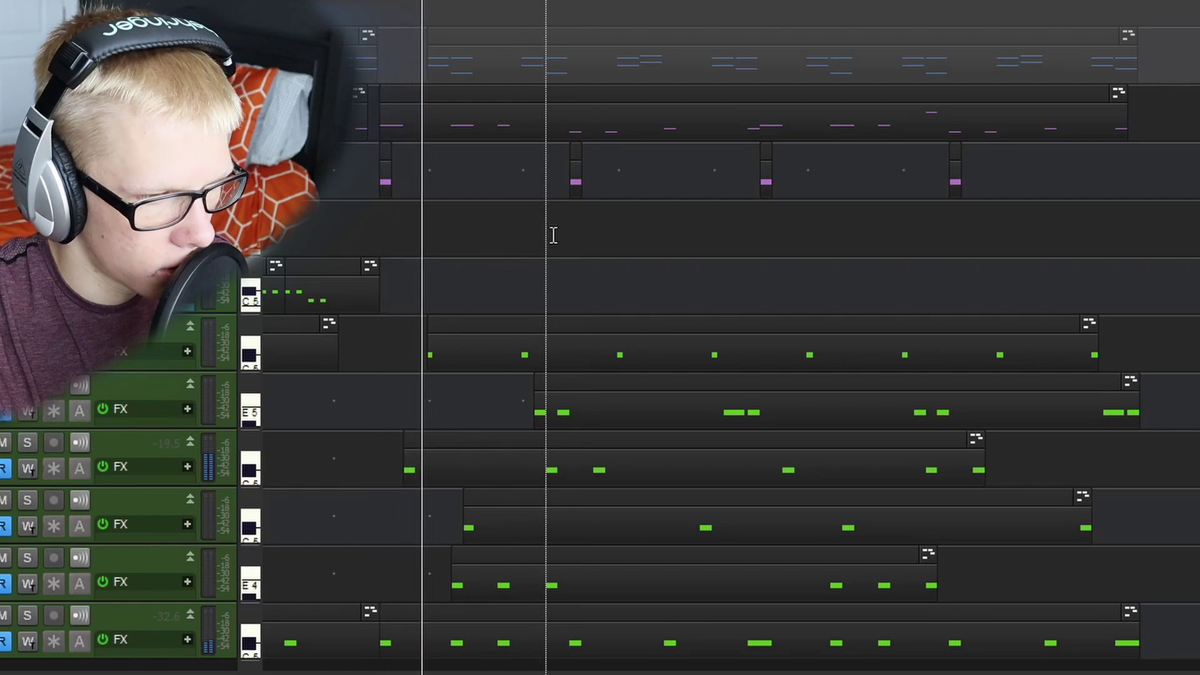
pyautogui.click(537, 500)
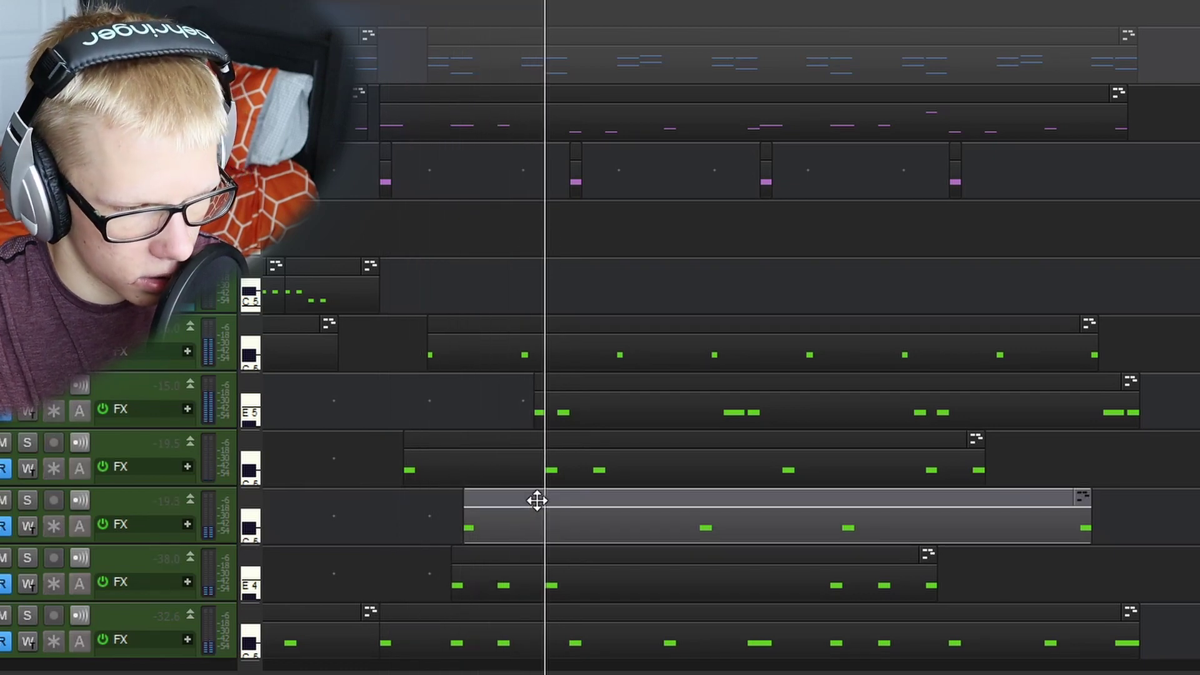
pyautogui.press('Delete')
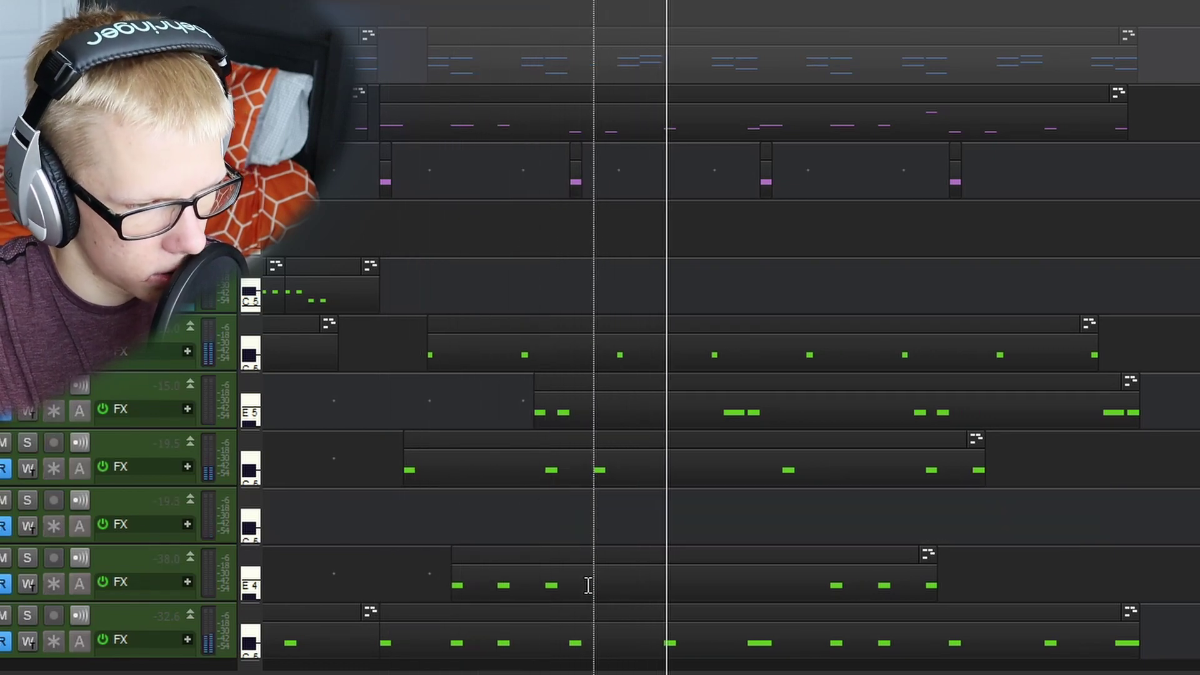
pyautogui.click(584, 630)
pyautogui.press('Delete')
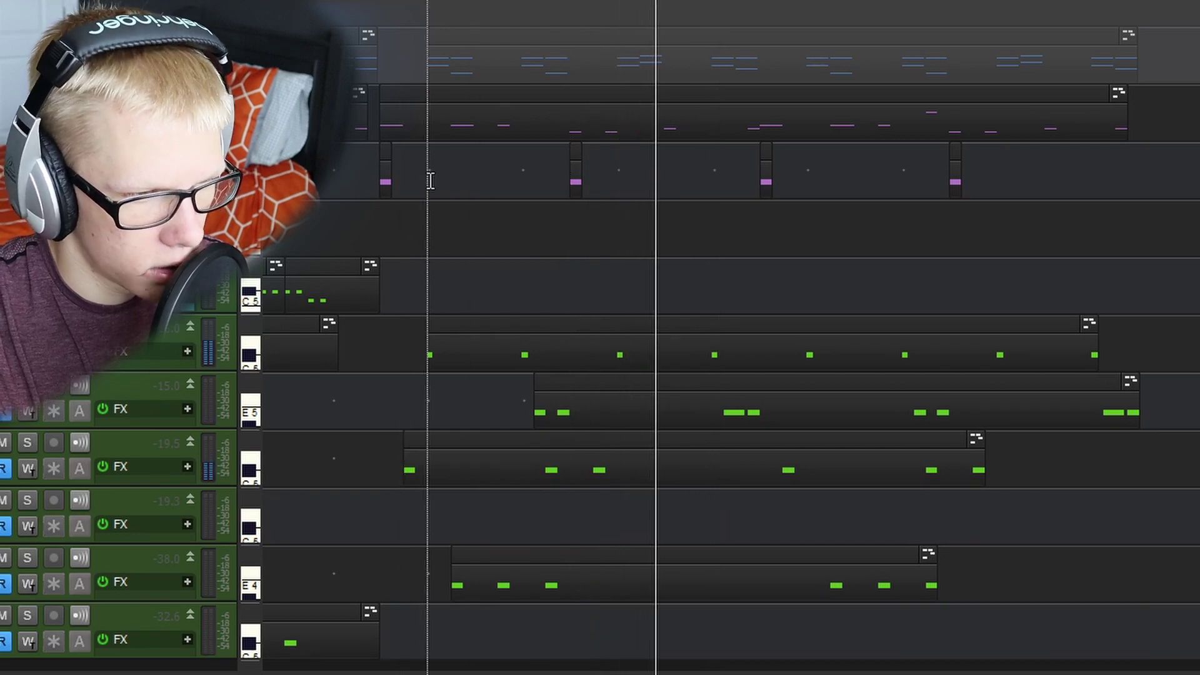
pyautogui.moveTo(354, 167); pyautogui.dragTo(962, 188)
pyautogui.press('Delete')
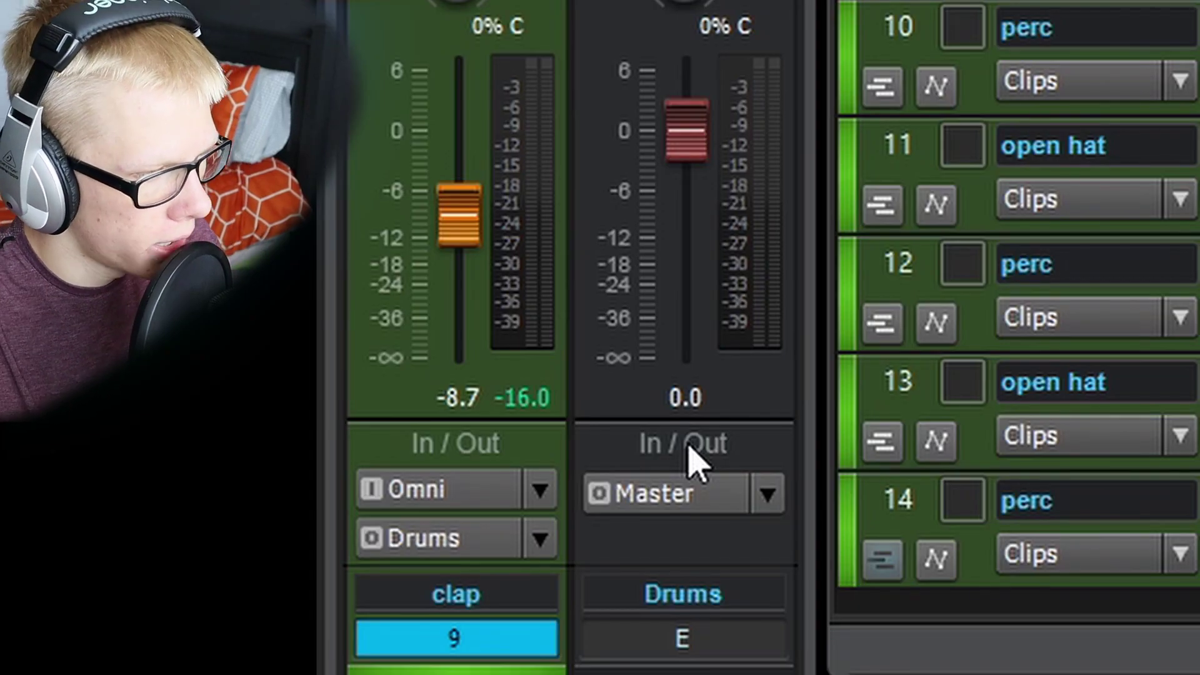
# - Route the Drums bus output to a new aux track, arm Aux 1 and record the drums onto it
pyautogui.click(706, 494)
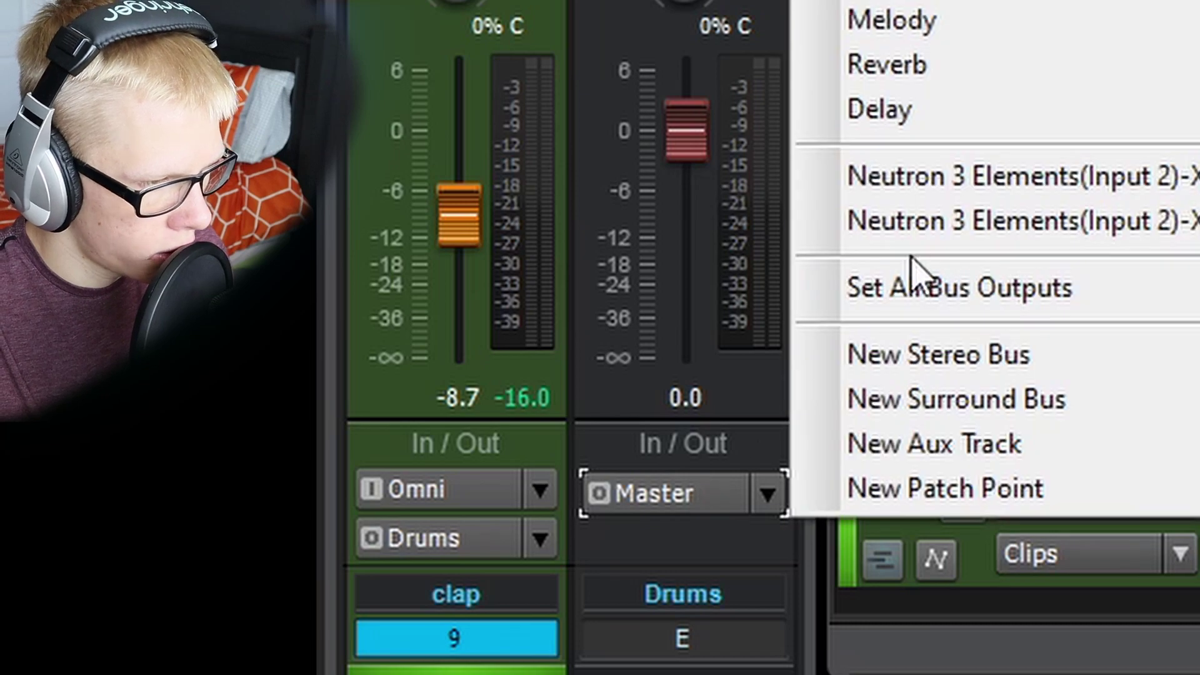
pyautogui.click(958, 445)
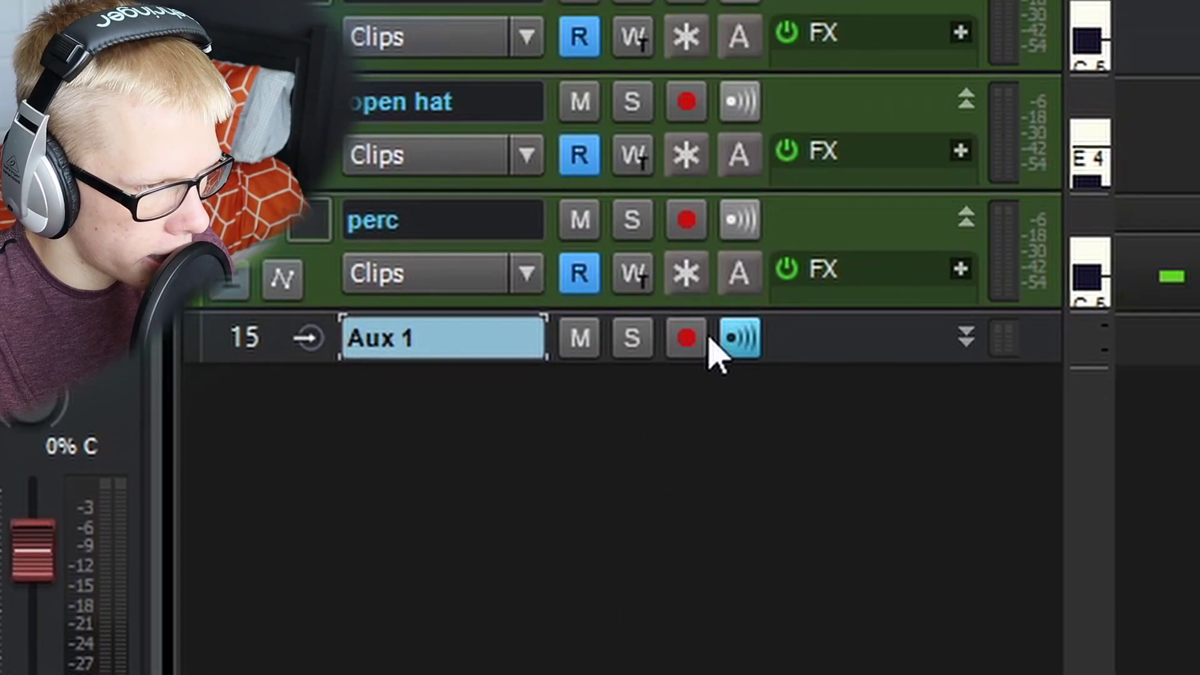
pyautogui.click(687, 338)
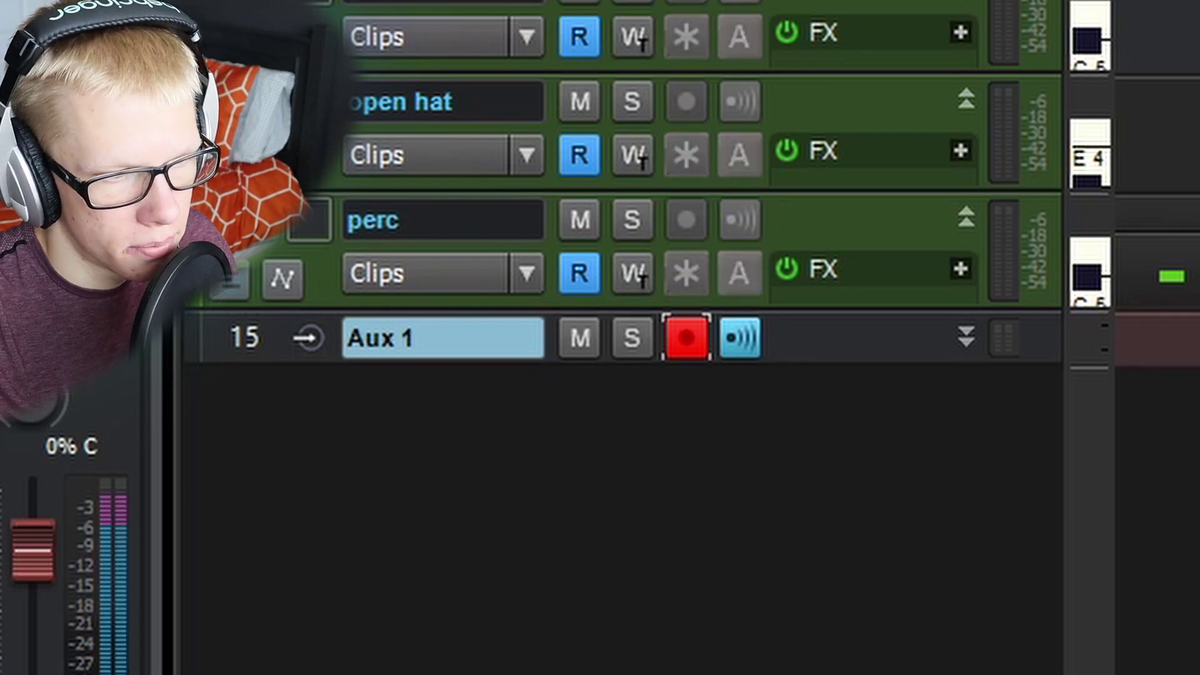
pyautogui.press('r')
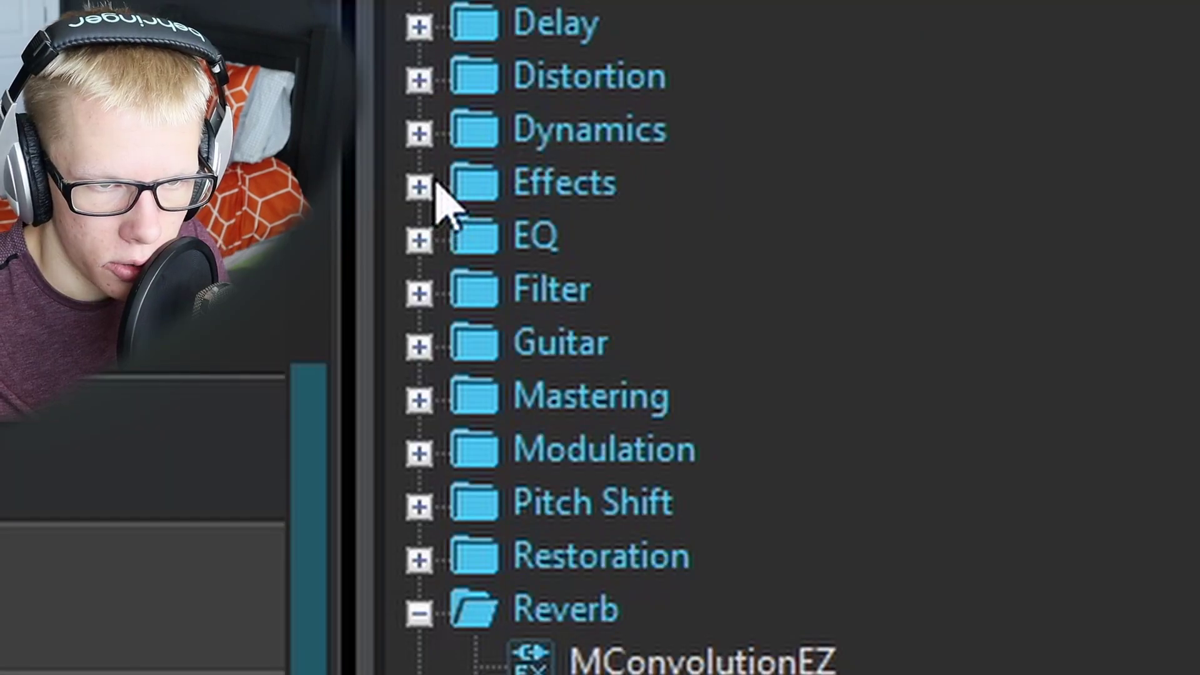
# - Insert CLA EchoSphere on Aux 1, set the slap level to -Inf and lower the plate level slightly
pyautogui.click(435, 183)
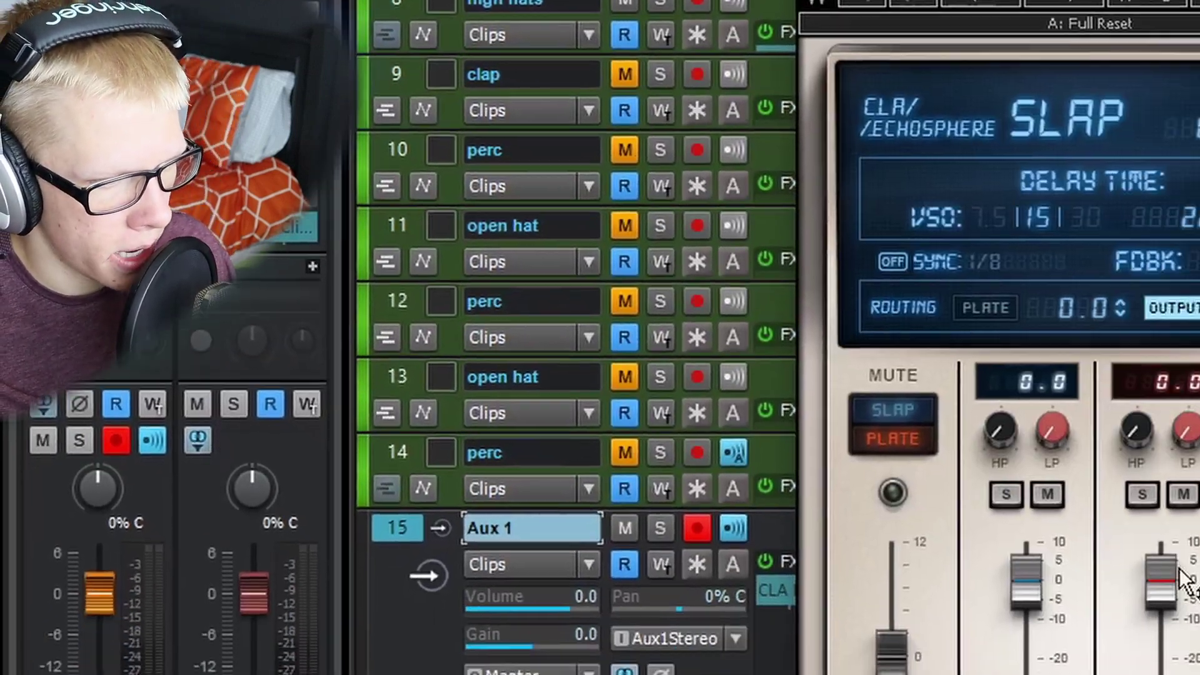
pyautogui.moveTo(1026, 580); pyautogui.dragTo(1026, 597)
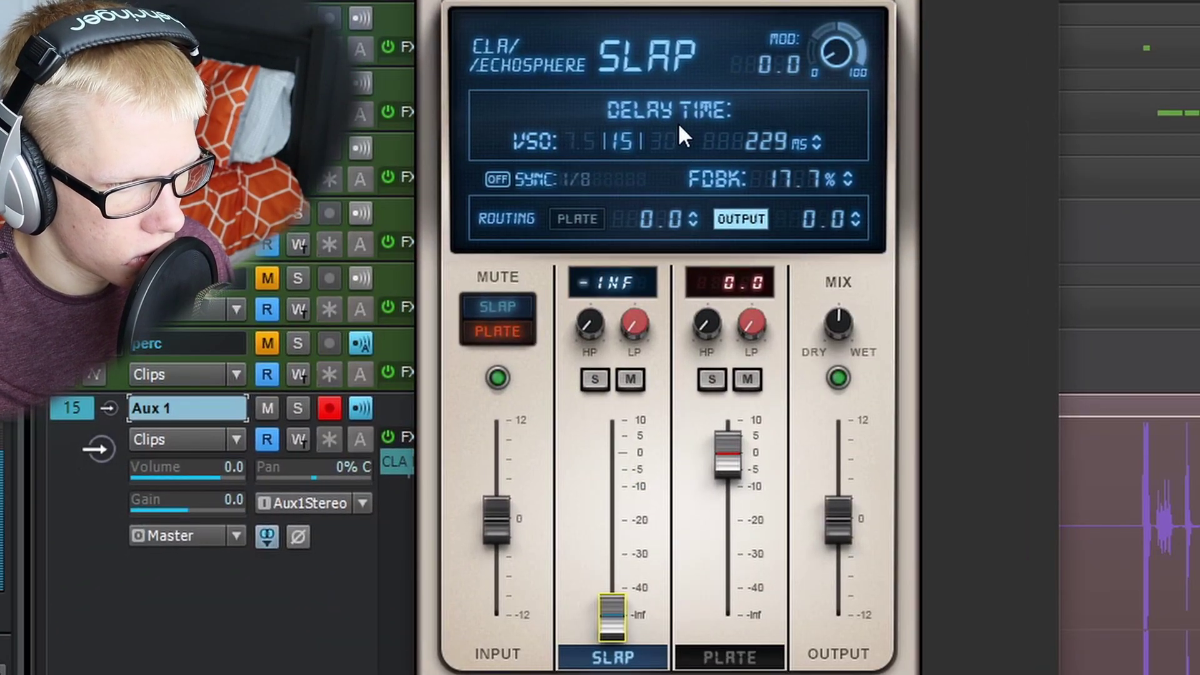
pyautogui.moveTo(729, 432); pyautogui.dragTo(729, 442)
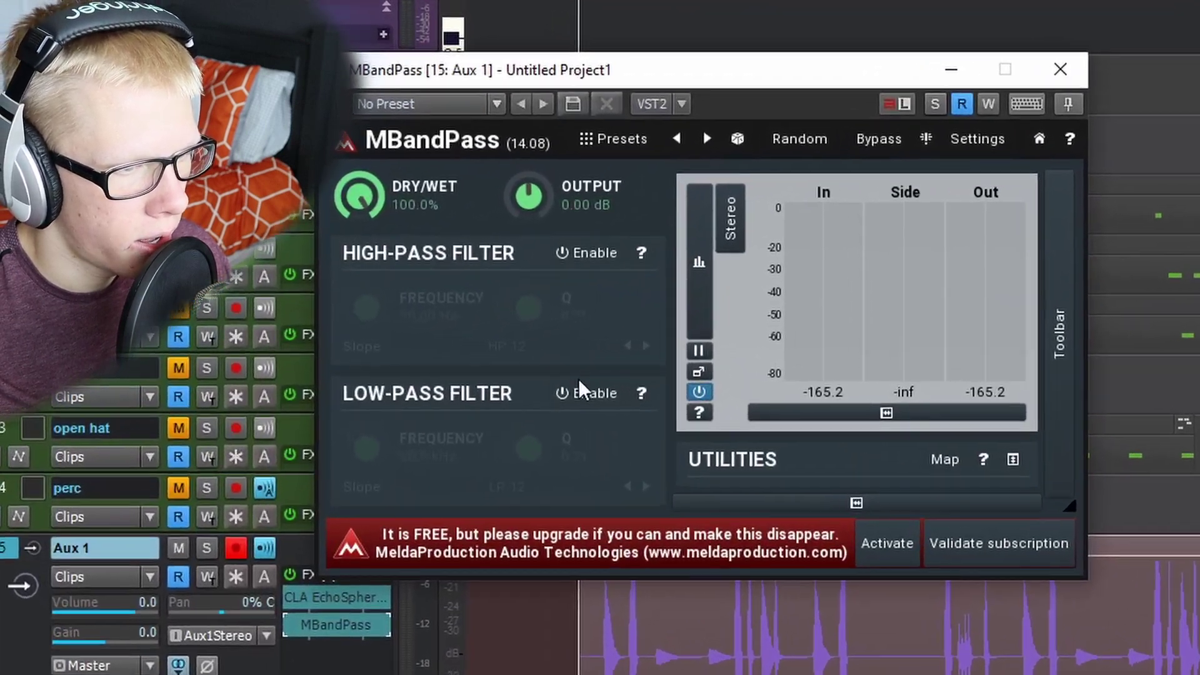
# - Enable the MBandPass low-pass filter on Aux 1 and adjust its frequency during playback
pyautogui.click(573, 392)
pyautogui.press('space')
pyautogui.moveTo(387, 449); pyautogui.dragTo(375, 478)
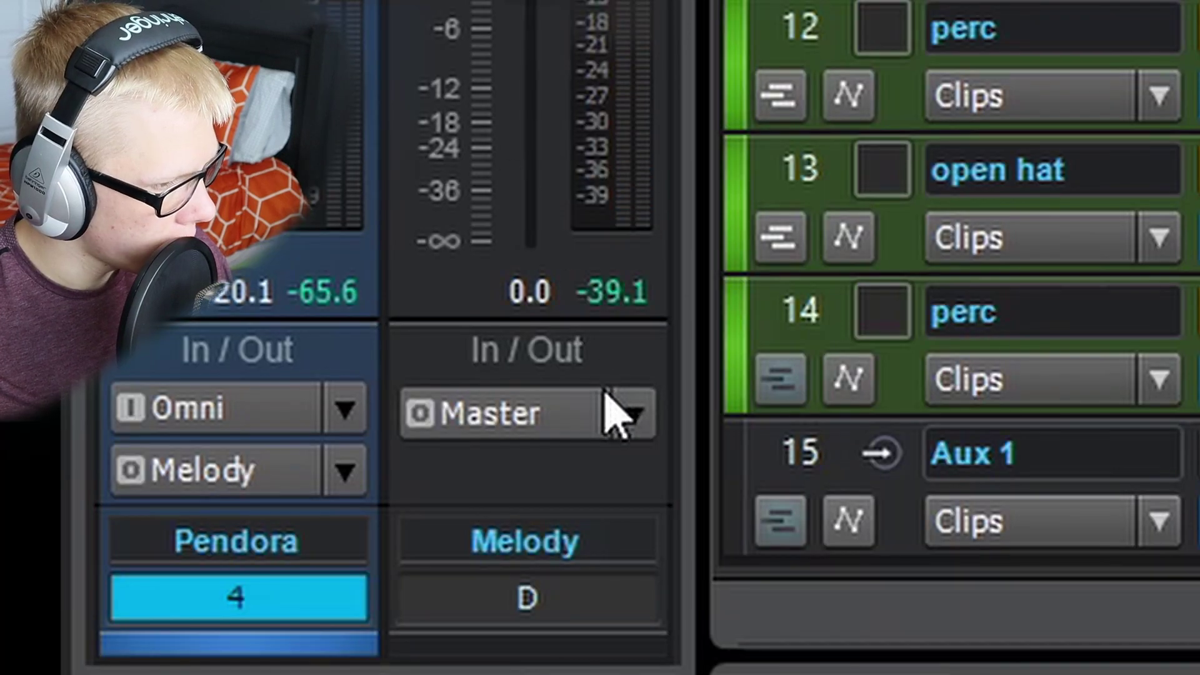
# - Route the Melody bus output to a new aux track, arm Aux 2 and record the melody from bar 25
pyautogui.click(615, 416)
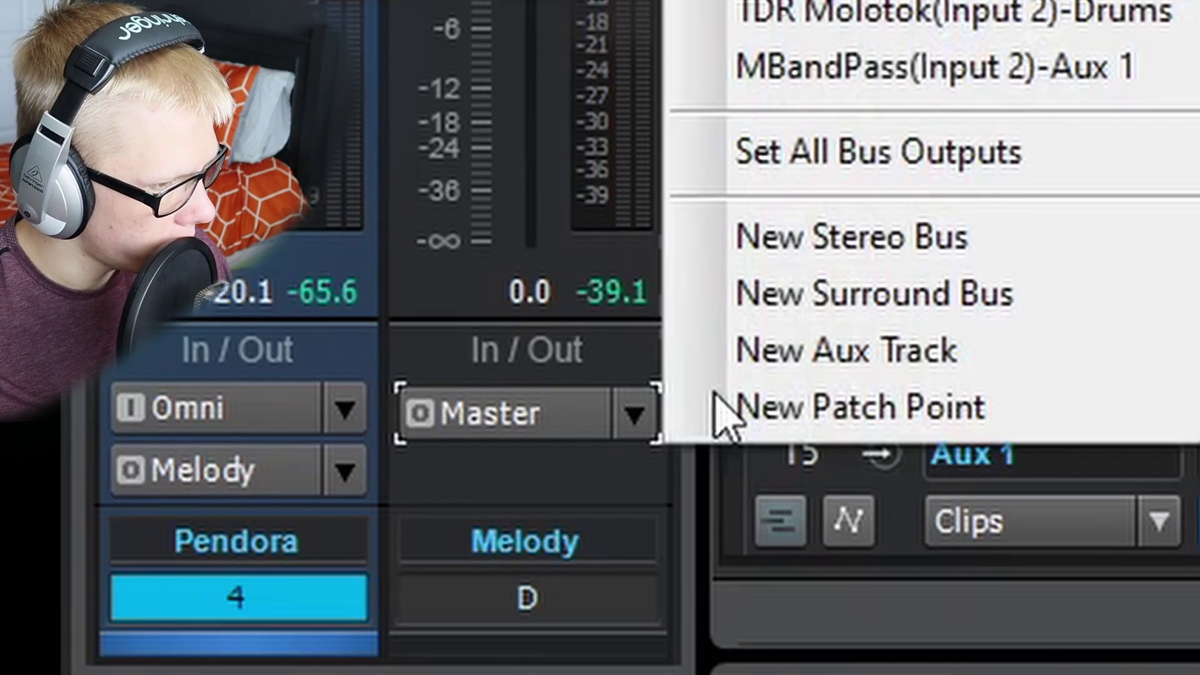
pyautogui.click(865, 354)
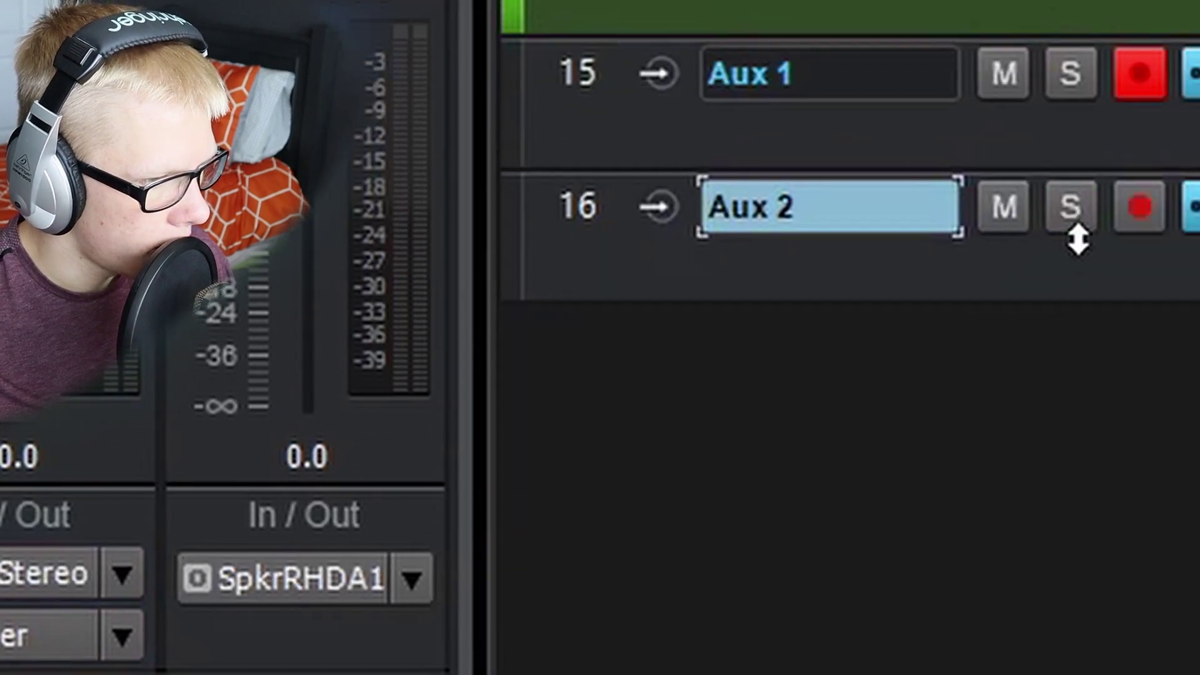
pyautogui.click(1138, 207)
pyautogui.click(789, 366)
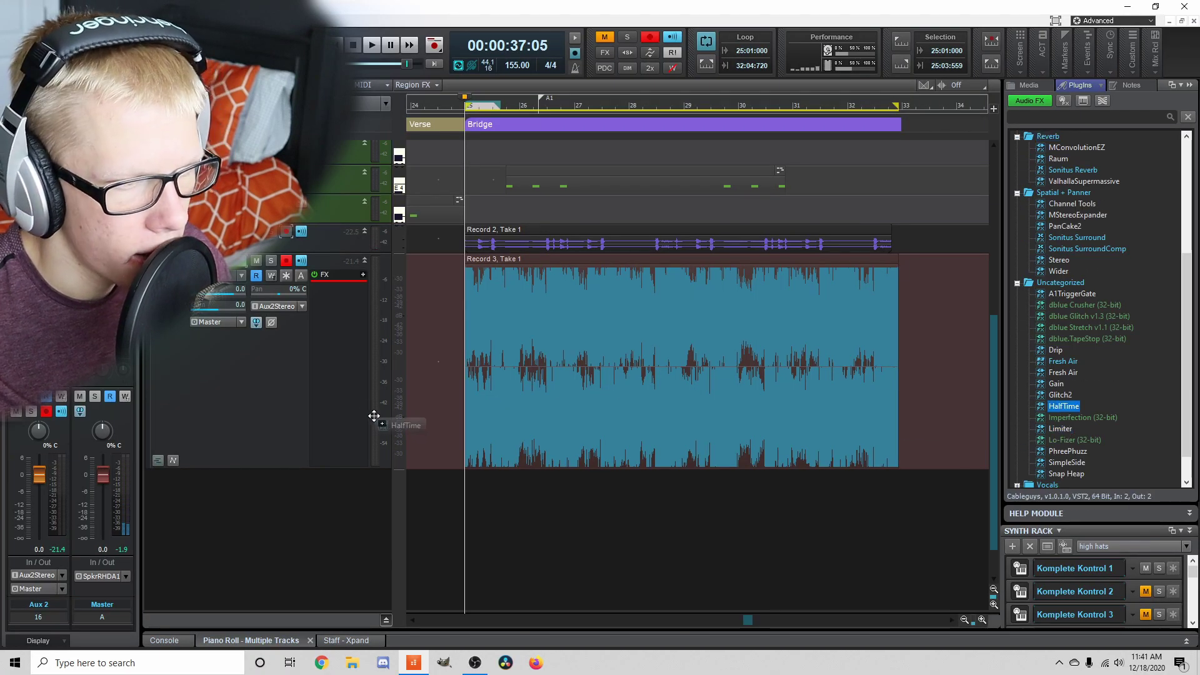
# - Insert HalfTime on Aux 2 and close its window, and lower the output gain in R Vox
pyautogui.moveTo(376, 421); pyautogui.dragTo(352, 395)
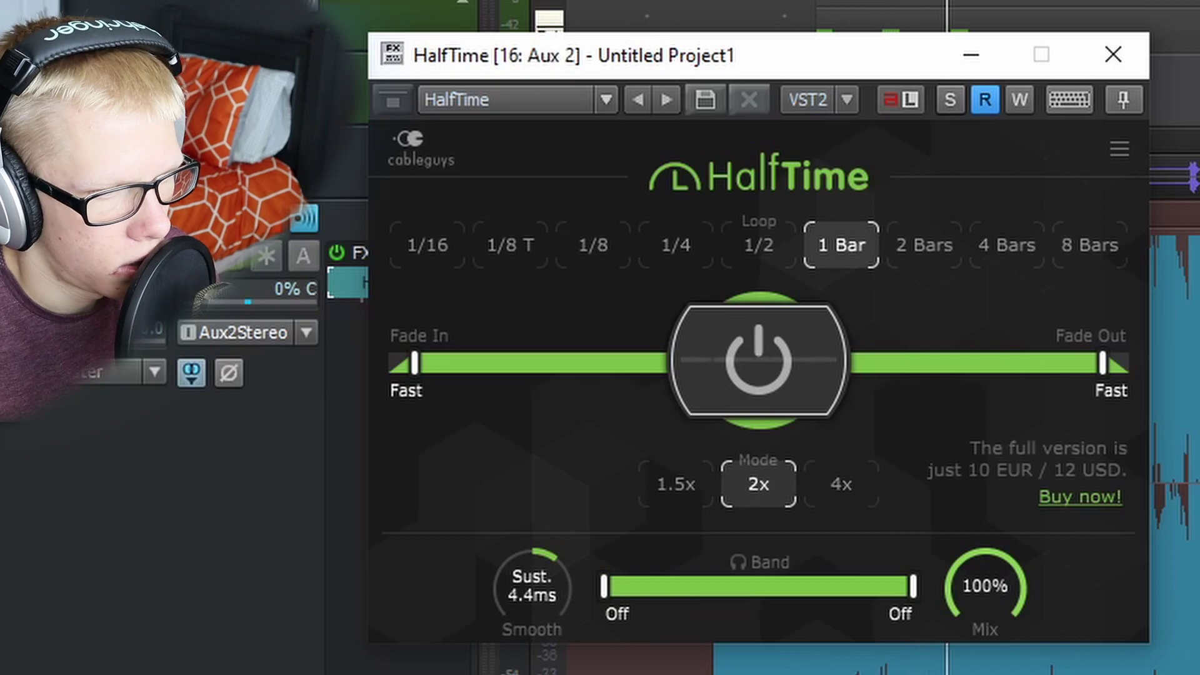
pyautogui.click(1123, 77)
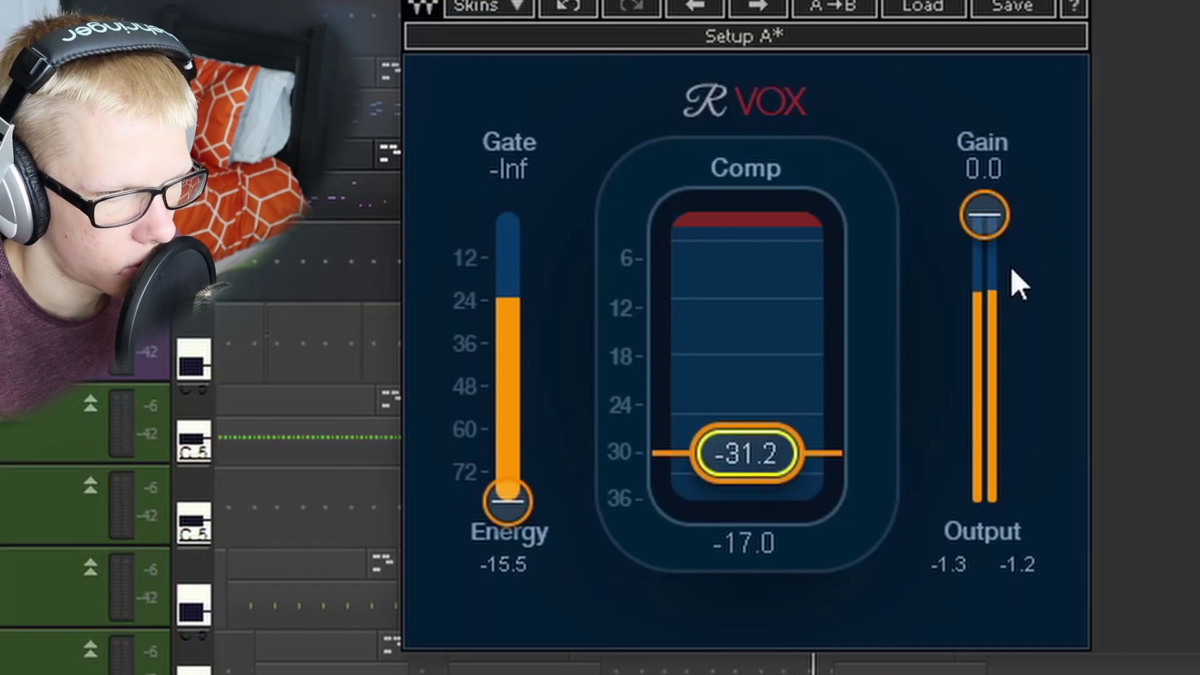
pyautogui.moveTo(985, 212); pyautogui.dragTo(984, 399)
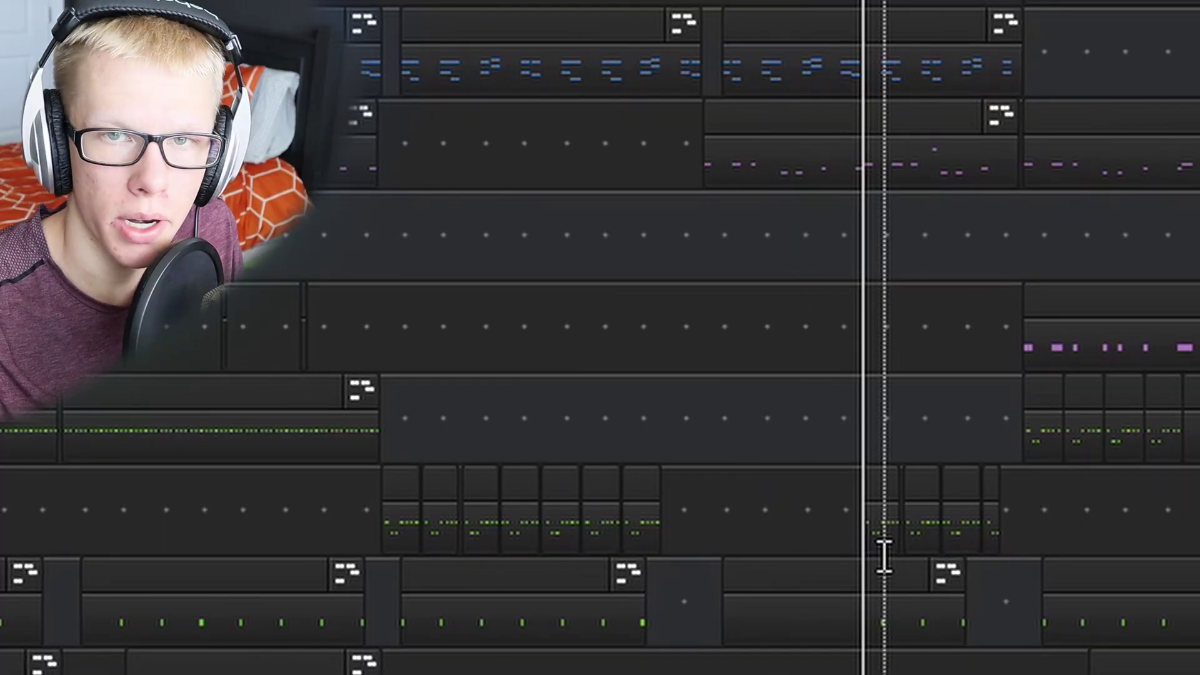
# - Examine the gaps between the 808, high hats and clap clips at the section changes along the arrangement
pyautogui.moveTo(662, 88); pyautogui.dragTo(482, 140)
pyautogui.moveTo(707, 418); pyautogui.dragTo(809, 656)
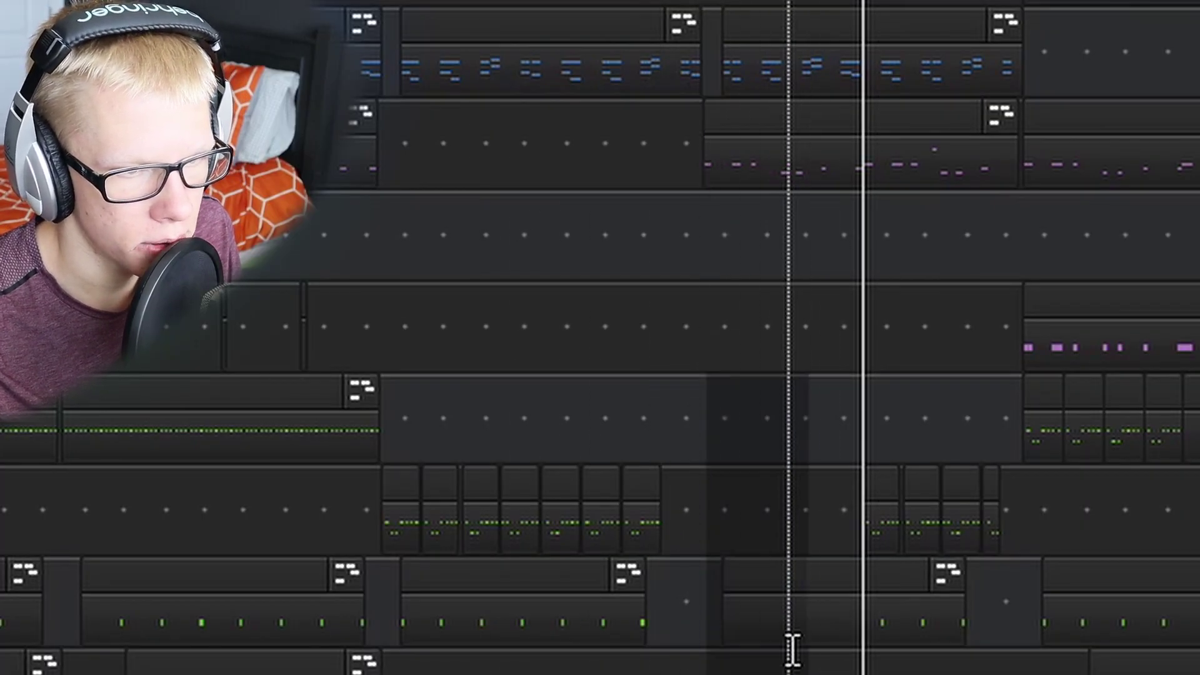
pyautogui.hscroll(2, 906, 656)
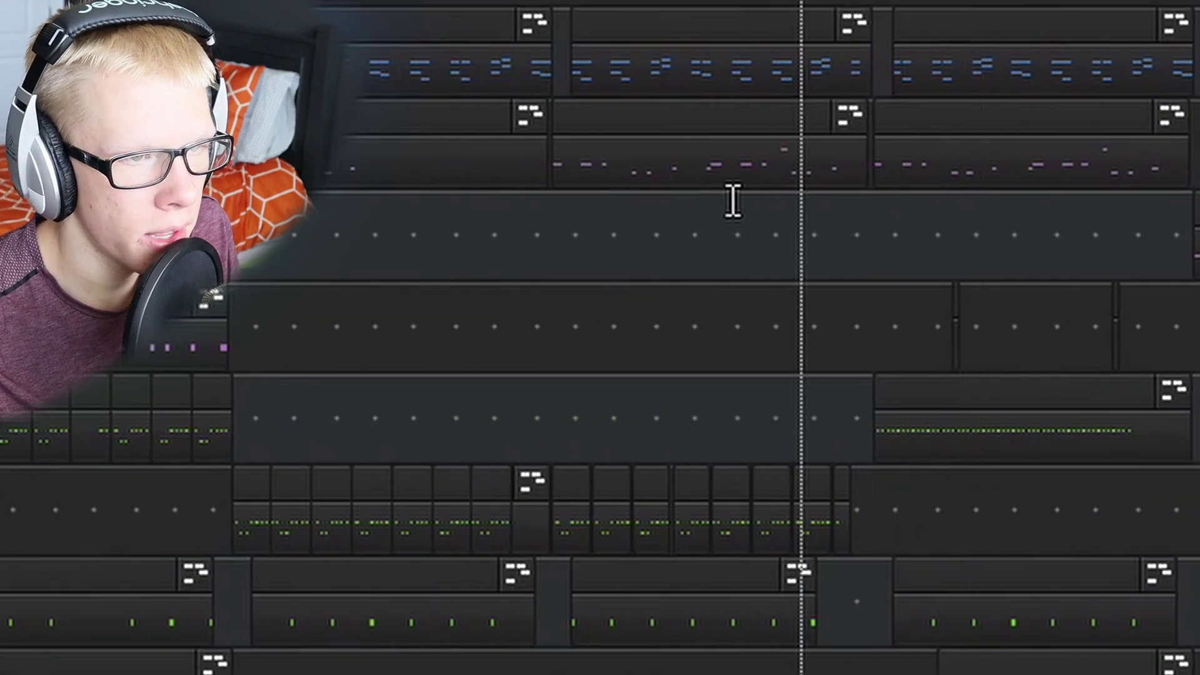
pyautogui.hscroll(3, 669, 482)
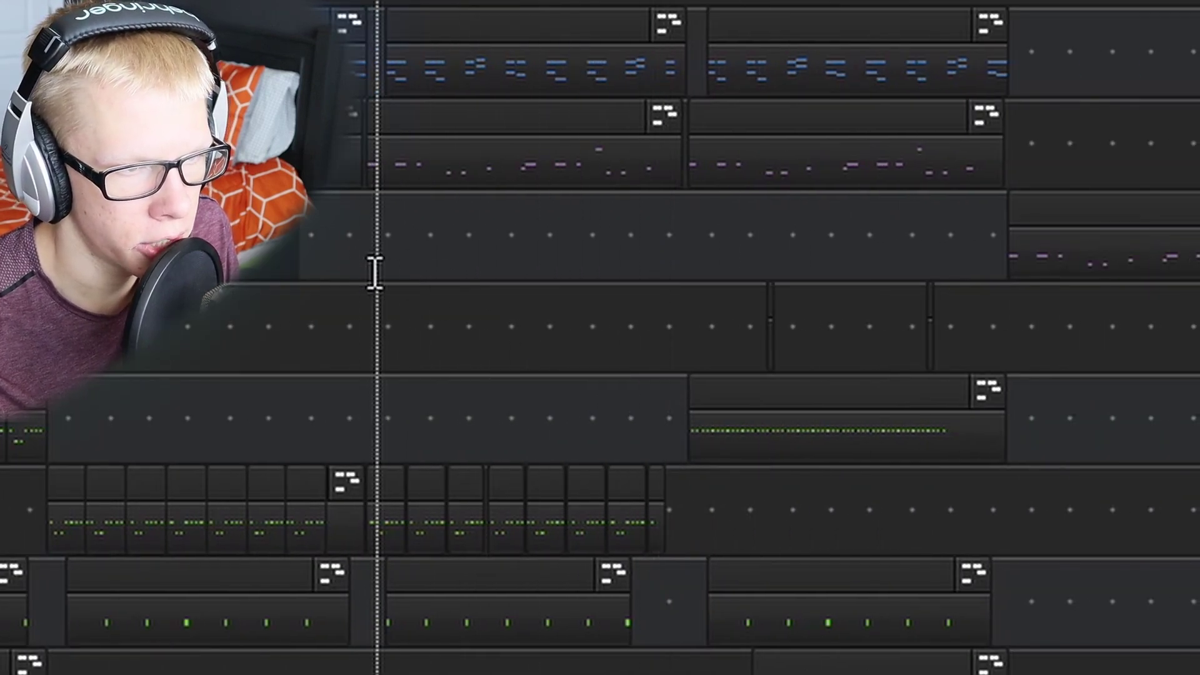
pyautogui.moveTo(321, 393); pyautogui.dragTo(386, 664)
pyautogui.hscroll(5, 630, 174)
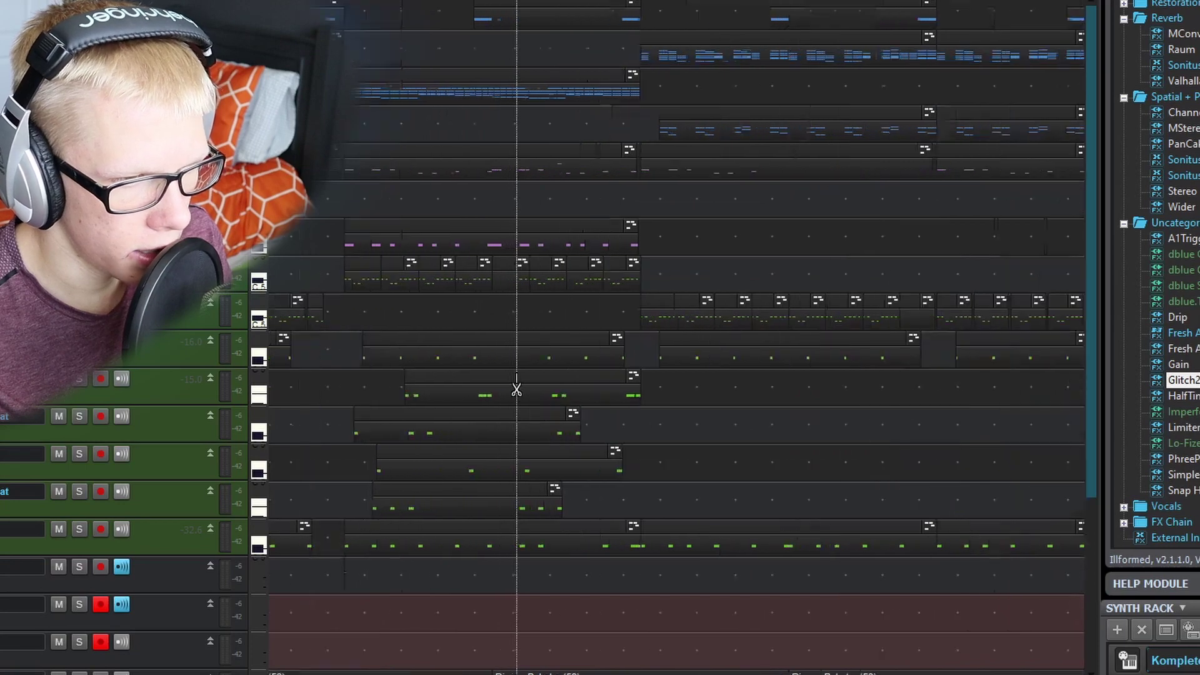
# - Inspect the layered percussion and hi-hat clips in the middle section, and play through it to check the transition into the following section
pyautogui.scroll(-3, 517, 388)
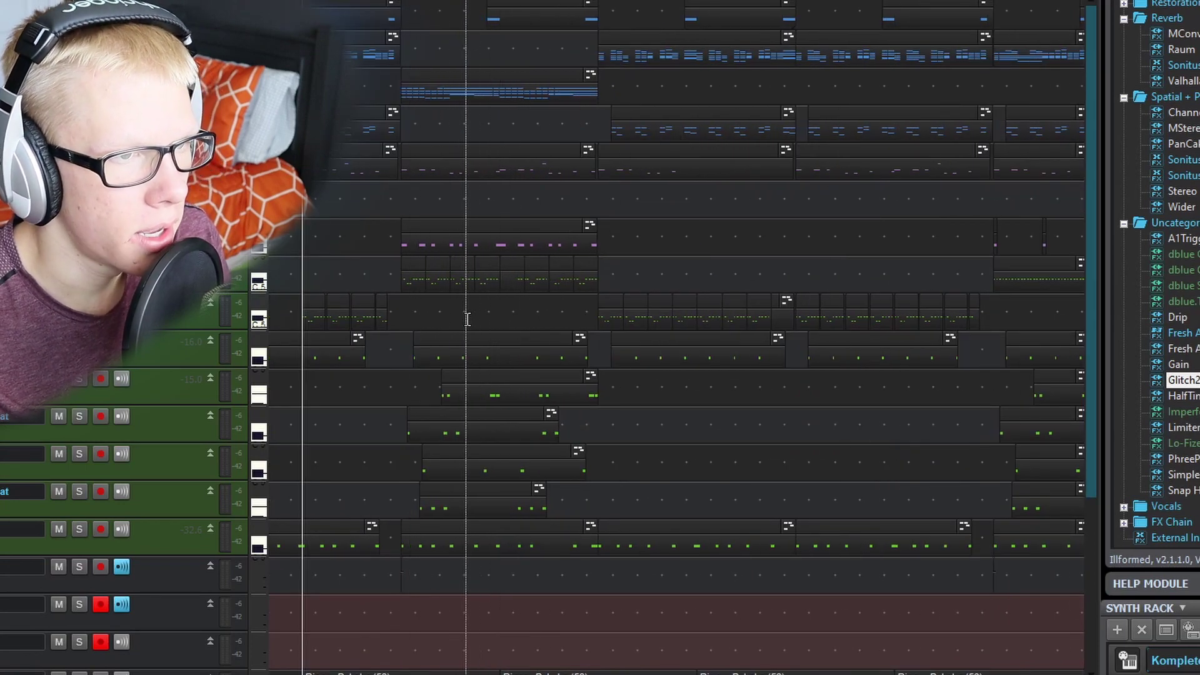
pyautogui.scroll(3, 464, 320)
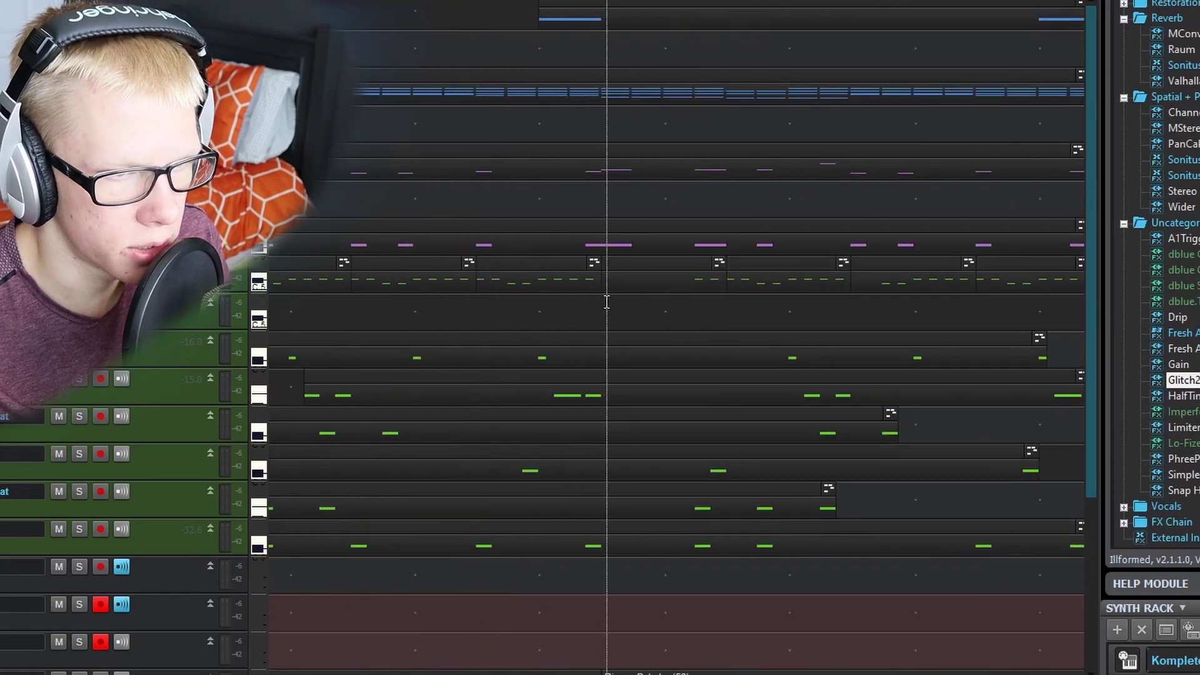
pyautogui.moveTo(638, 567); pyautogui.dragTo(692, 567)
pyautogui.scroll(-3, 723, 500)
pyautogui.hscroll(-1, 609, 432)
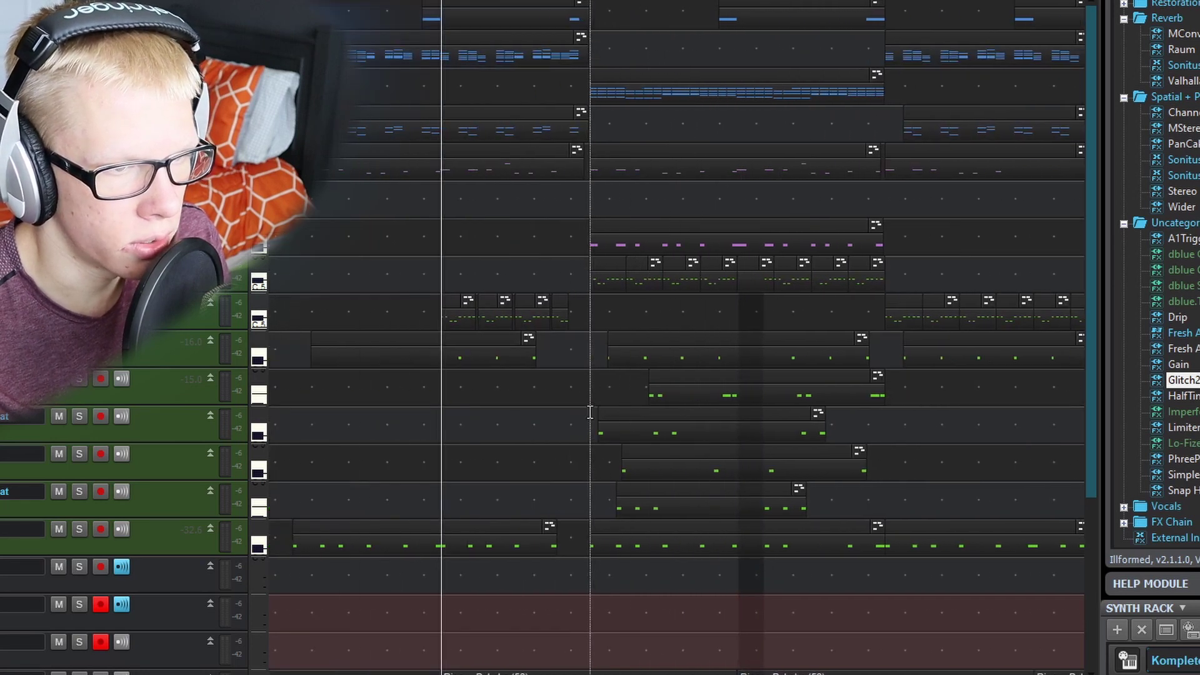
pyautogui.scroll(3, 602, 350)
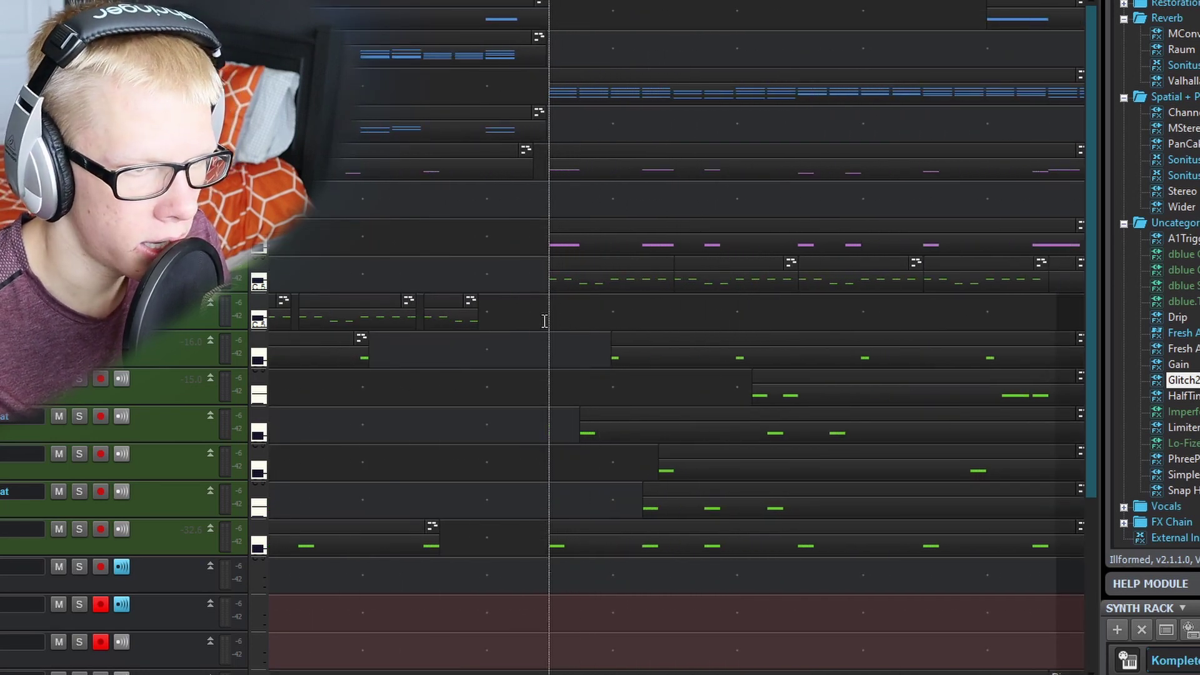
pyautogui.scroll(-3, 627, 373)
pyautogui.press('space')
pyautogui.hscroll(1, 733, 448)
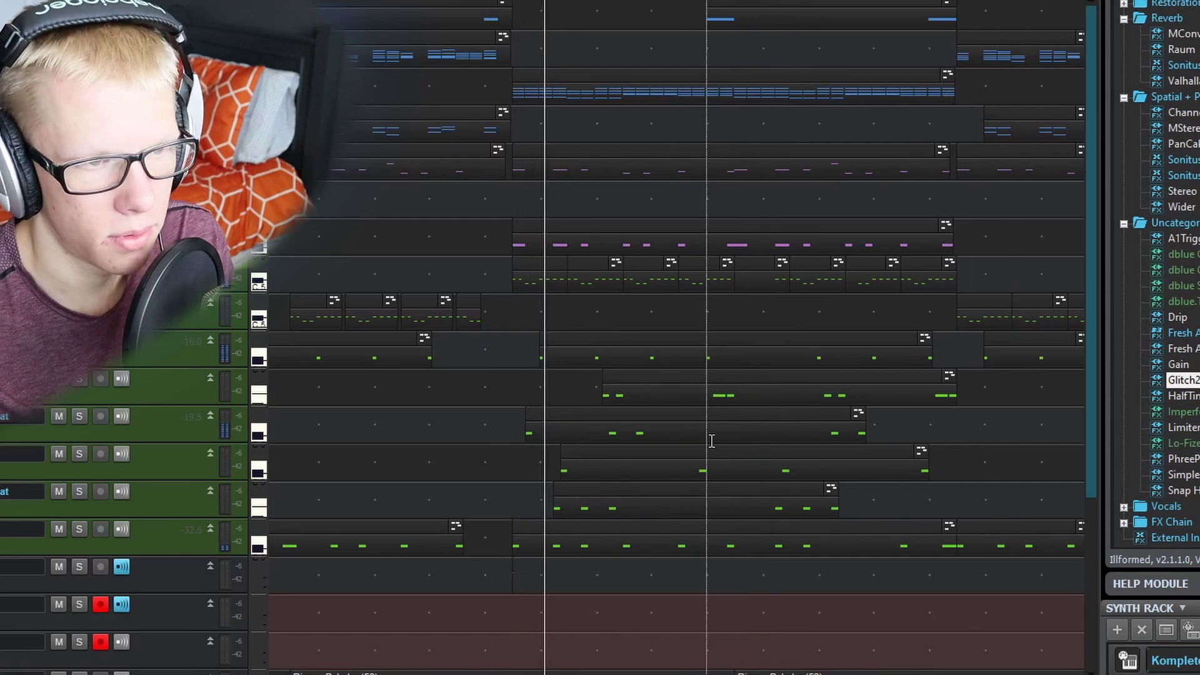
pyautogui.hscroll(4, 711, 441)
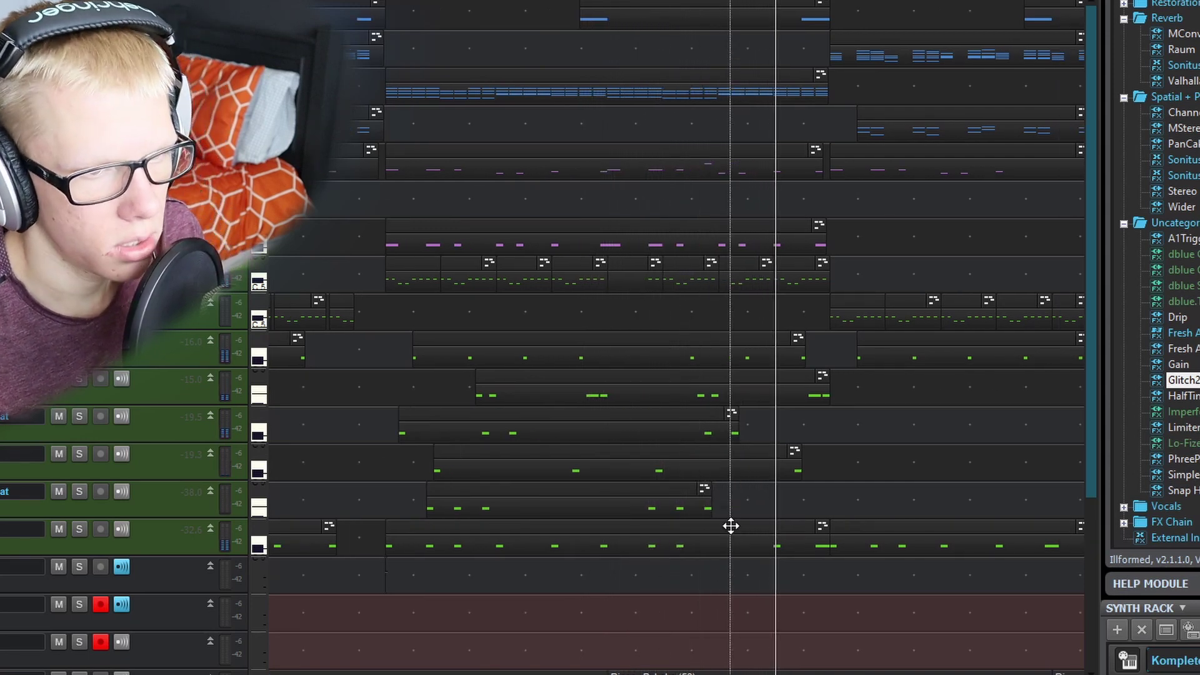
pyautogui.hscroll(5, 729, 525)
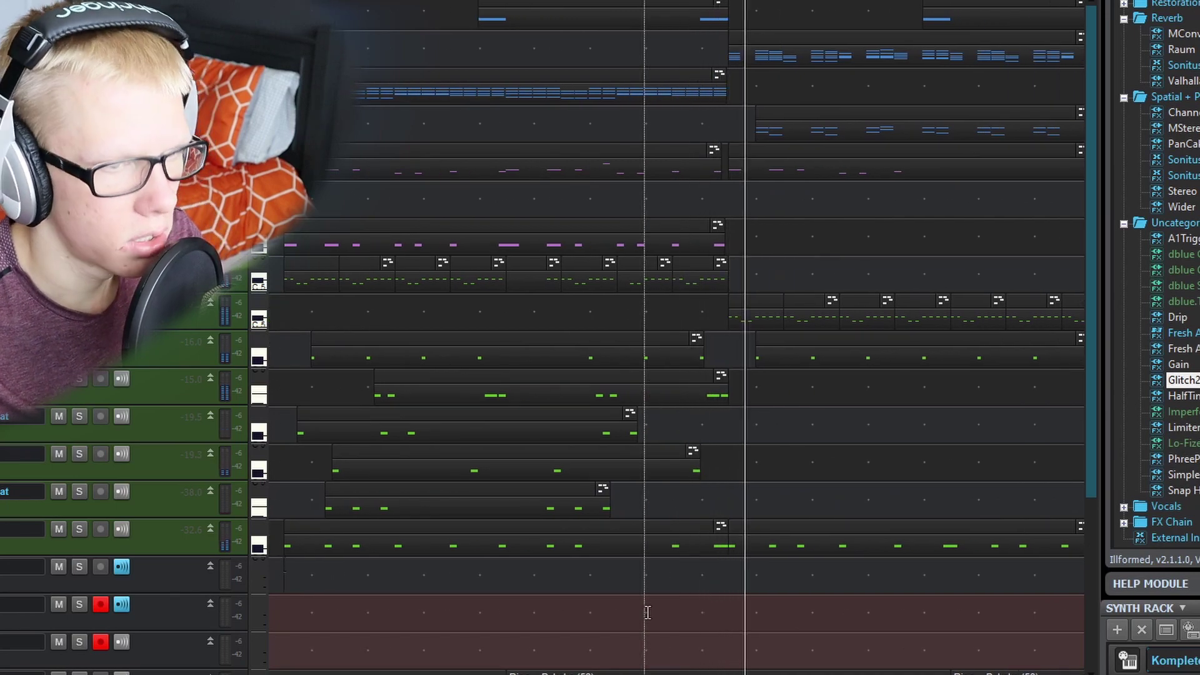